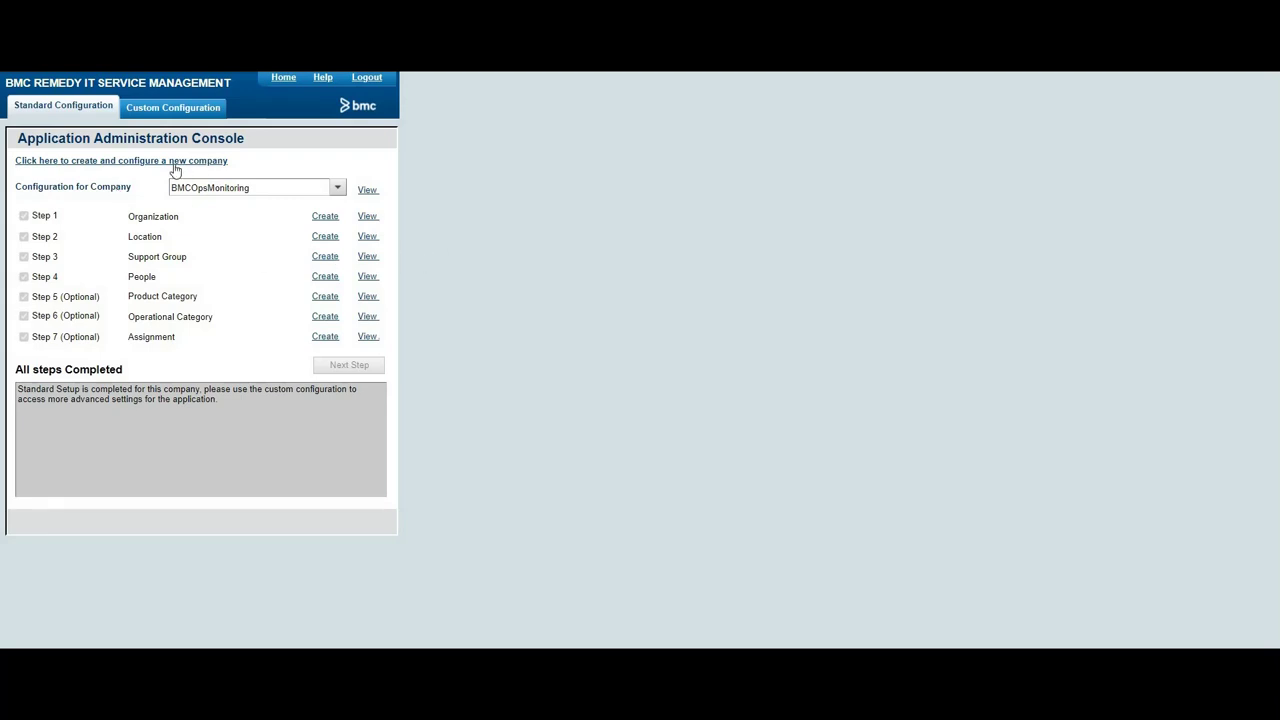
# Step: Scroll to the assignment fields of case 'asdadasd' and bring up Change Assignment
pyautogui.click(325, 316)
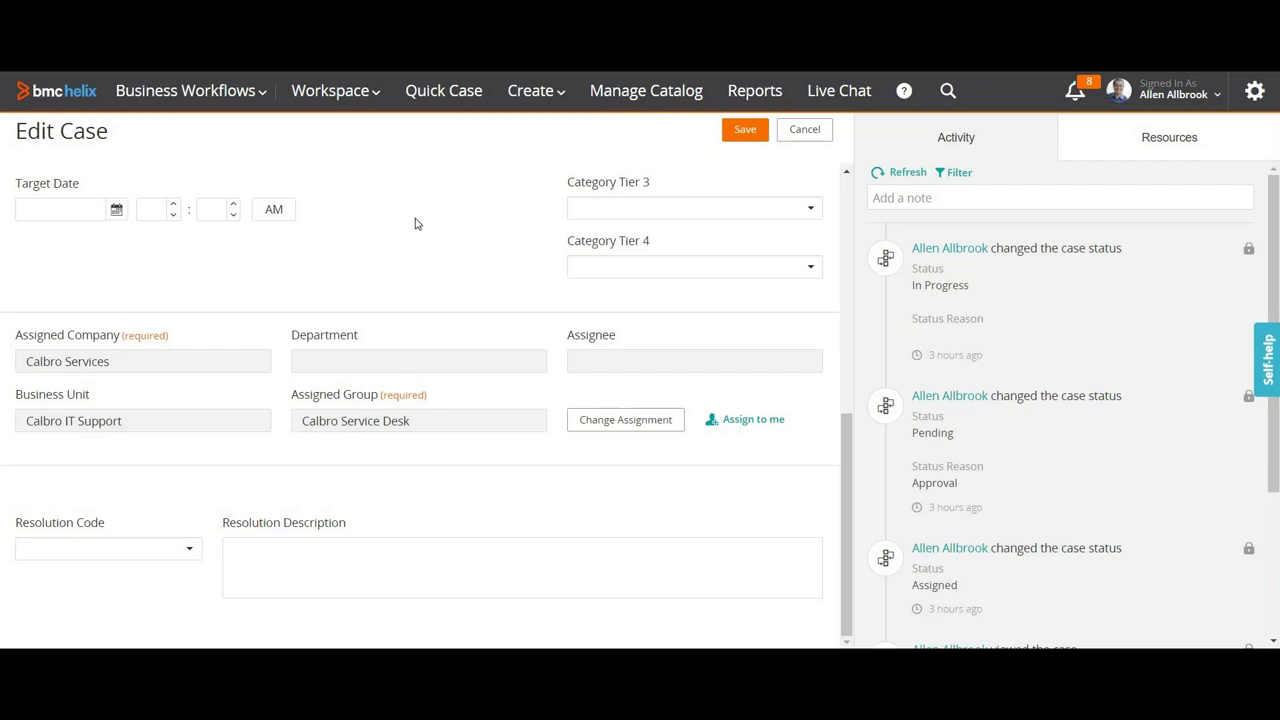
pyautogui.scroll(3, 414, 220)
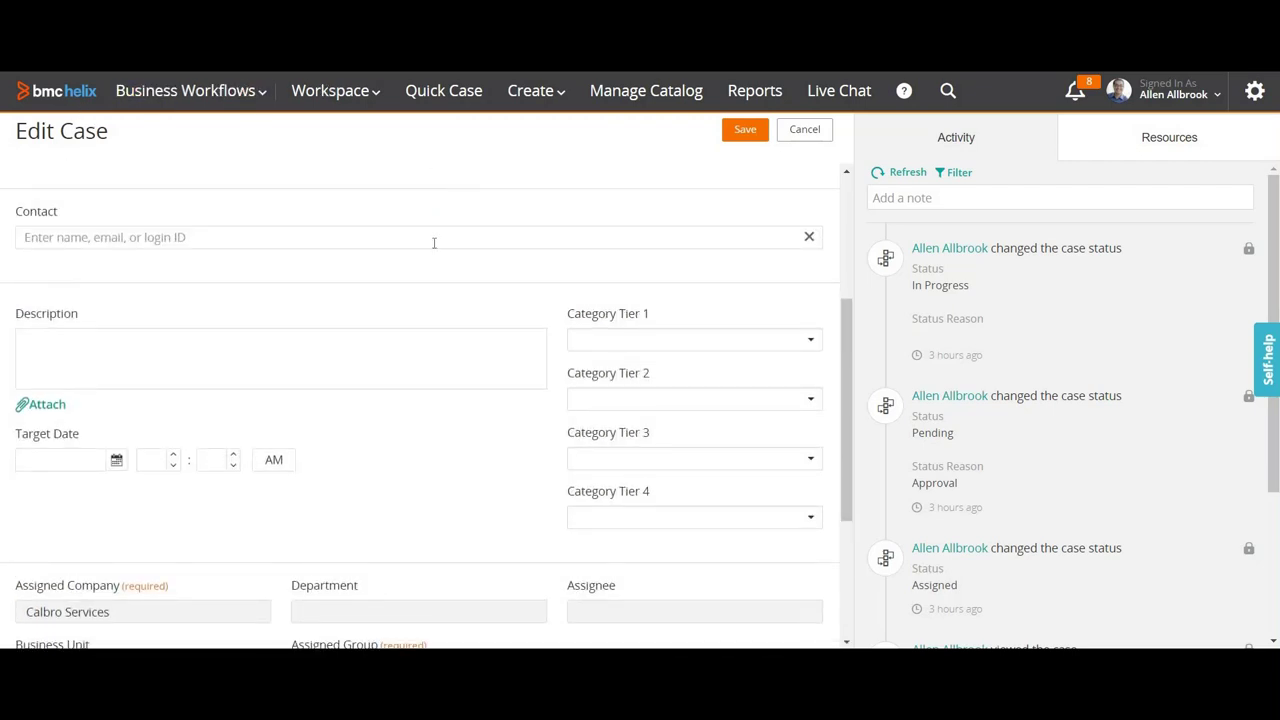
pyautogui.scroll(3, 509, 306)
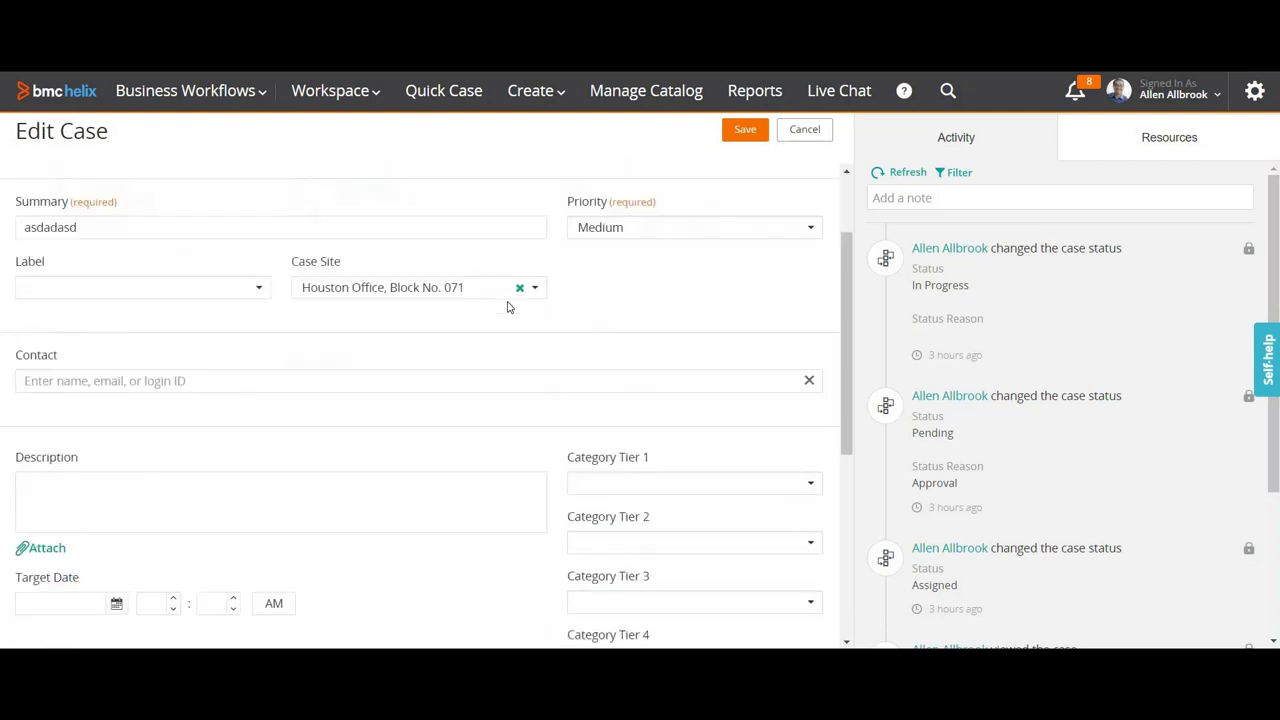
pyautogui.scroll(-1, 292, 240)
pyautogui.scroll(3, 120, 244)
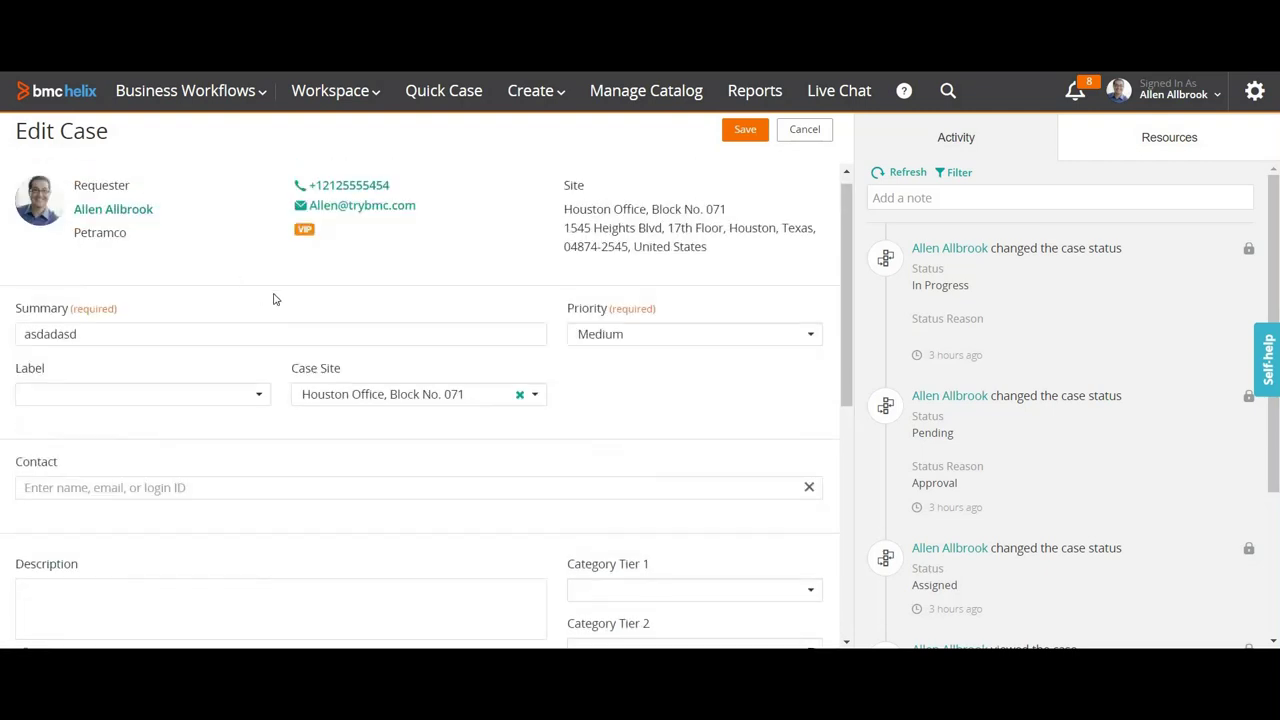
pyautogui.scroll(-5, 275, 299)
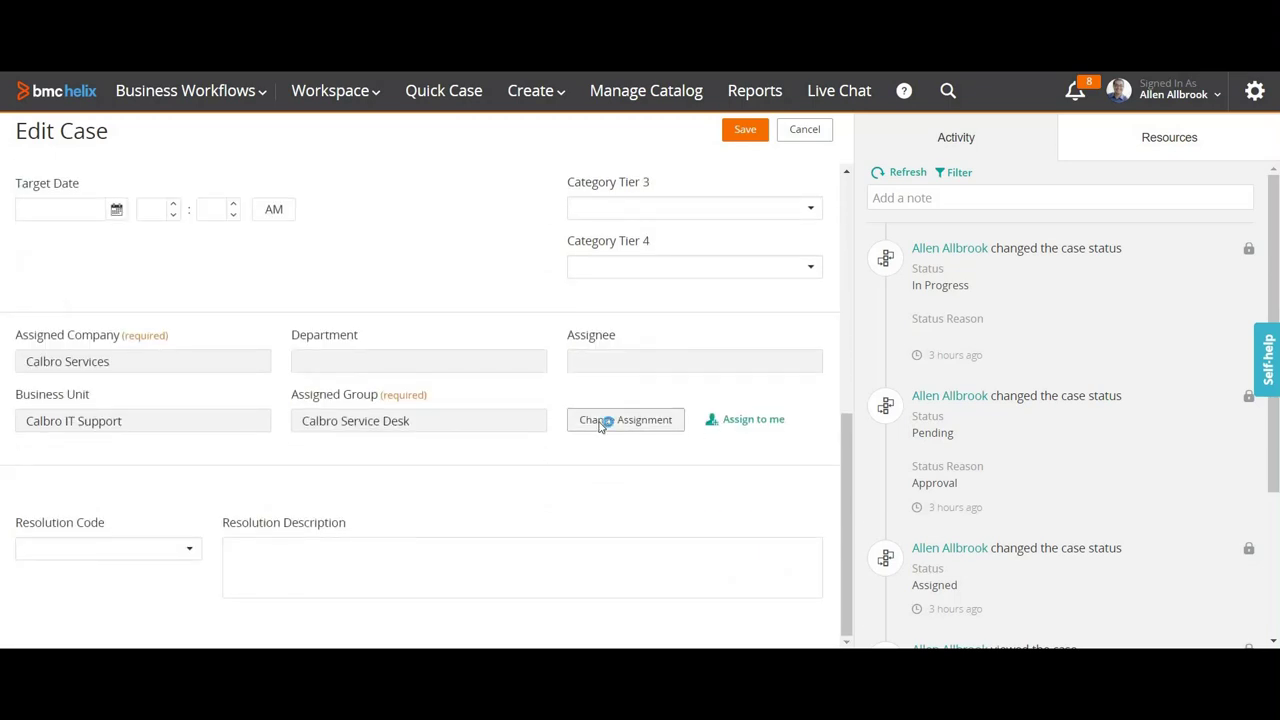
pyautogui.click(605, 420)
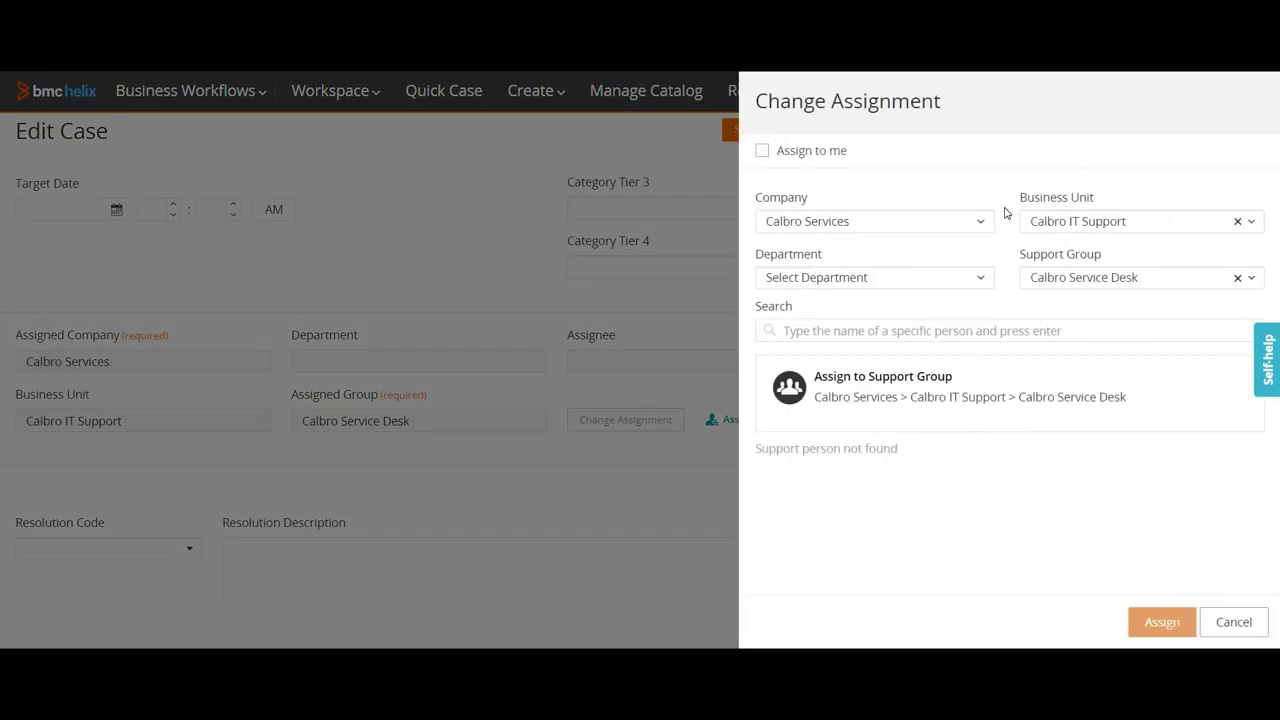
# Step: Browse the Company list, keep Calbro Services, and cancel the assignment change
pyautogui.click(847, 228)
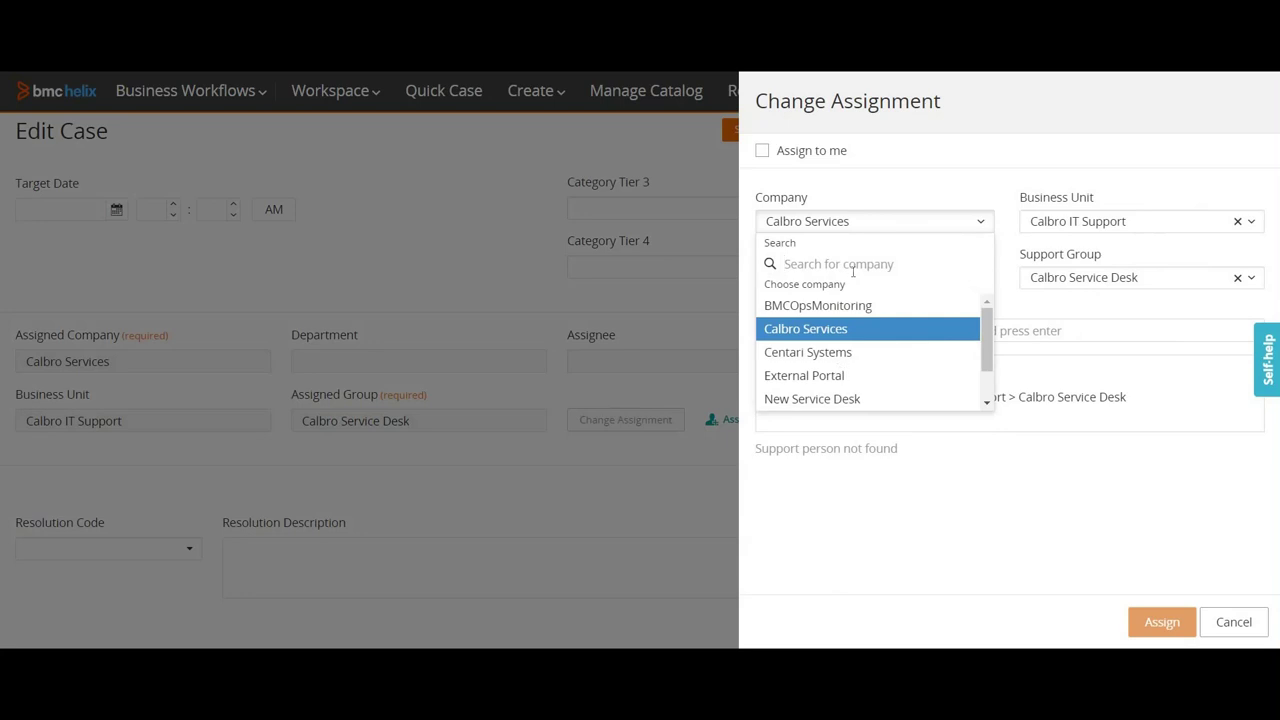
pyautogui.scroll(-1, 828, 272)
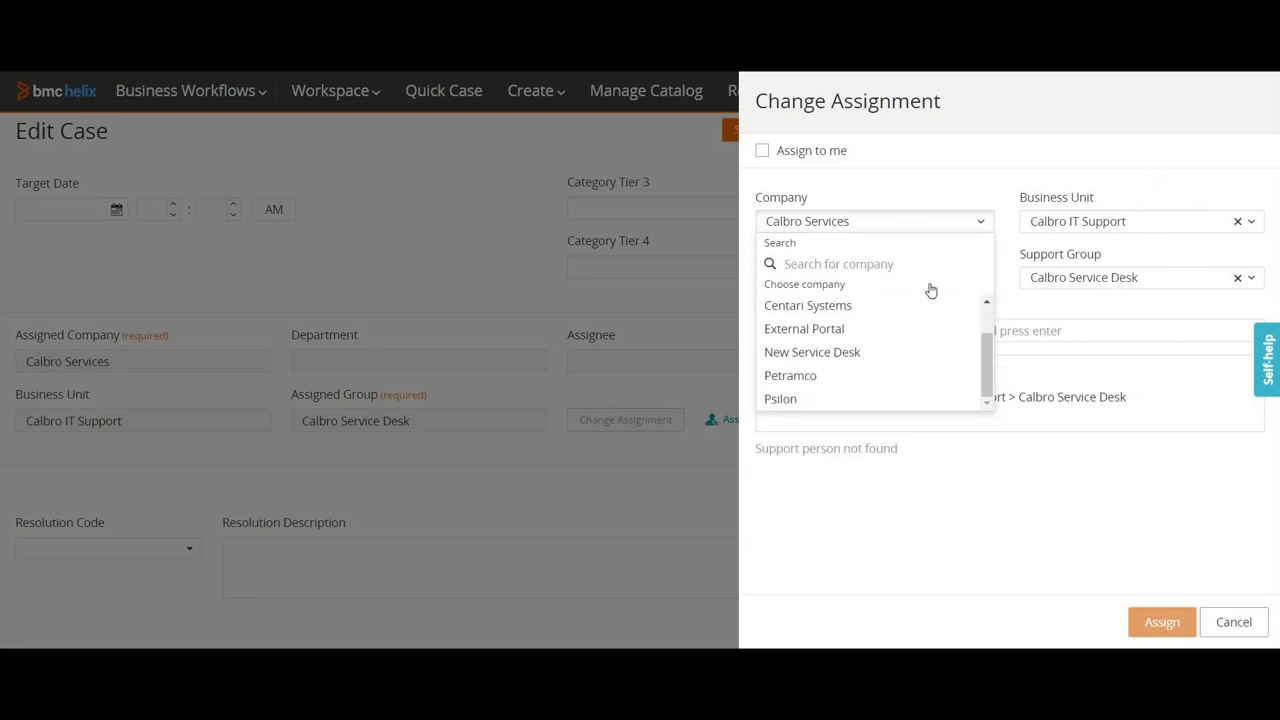
pyautogui.click(807, 290)
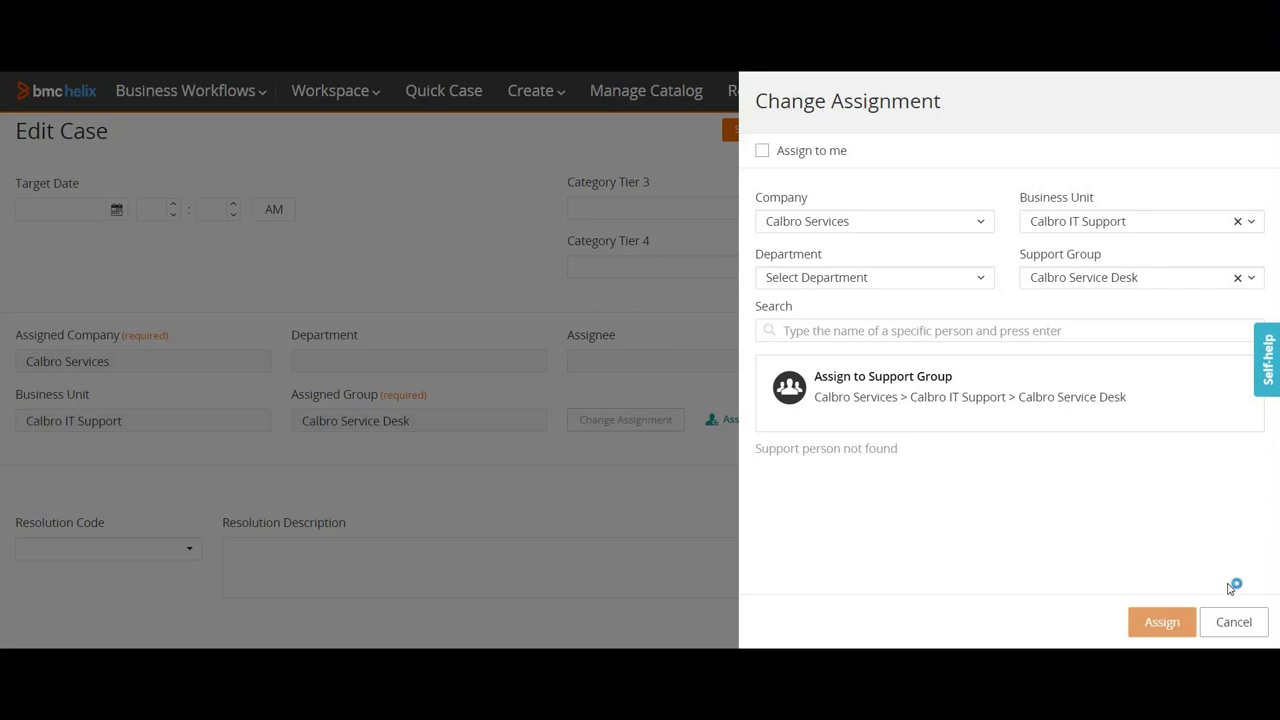
pyautogui.click(1233, 621)
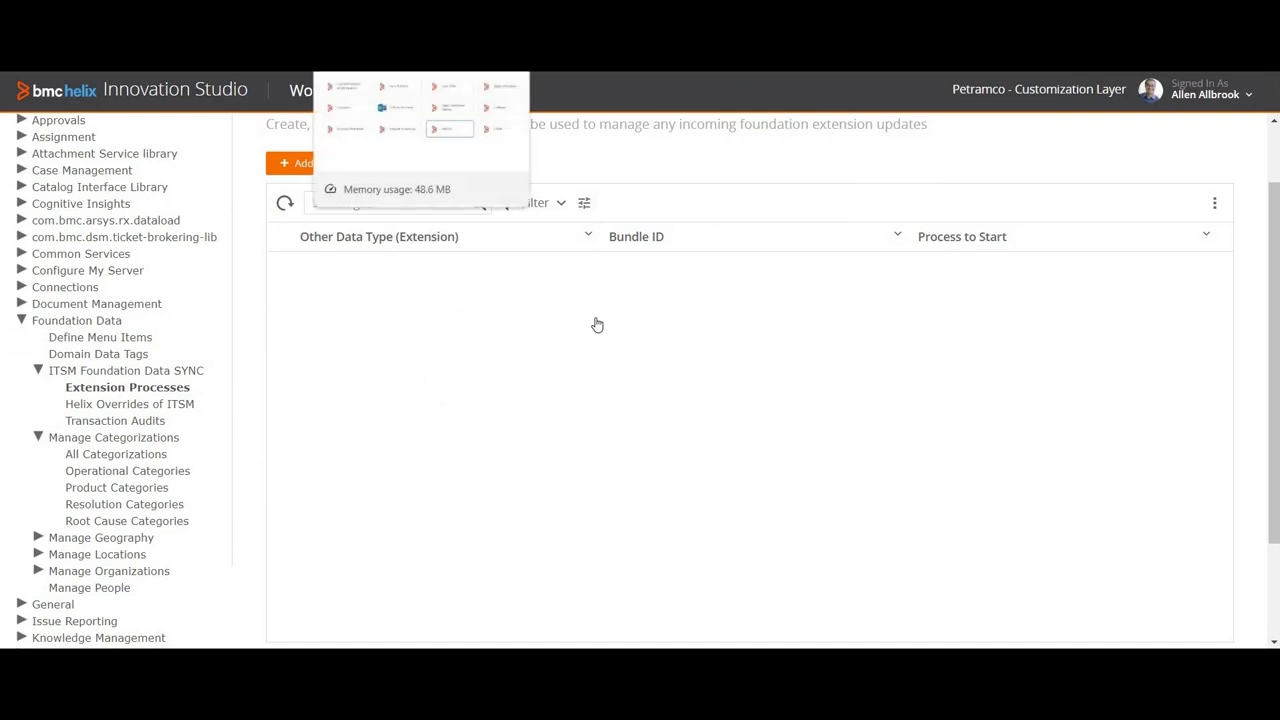
# Step: Switch back to the Innovation Studio tab and return to Workspace > Administration
pyautogui.hotkey('ctrl', 'Tab')
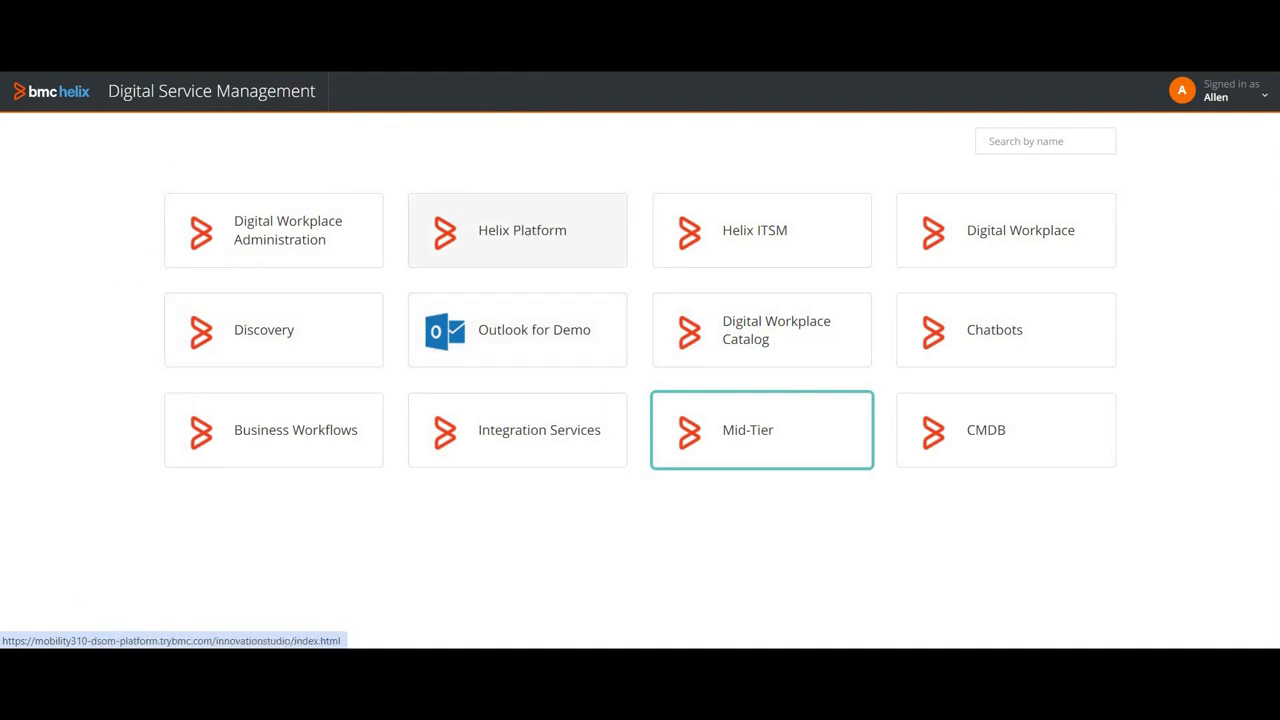
pyautogui.hotkey('ctrl', 'Tab')
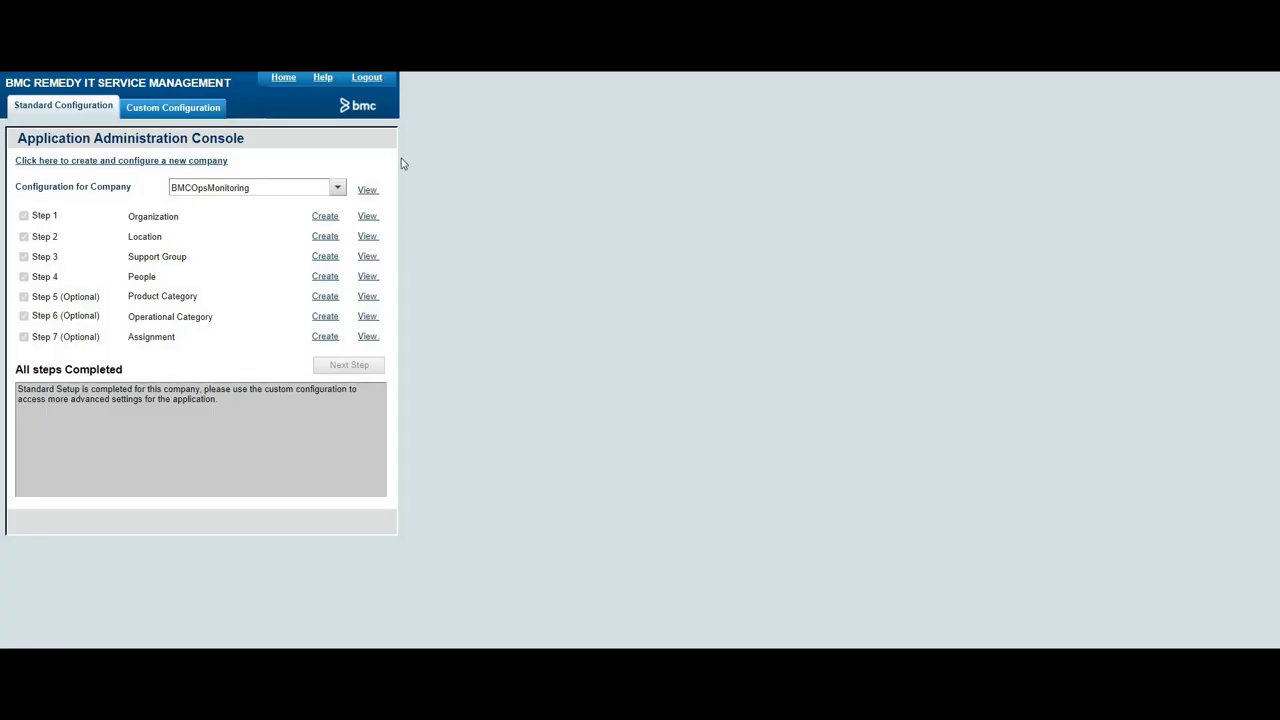
pyautogui.hotkey('ctrl', 'Tab')
pyautogui.click(328, 92)
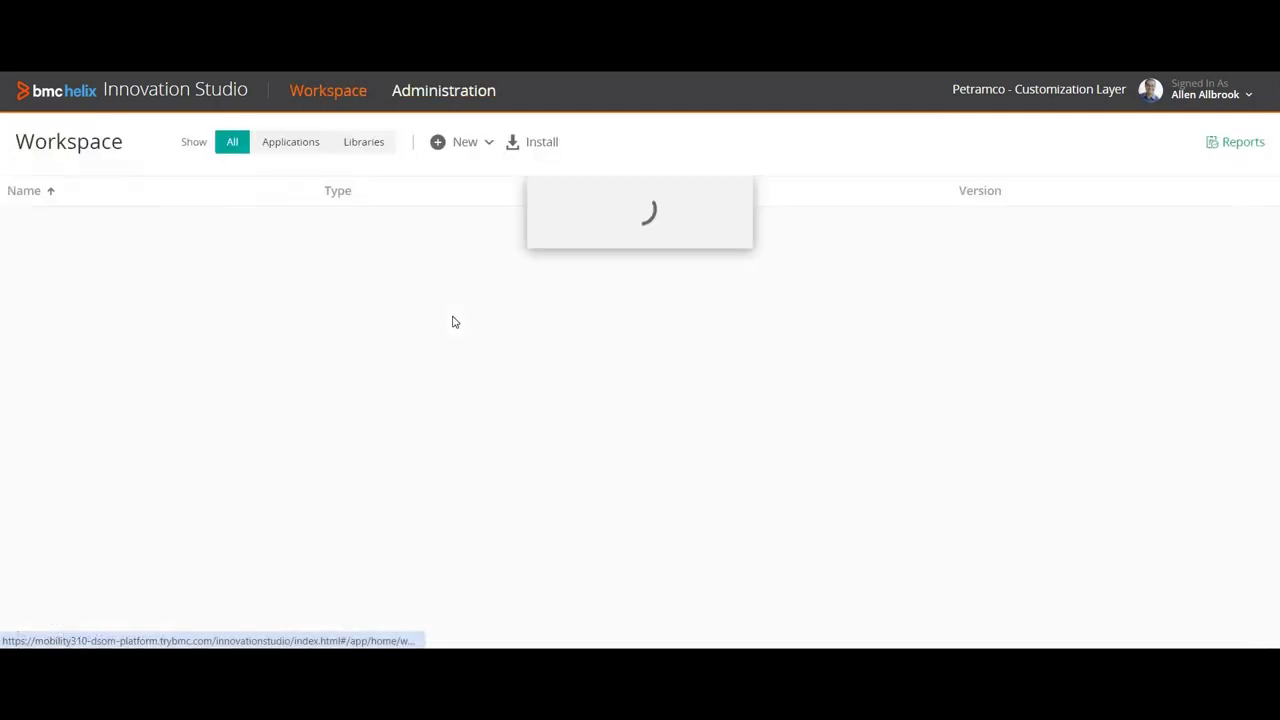
pyautogui.click(432, 94)
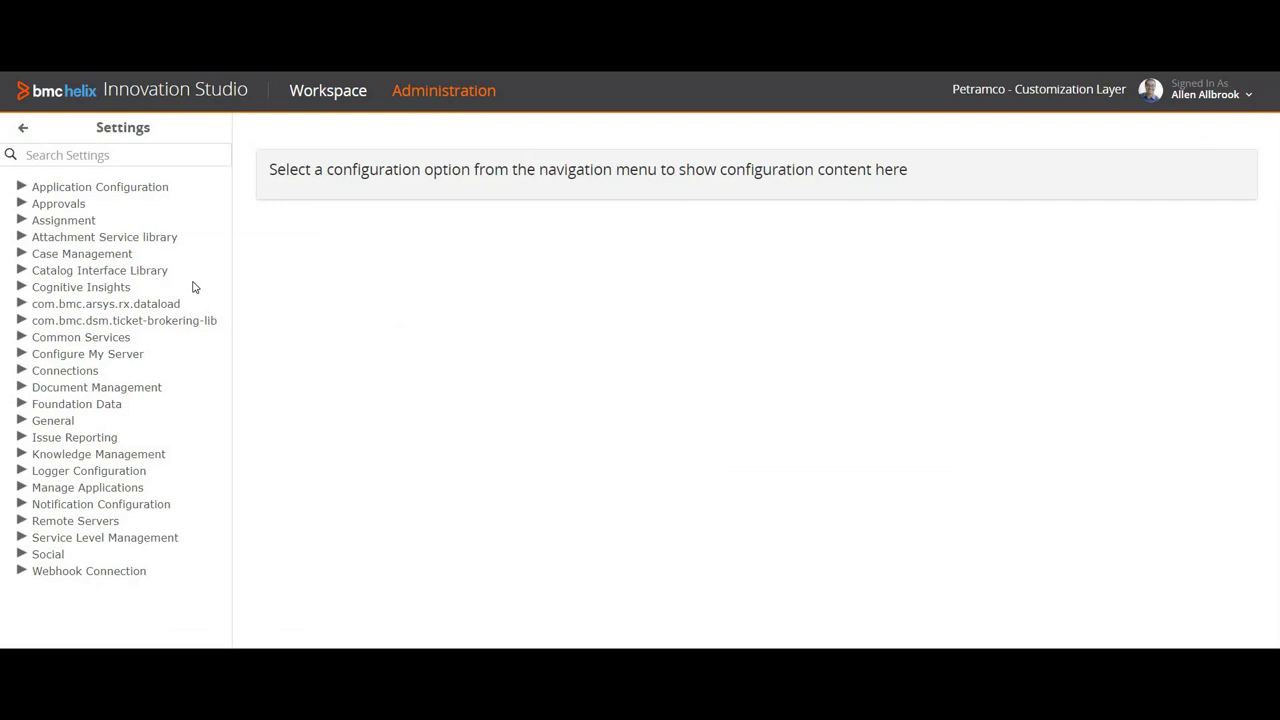
# Step: Expand Foundation Data and its Manage Organizations entry in the Settings tree
pyautogui.click(73, 408)
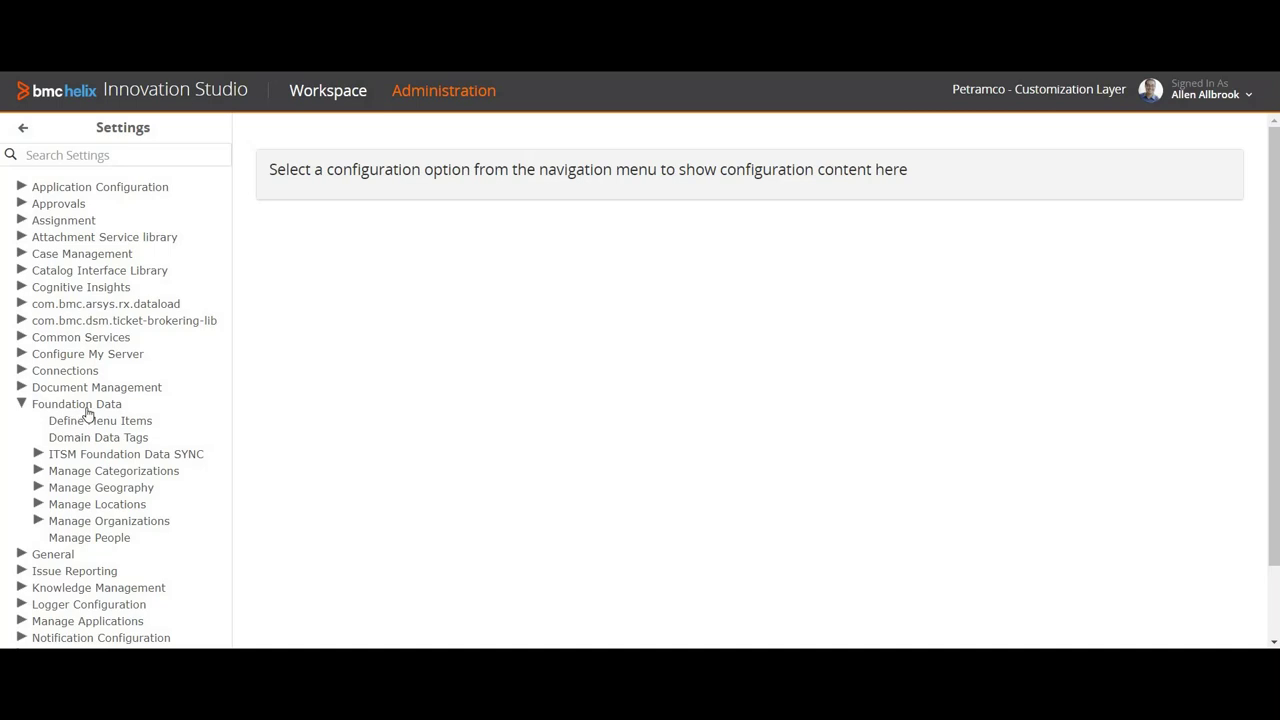
pyautogui.click(137, 431)
# Step: Go to Manage Organizations > Primary Organizations and start a new primary organization
pyautogui.click(80, 524)
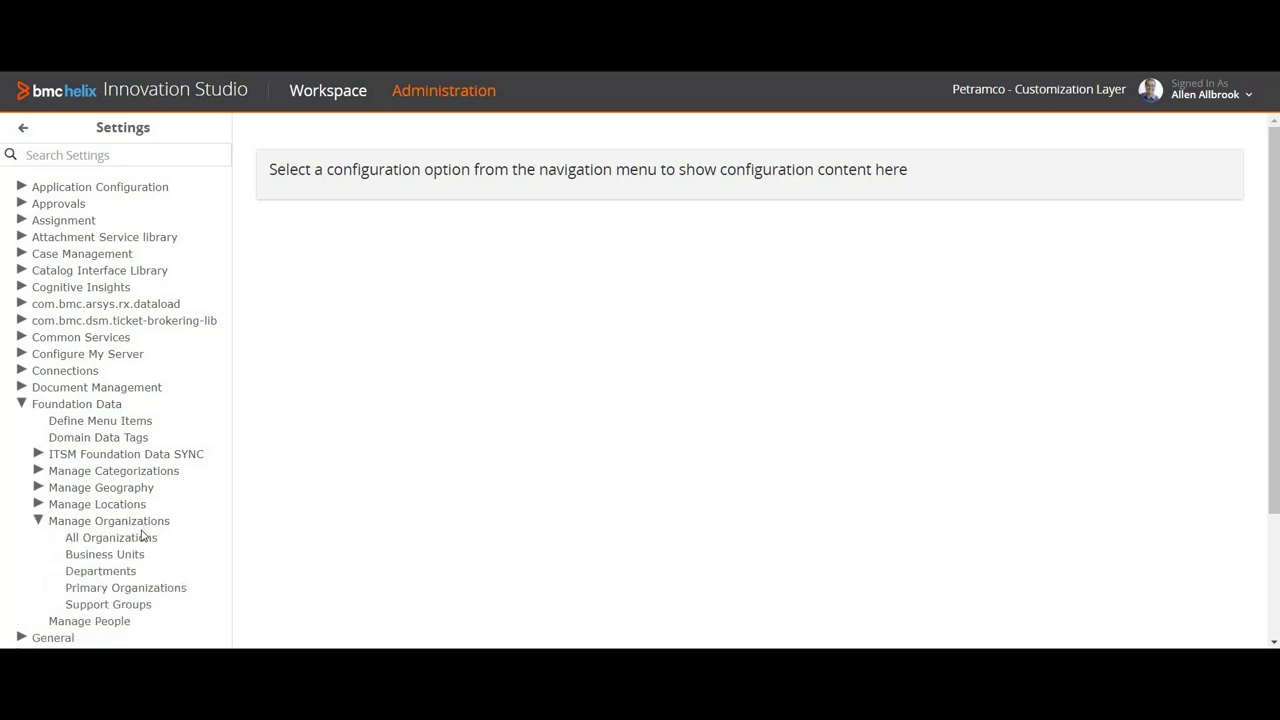
pyautogui.click(143, 537)
pyautogui.click(143, 537)
pyautogui.click(143, 537)
pyautogui.click(143, 537)
pyautogui.click(143, 537)
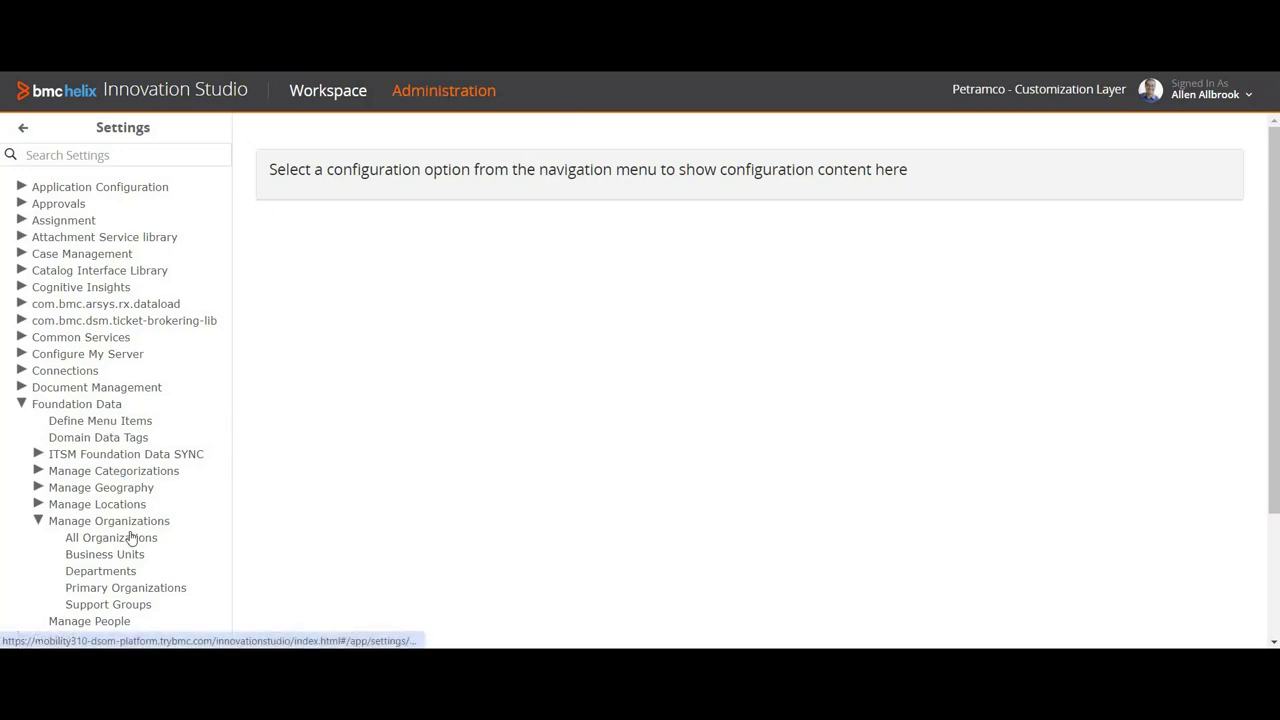
pyautogui.click(85, 594)
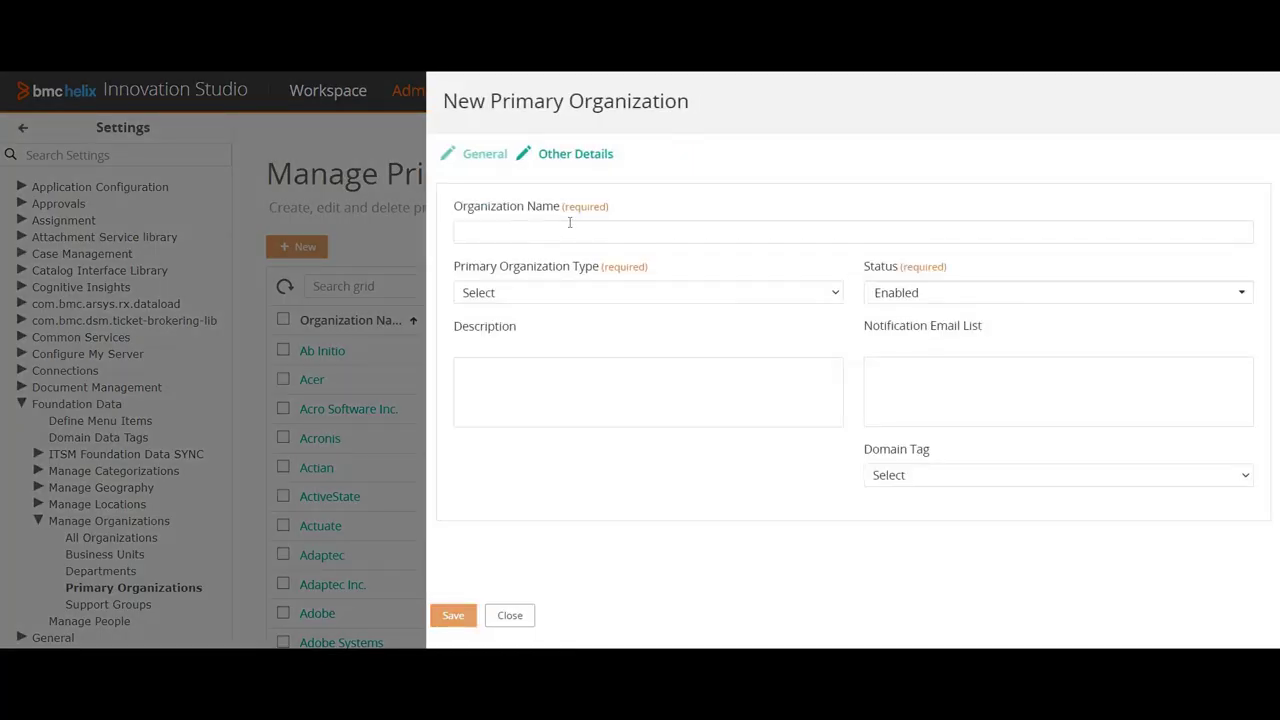
# Step: Enter 'XYZ Corporations' as the organization name
pyautogui.click(552, 233)
pyautogui.write('X')
pyautogui.write('Y')
pyautogui.write('Z X')
pyautogui.write('Corporat')
pyautogui.write('ions')
pyautogui.moveTo(456, 234); pyautogui.dragTo(565, 234)
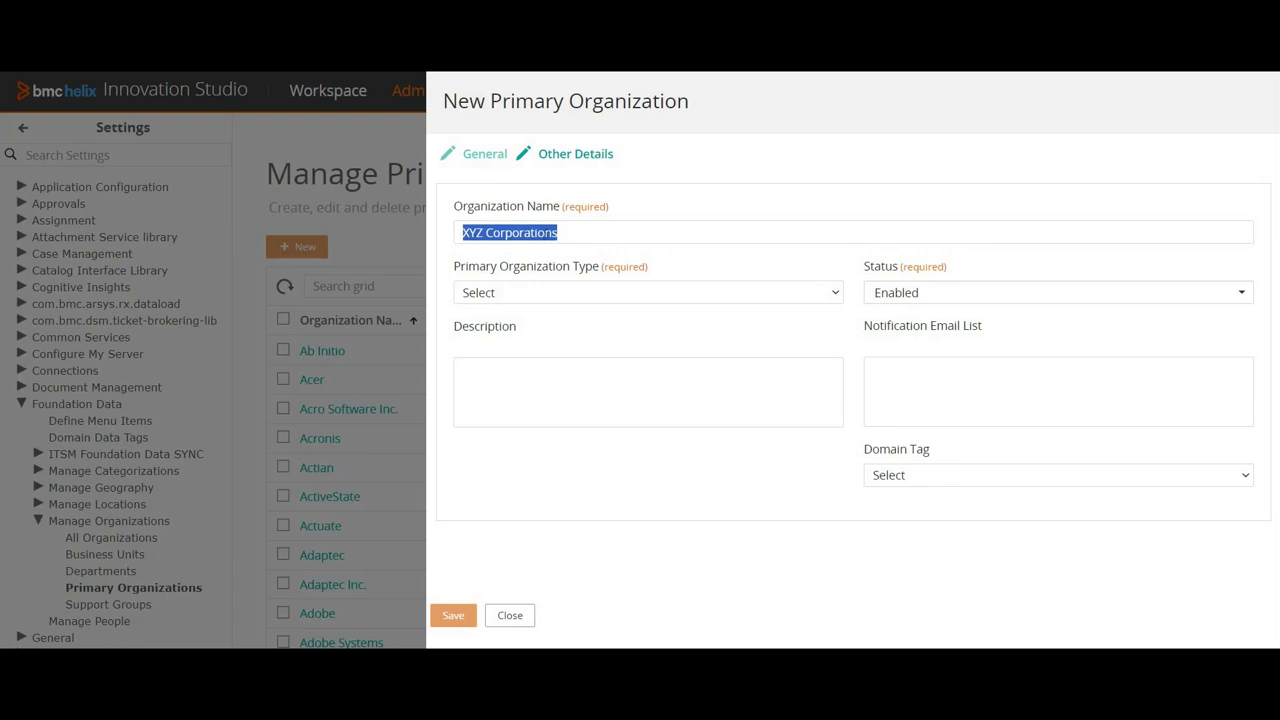
pyautogui.click(565, 233)
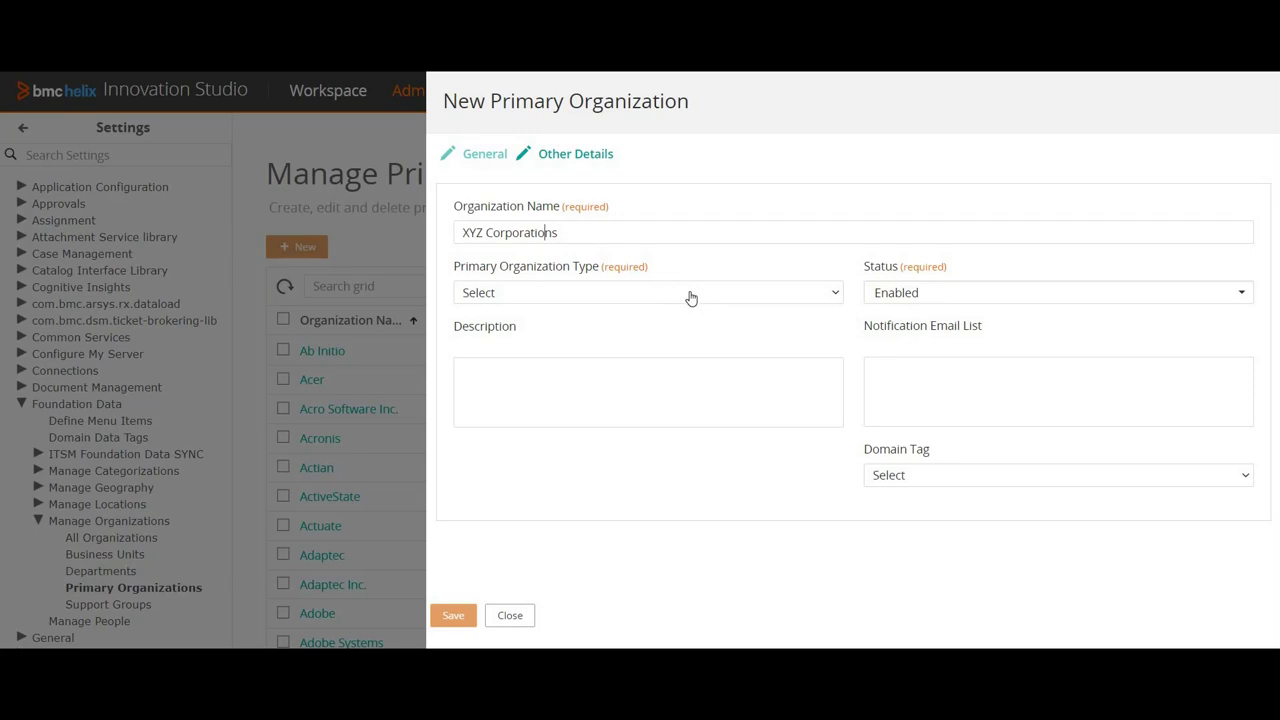
# Step: Set the organization type to Operating Organization only, unticking Leasing
pyautogui.click(690, 296)
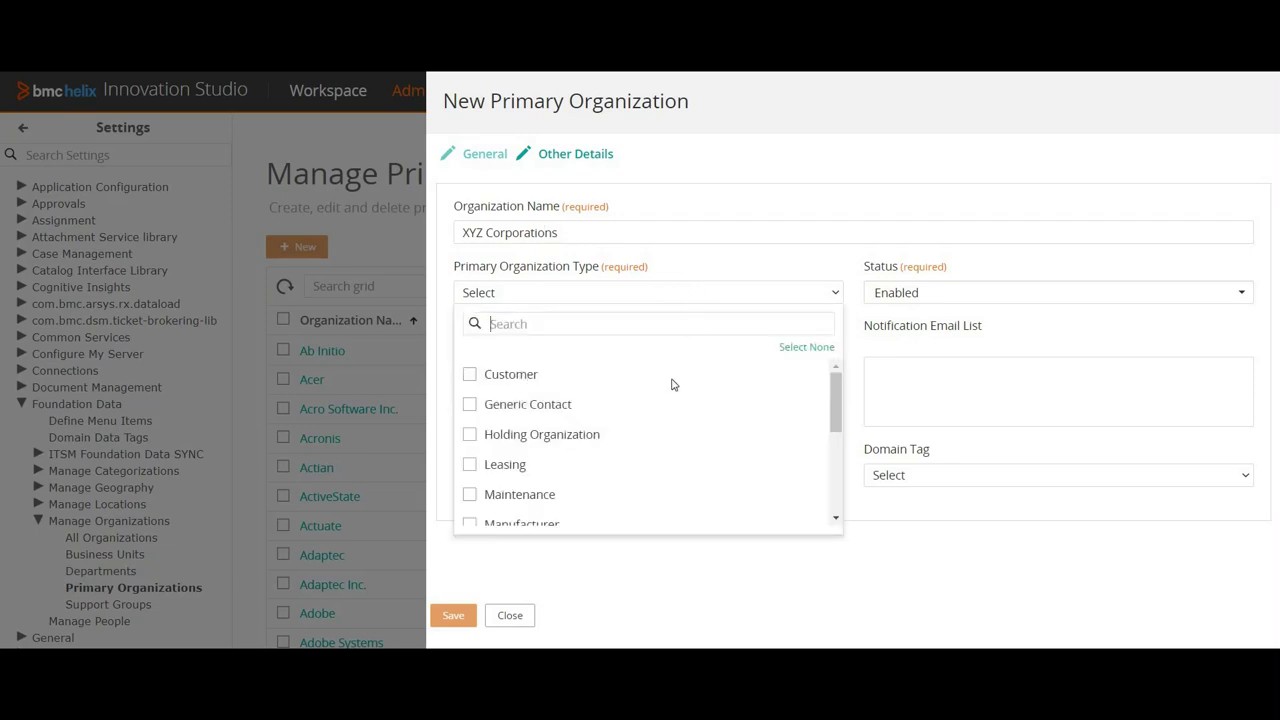
pyautogui.scroll(-3, 646, 413)
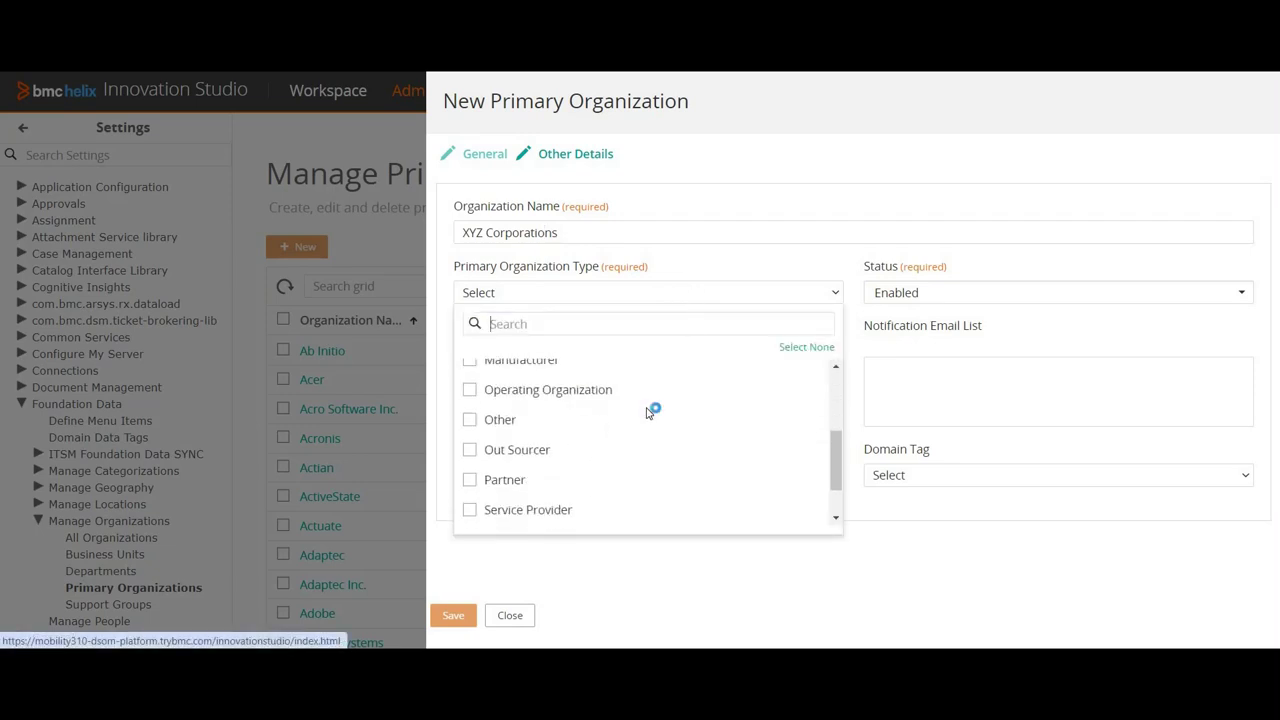
pyautogui.scroll(-1, 646, 413)
pyautogui.scroll(2, 646, 413)
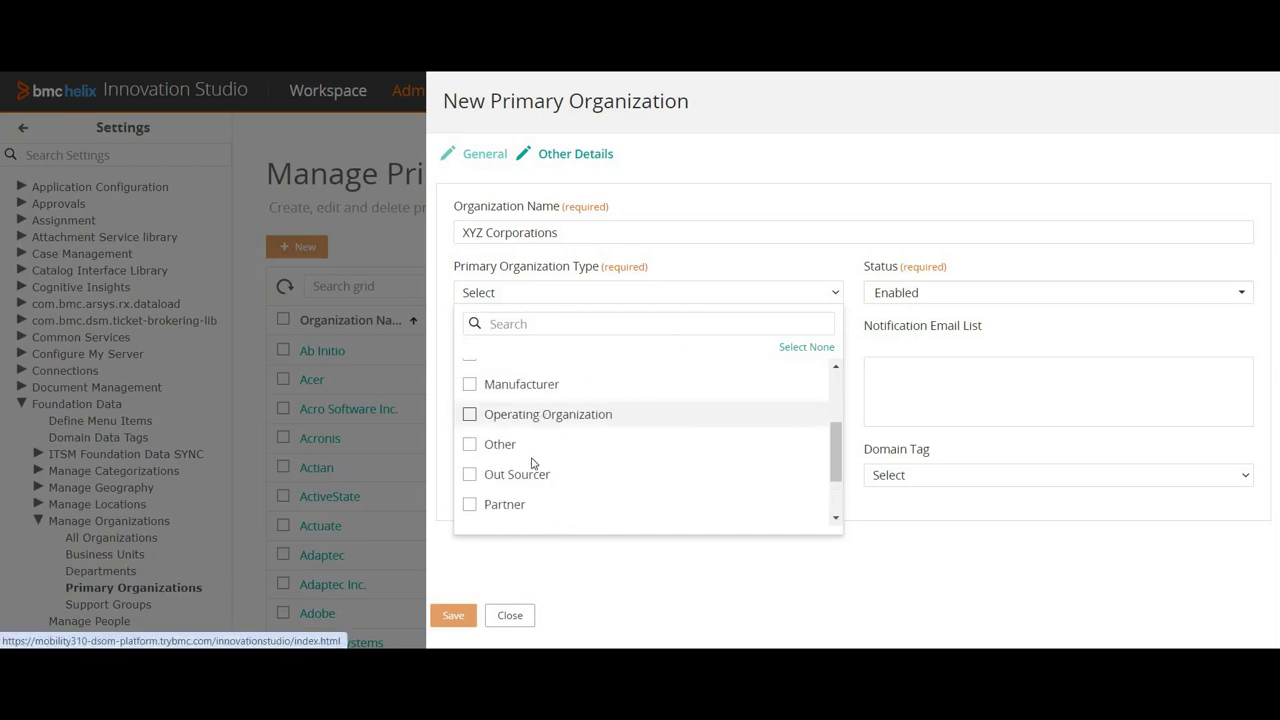
pyautogui.scroll(2, 545, 425)
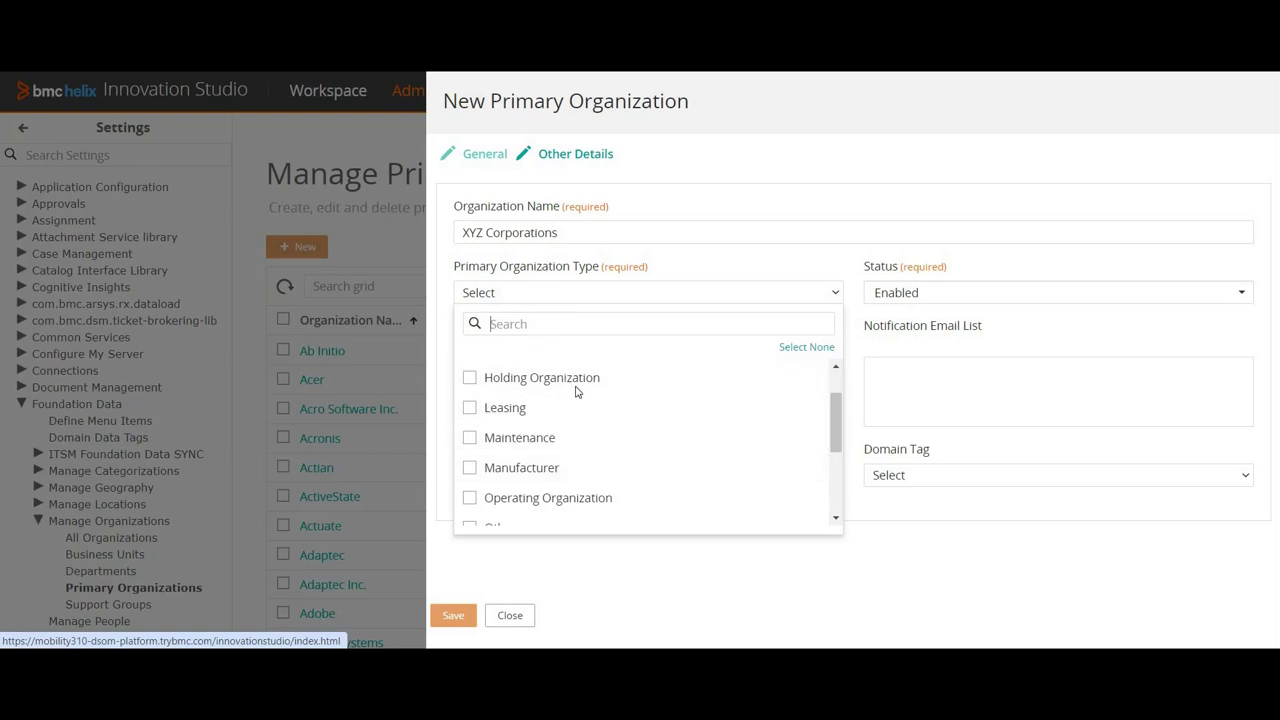
pyautogui.scroll(-1, 482, 412)
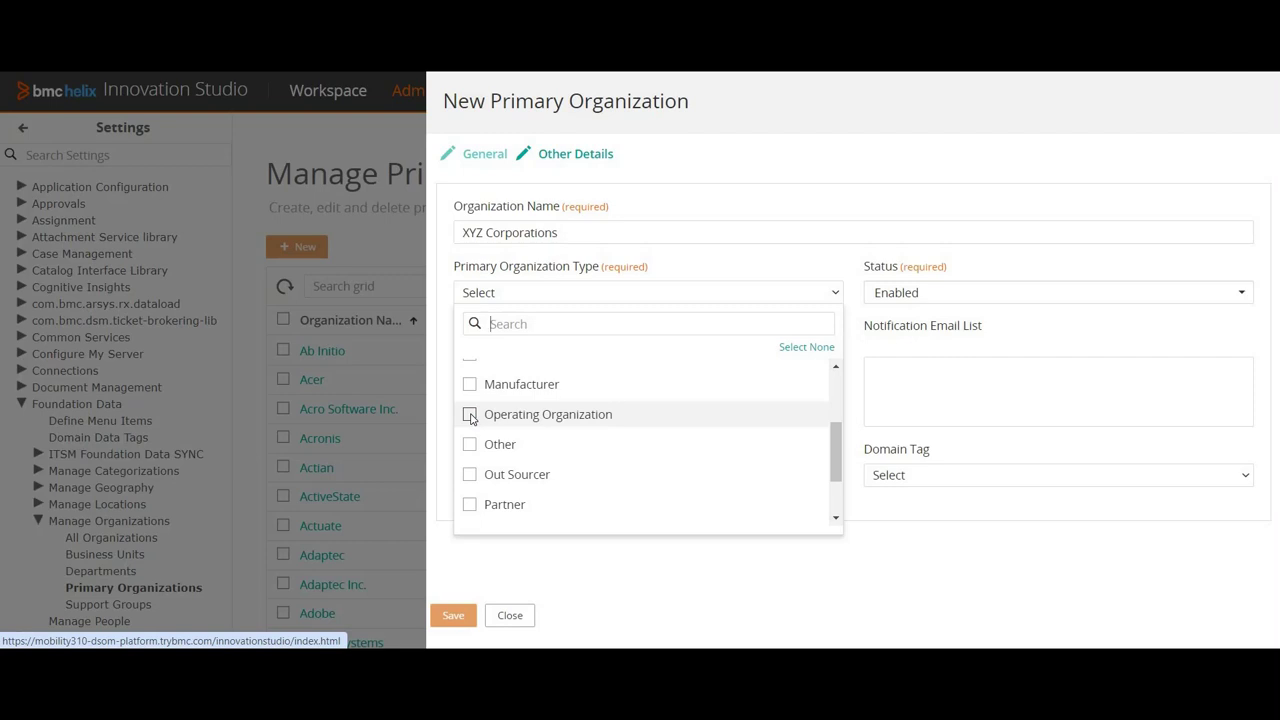
pyautogui.click(473, 416)
pyautogui.click(530, 420)
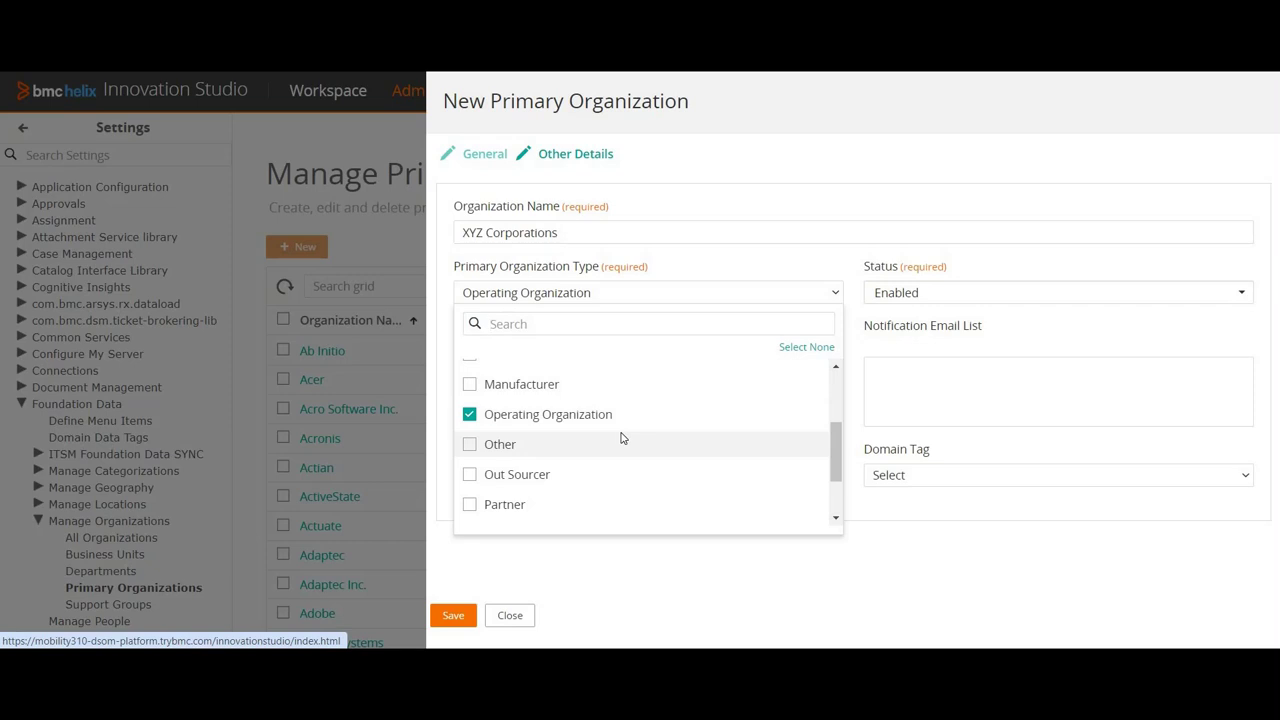
pyautogui.click(683, 445)
pyautogui.scroll(-2, 683, 445)
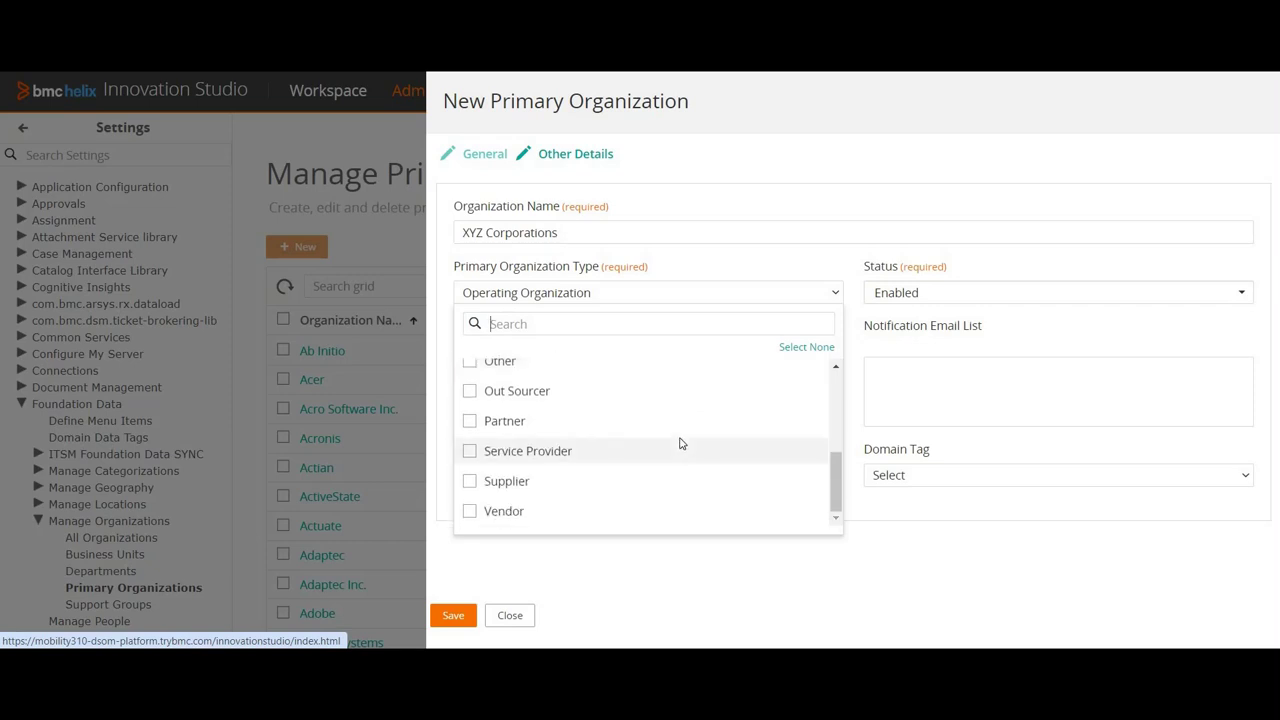
pyautogui.scroll(2, 699, 387)
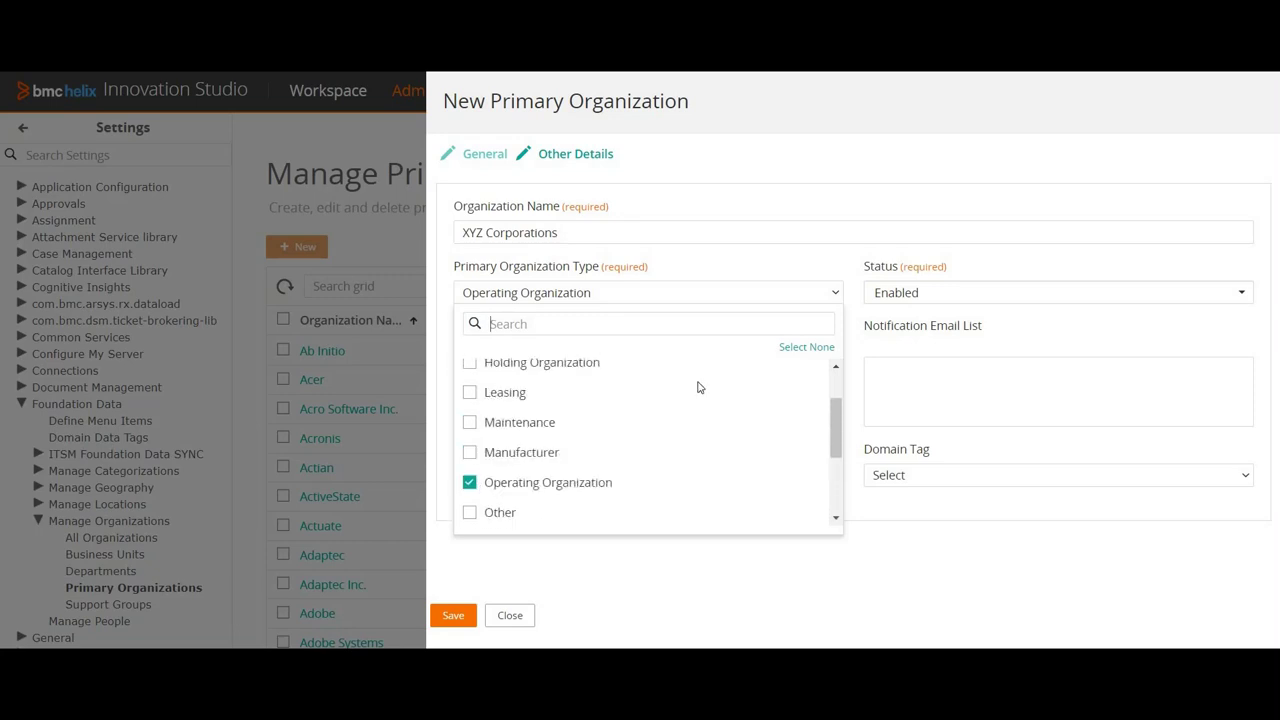
pyautogui.click(469, 409)
pyautogui.click(470, 412)
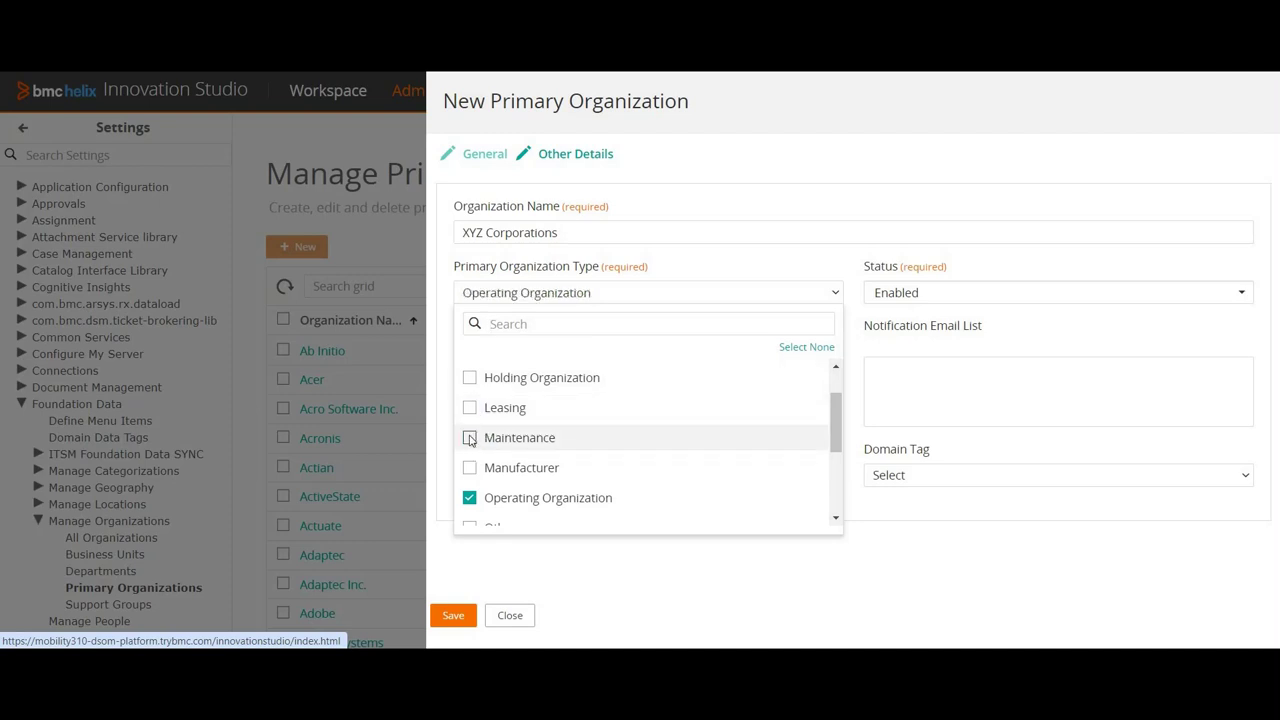
pyautogui.click(470, 438)
pyautogui.click(470, 438)
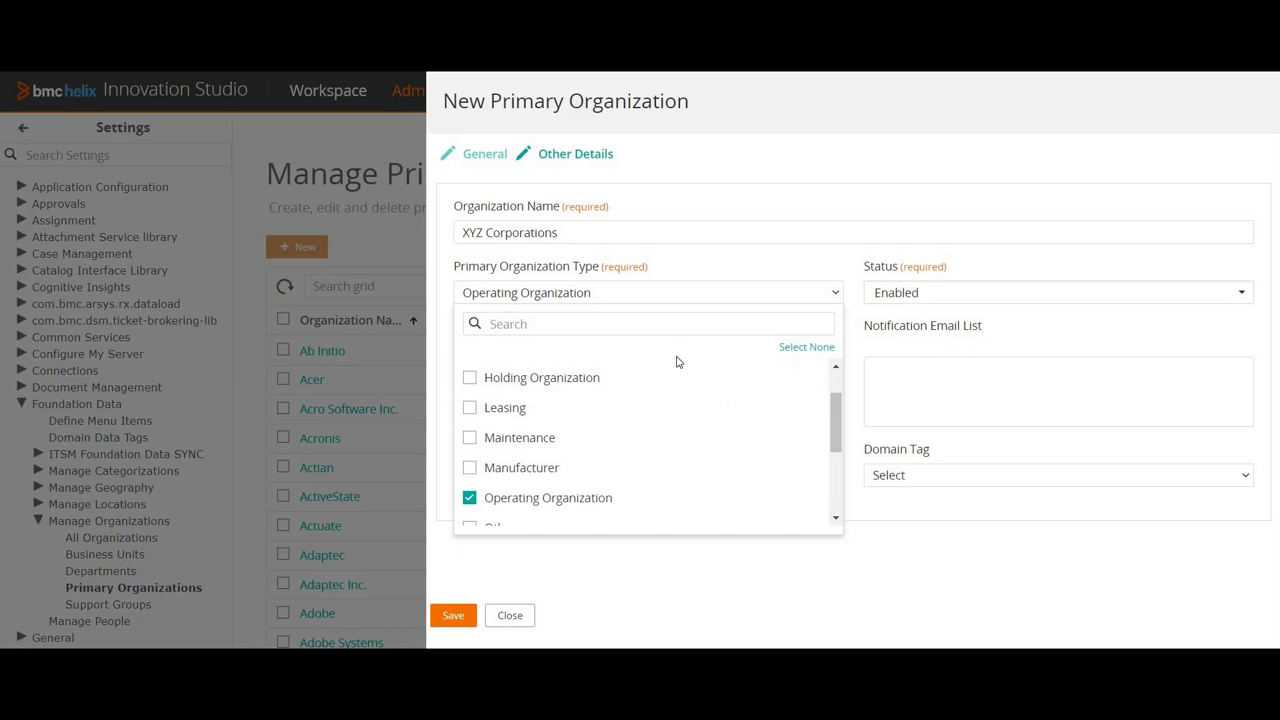
pyautogui.click(577, 340)
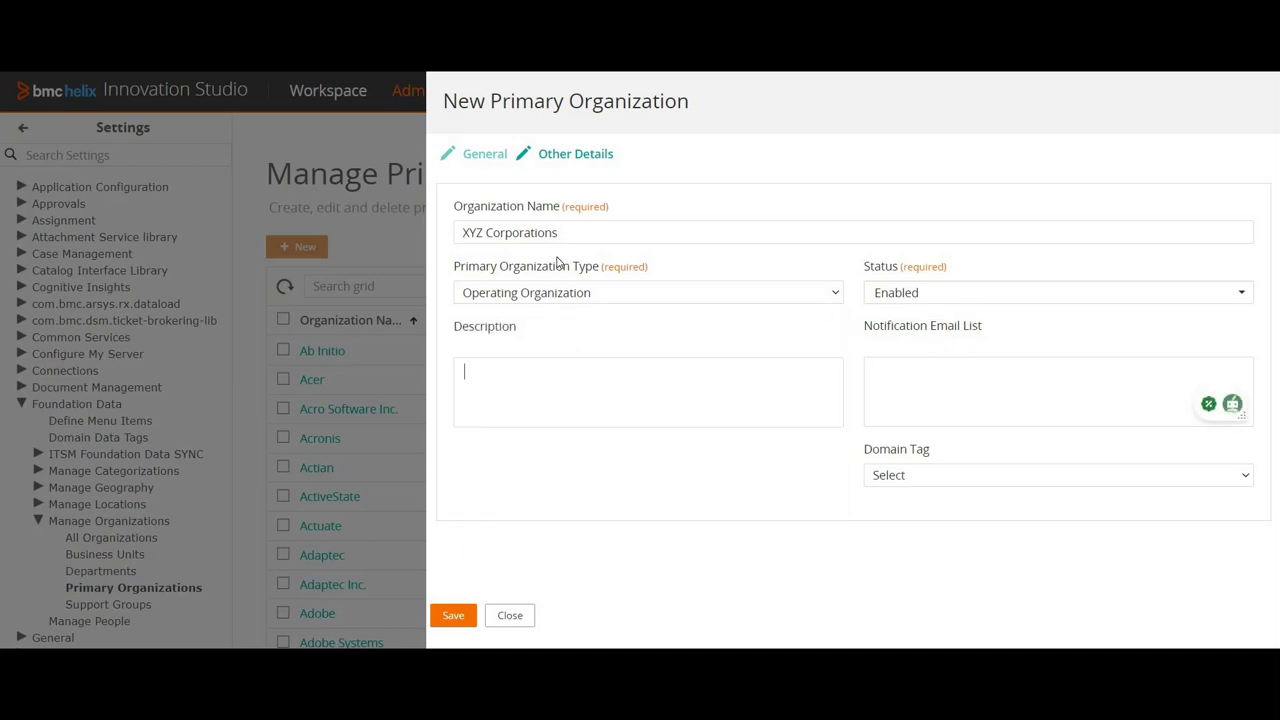
# Step: Copy the name into Description so it reads 'XYZ Corporations'
pyautogui.tripleClick(453, 231)
pyautogui.hotkey('ctrl', 'c')
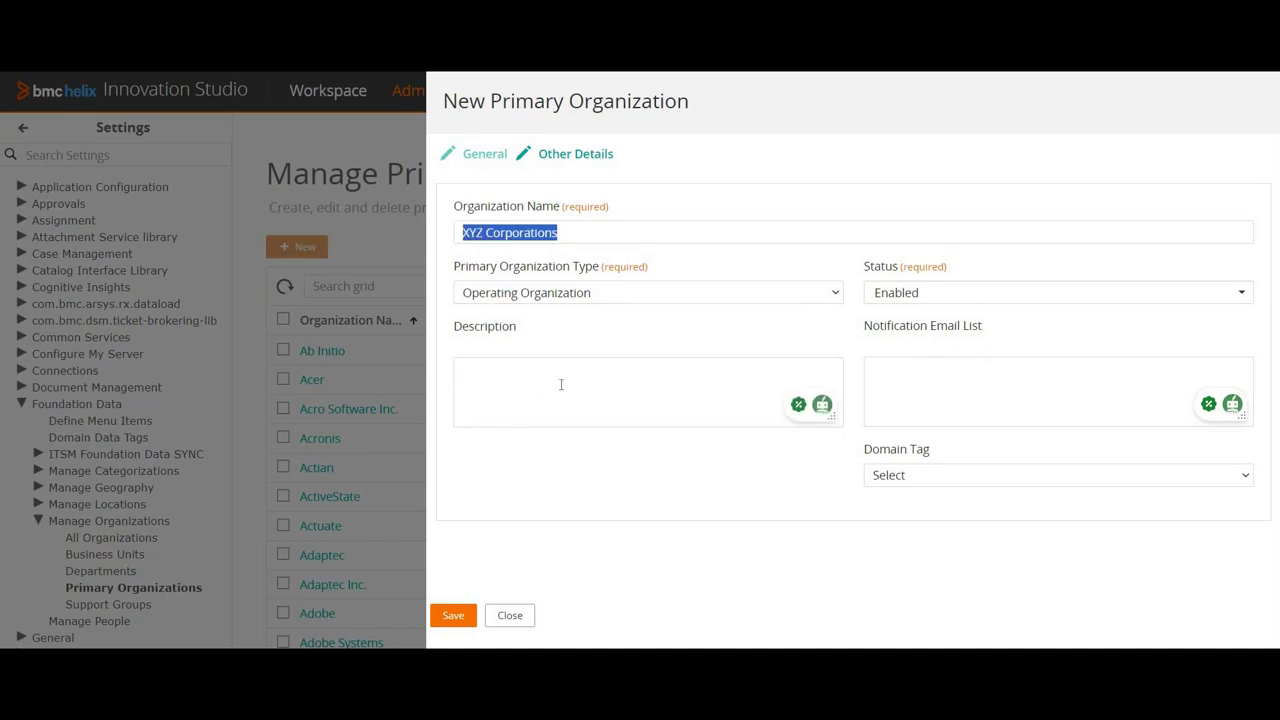
pyautogui.click(547, 381)
pyautogui.hotkey('ctrl', 'v')
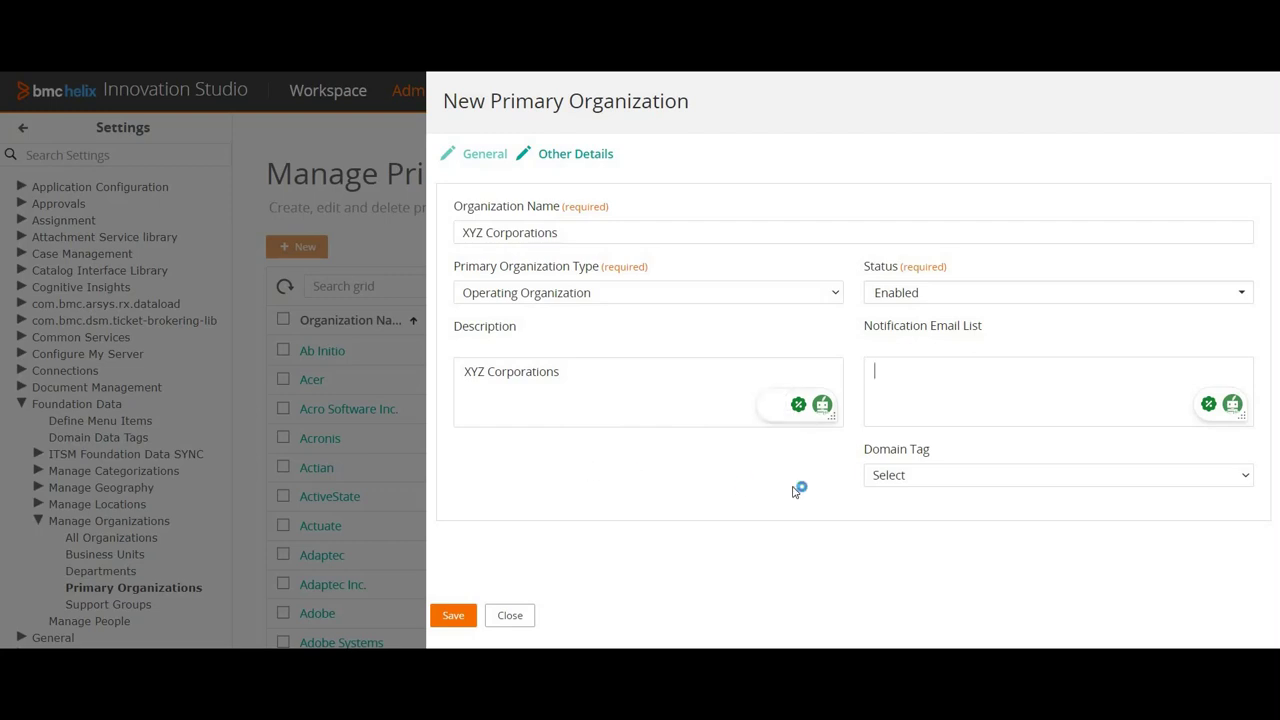
# Step: Save XYZ Corporations without a domain tag and filter the grid by 'xyz'
pyautogui.click(910, 480)
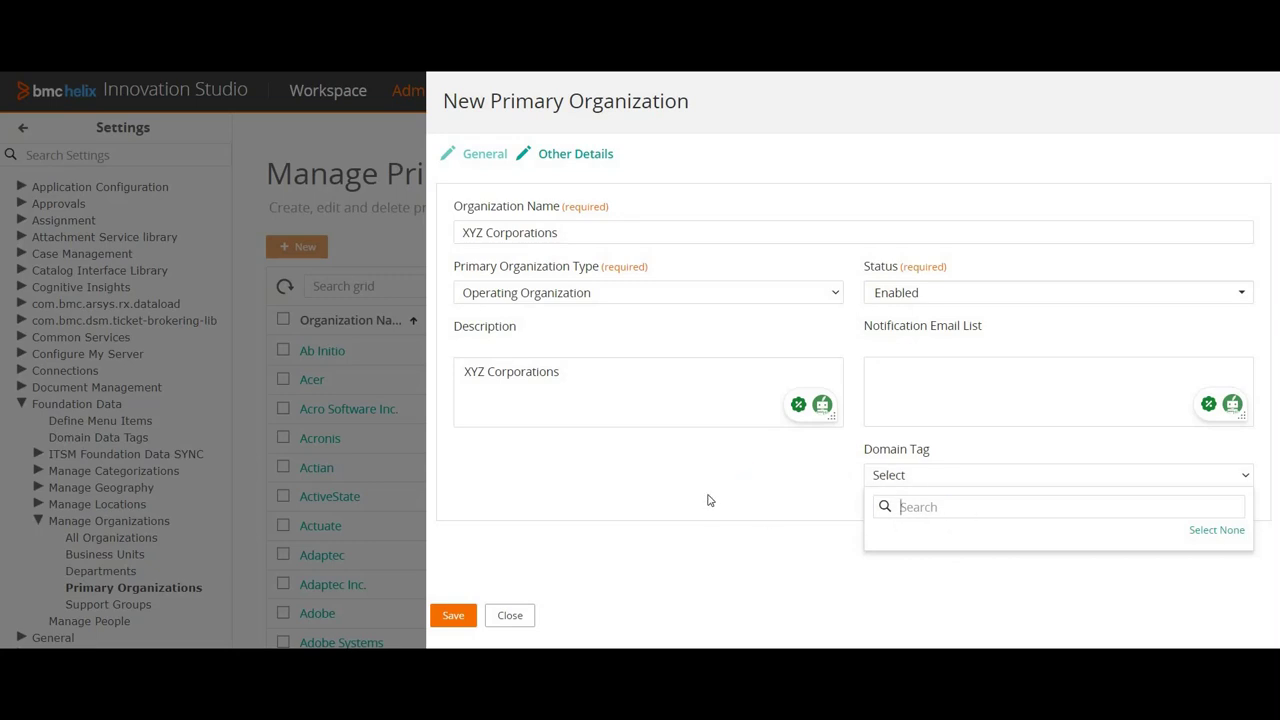
pyautogui.click(449, 615)
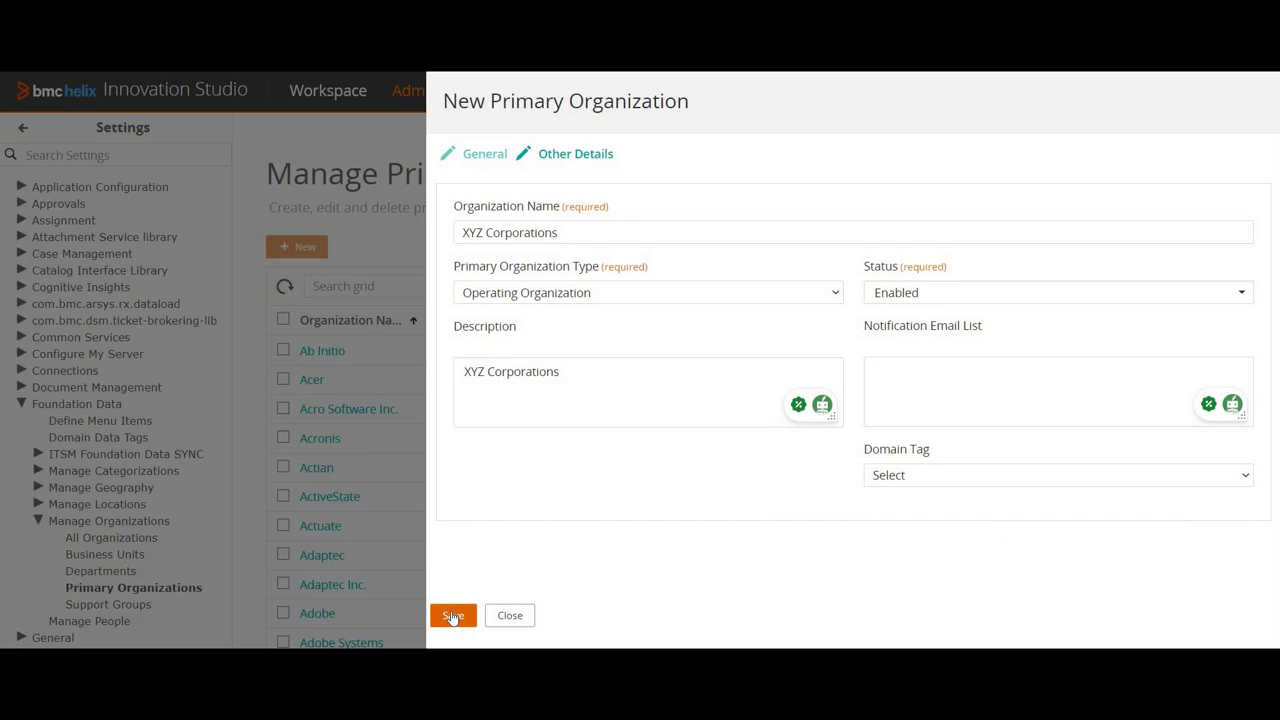
pyautogui.click(453, 616)
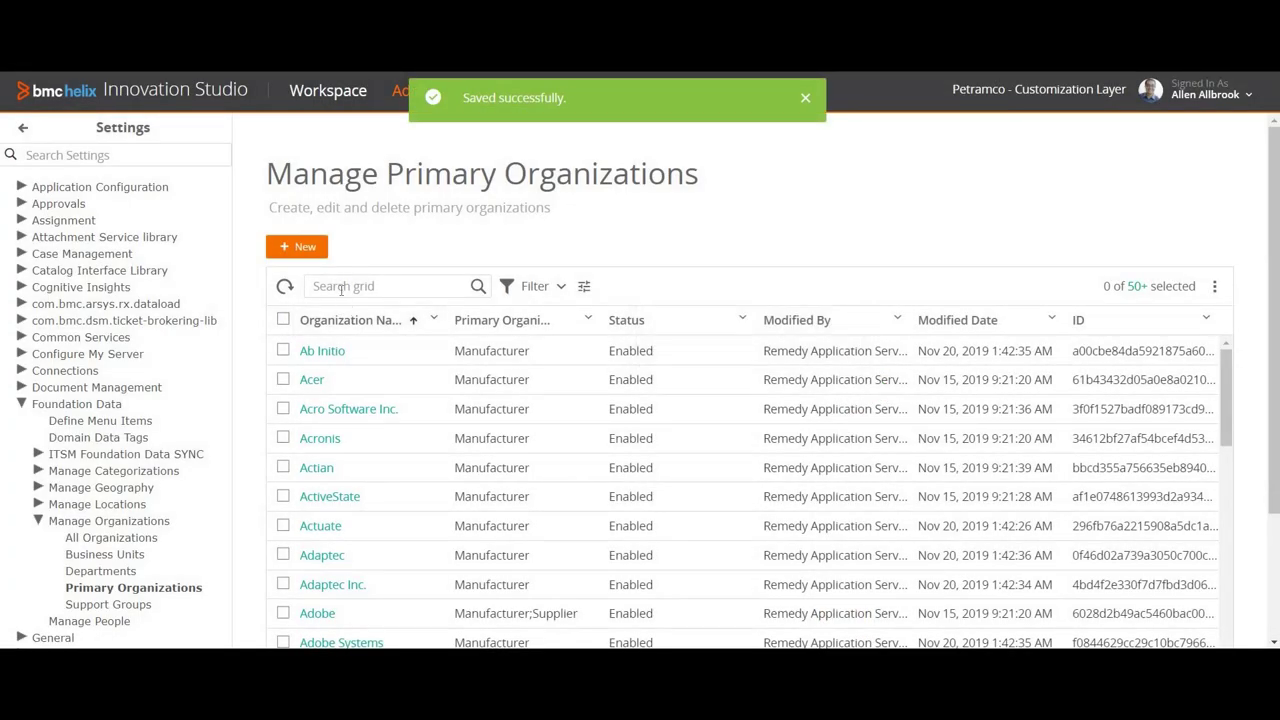
pyautogui.write('x')
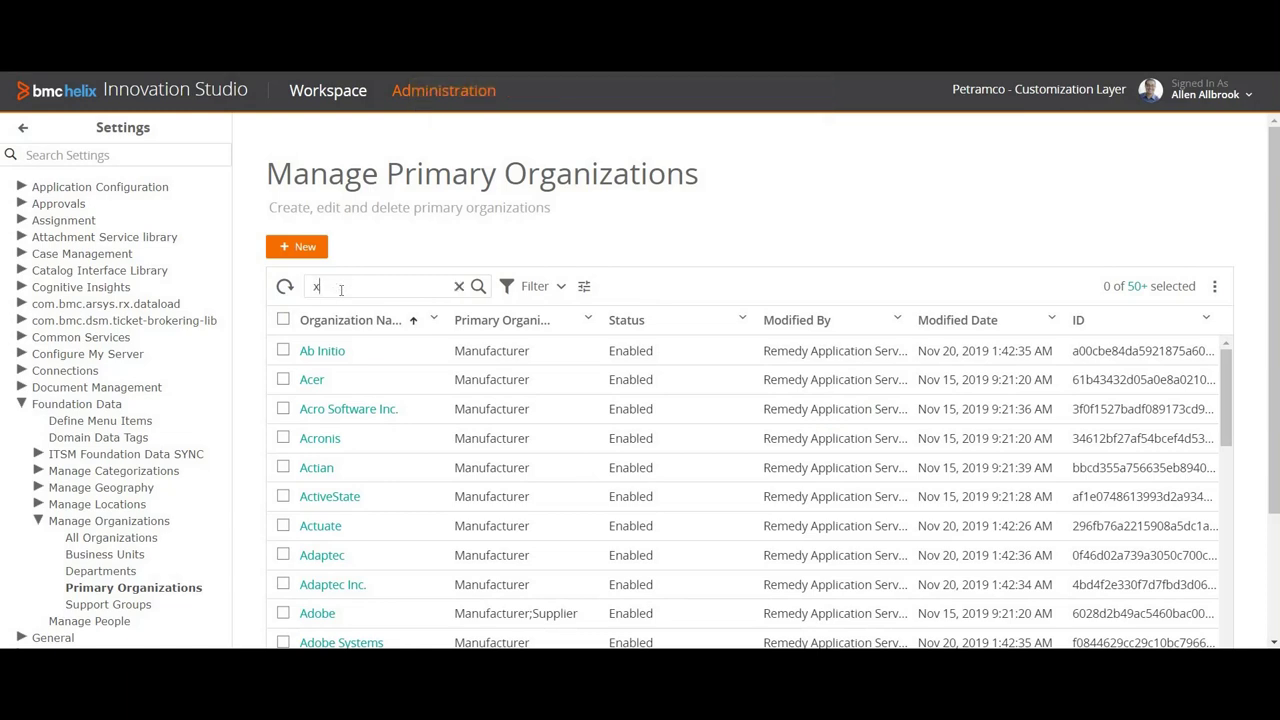
pyautogui.write('yz')
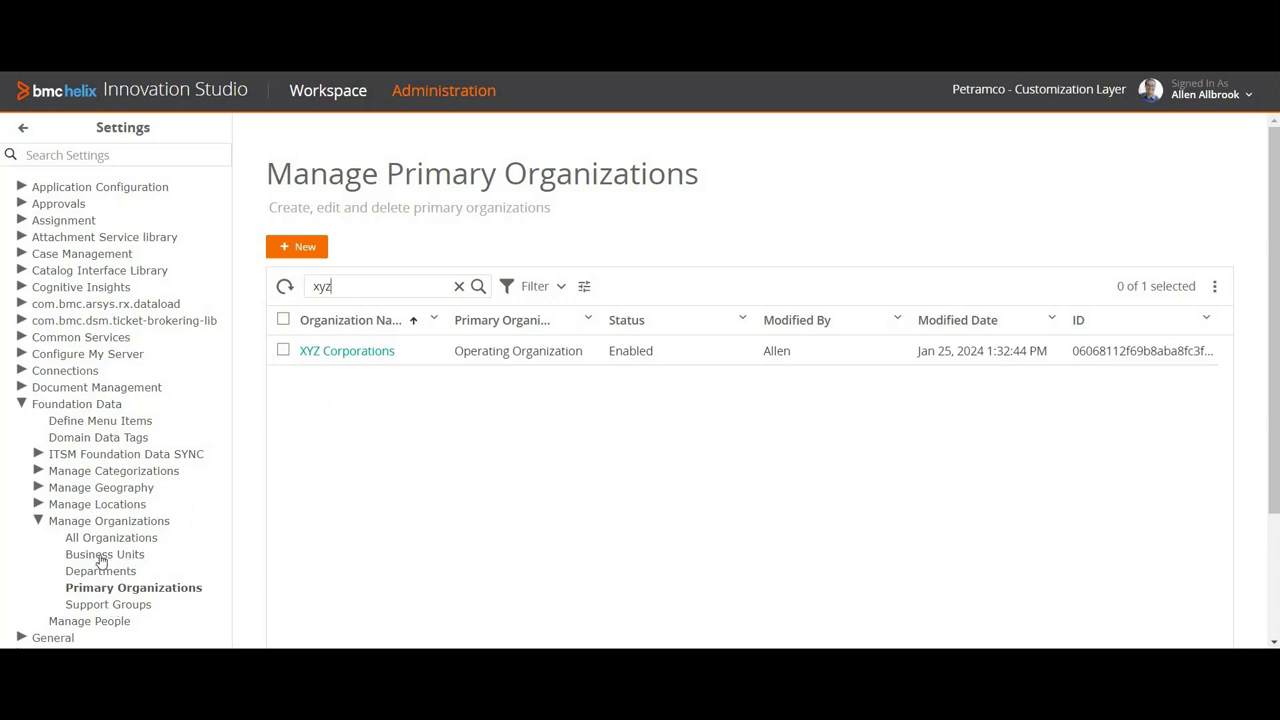
pyautogui.click(101, 557)
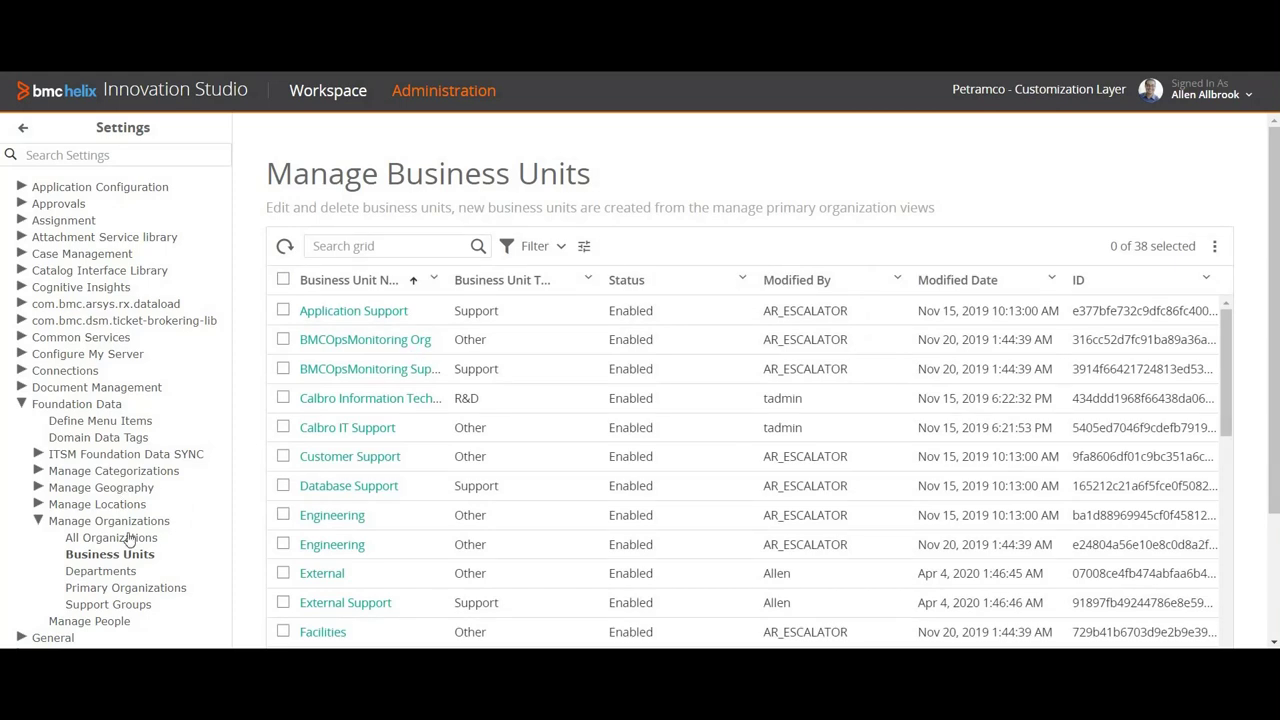
# Step: Scroll through the 38 units in the Manage Business Units grid
pyautogui.scroll(-2, 389, 441)
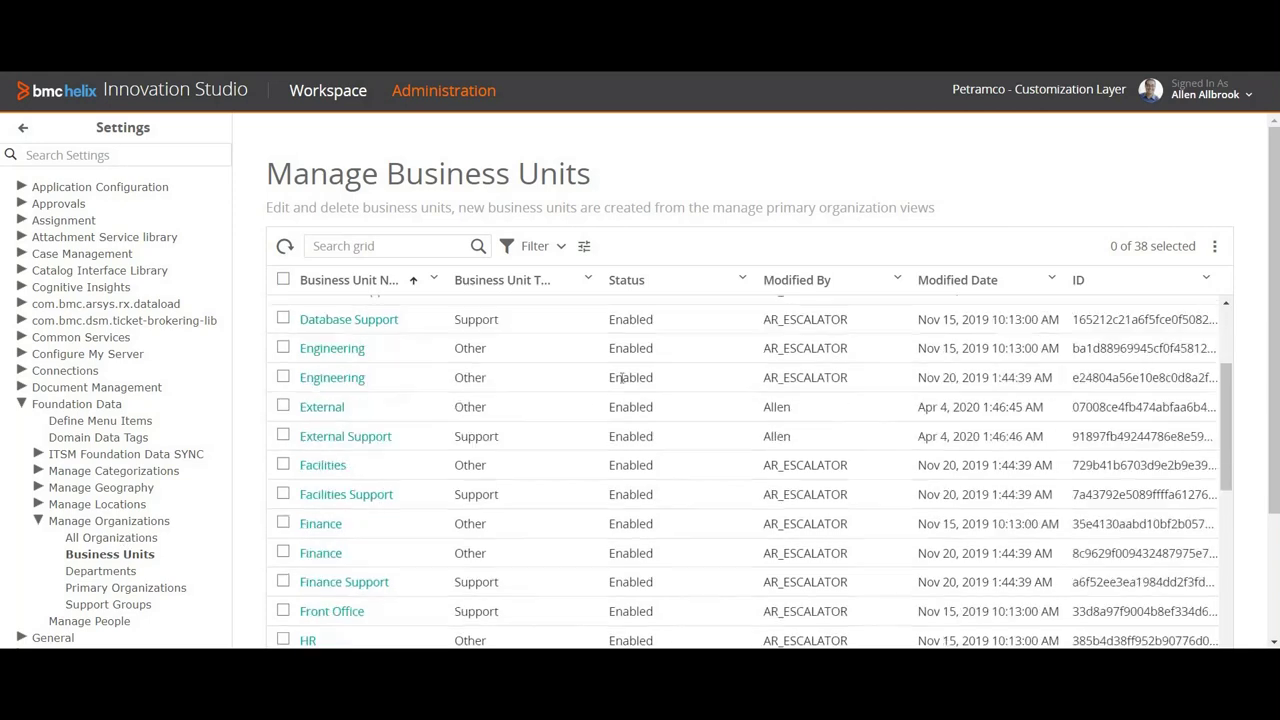
pyautogui.scroll(2, 392, 440)
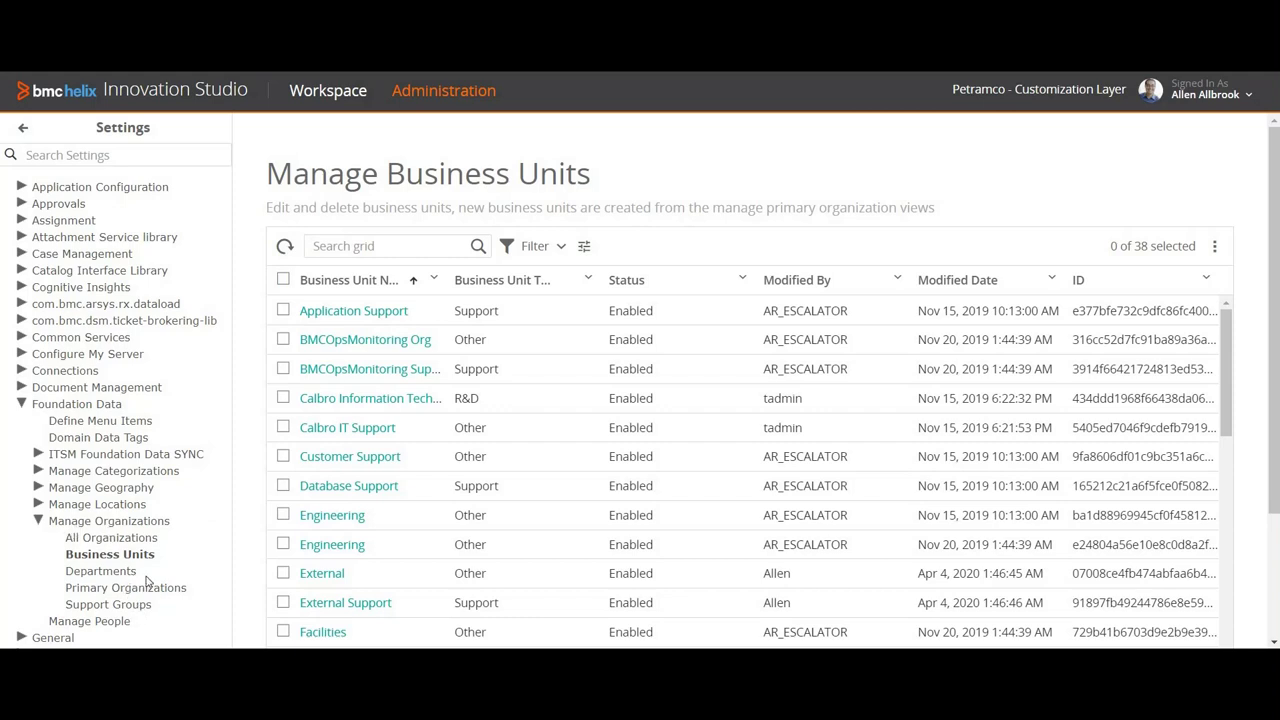
# Step: Search Primary Organizations for 'xyz', select XYZ Corporations, and review its advanced details
pyautogui.click(97, 590)
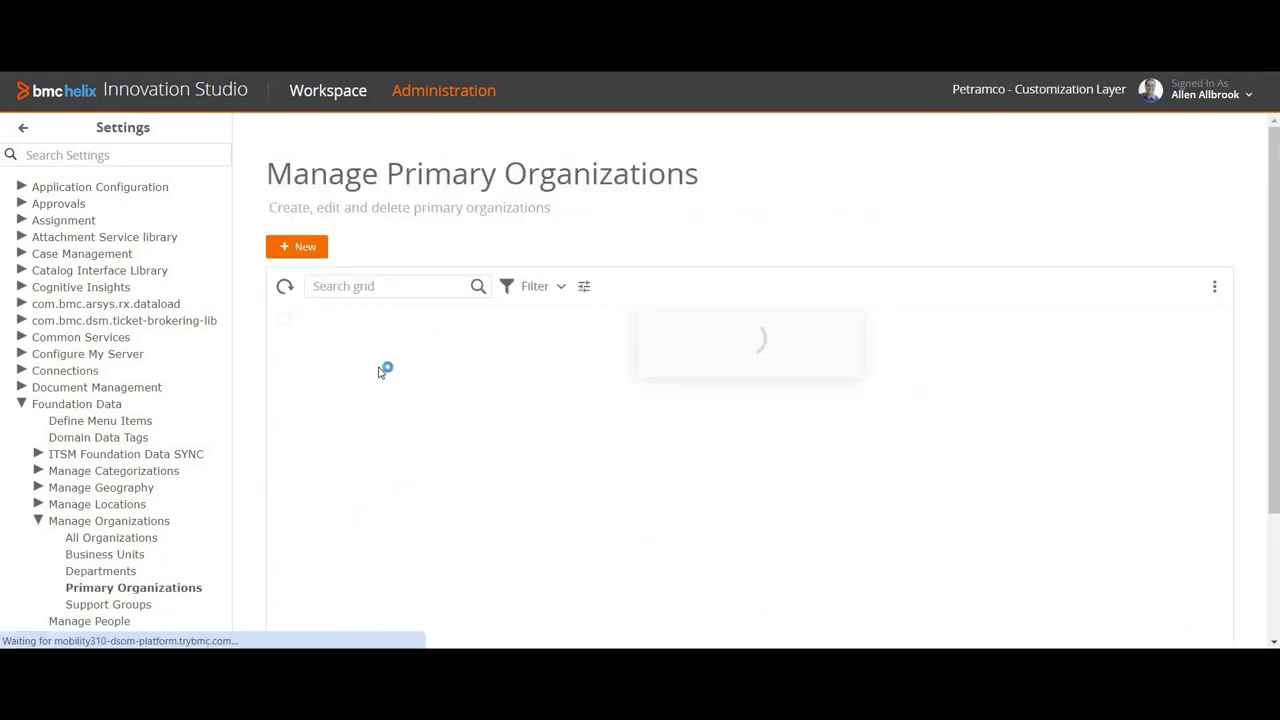
pyautogui.click(365, 285)
pyautogui.write('x')
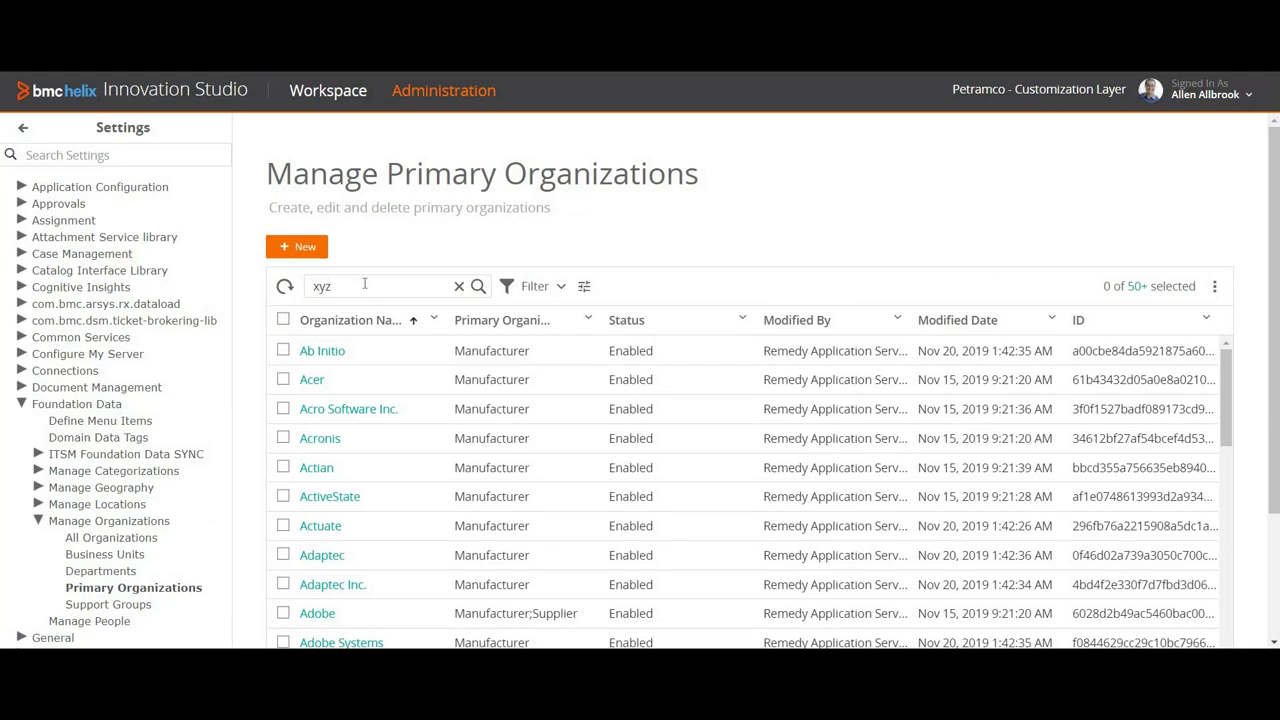
pyautogui.write('yz')
pyautogui.press('Return')
pyautogui.click(283, 350)
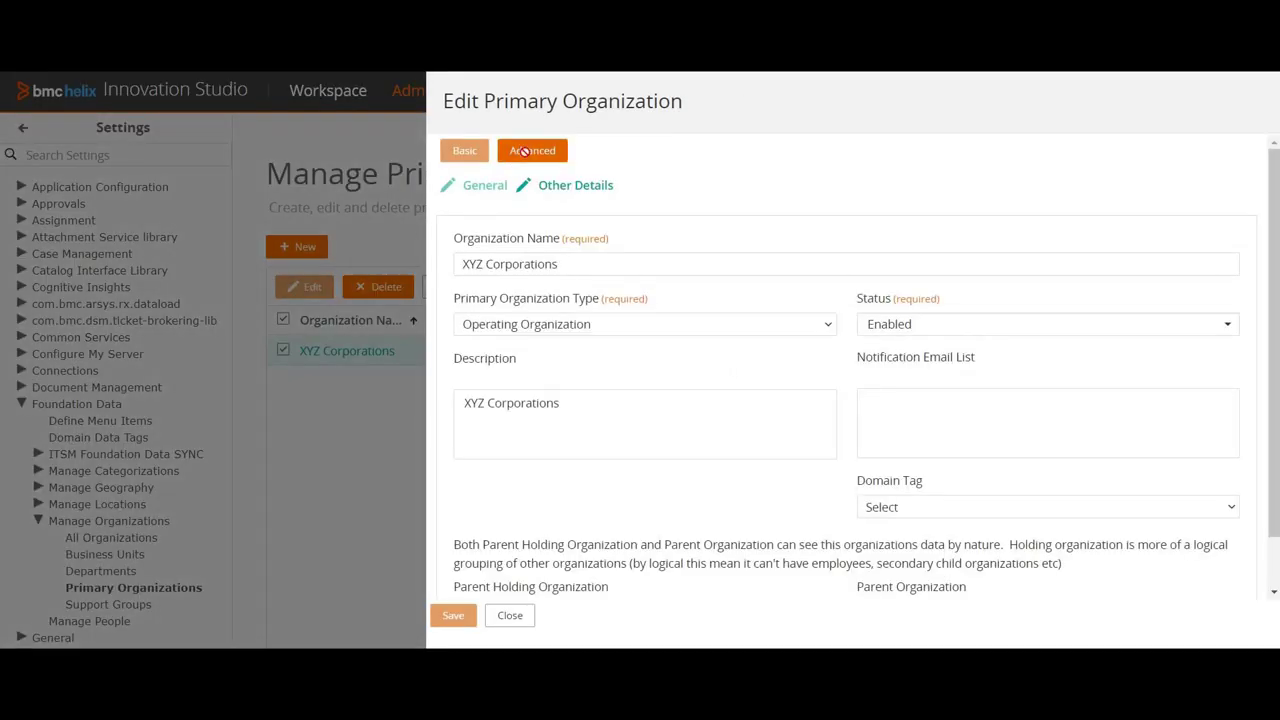
pyautogui.click(524, 151)
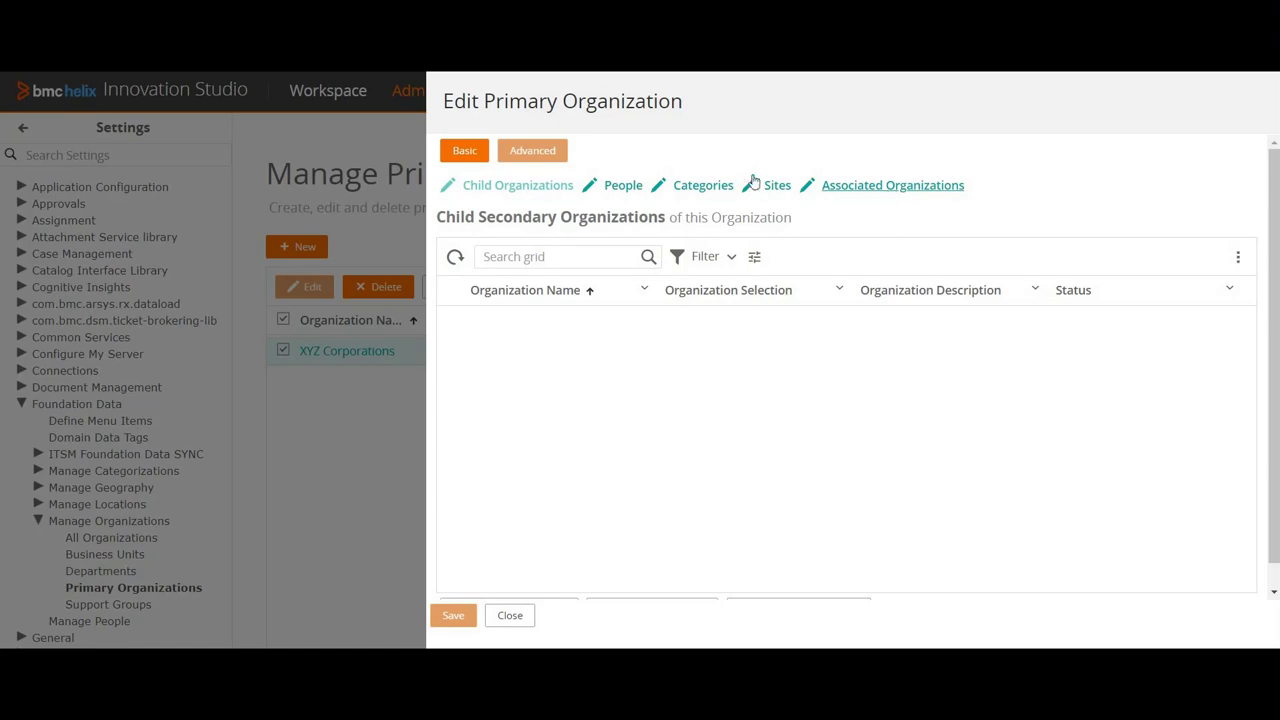
pyautogui.click(514, 617)
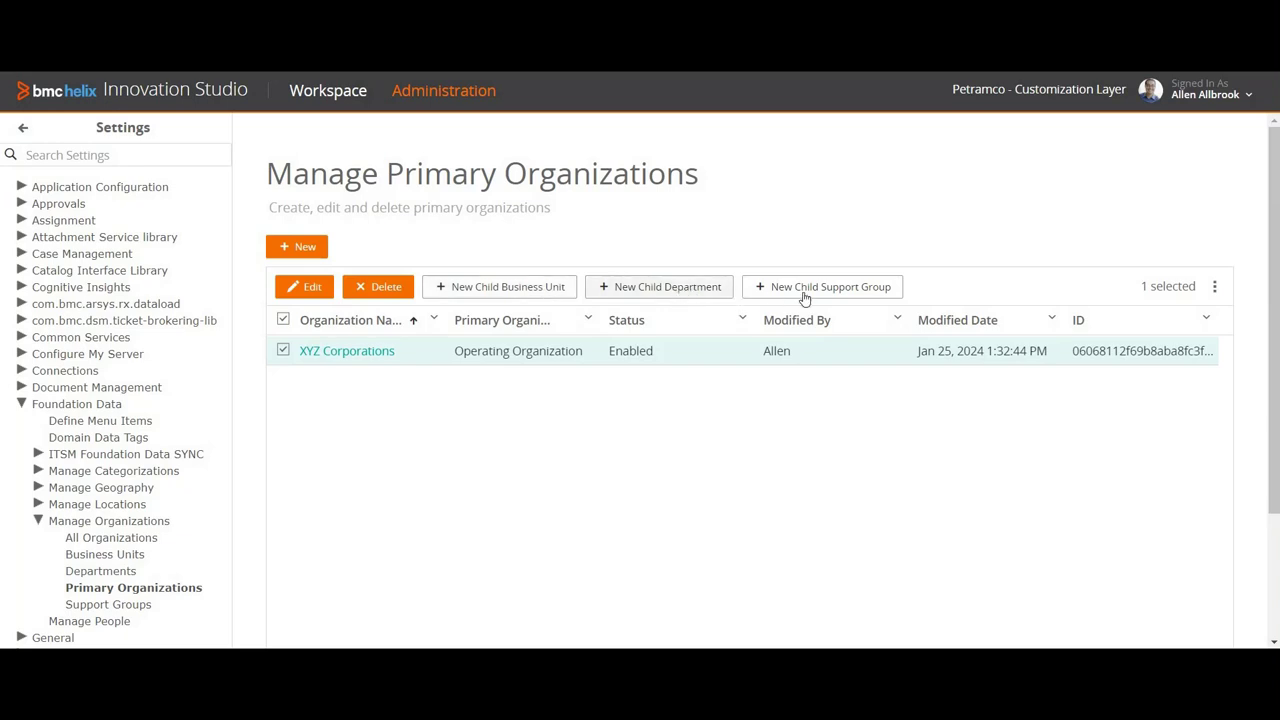
# Step: Save a child business unit 'IT Support' with type Support under XYZ Corporations
pyautogui.click(520, 288)
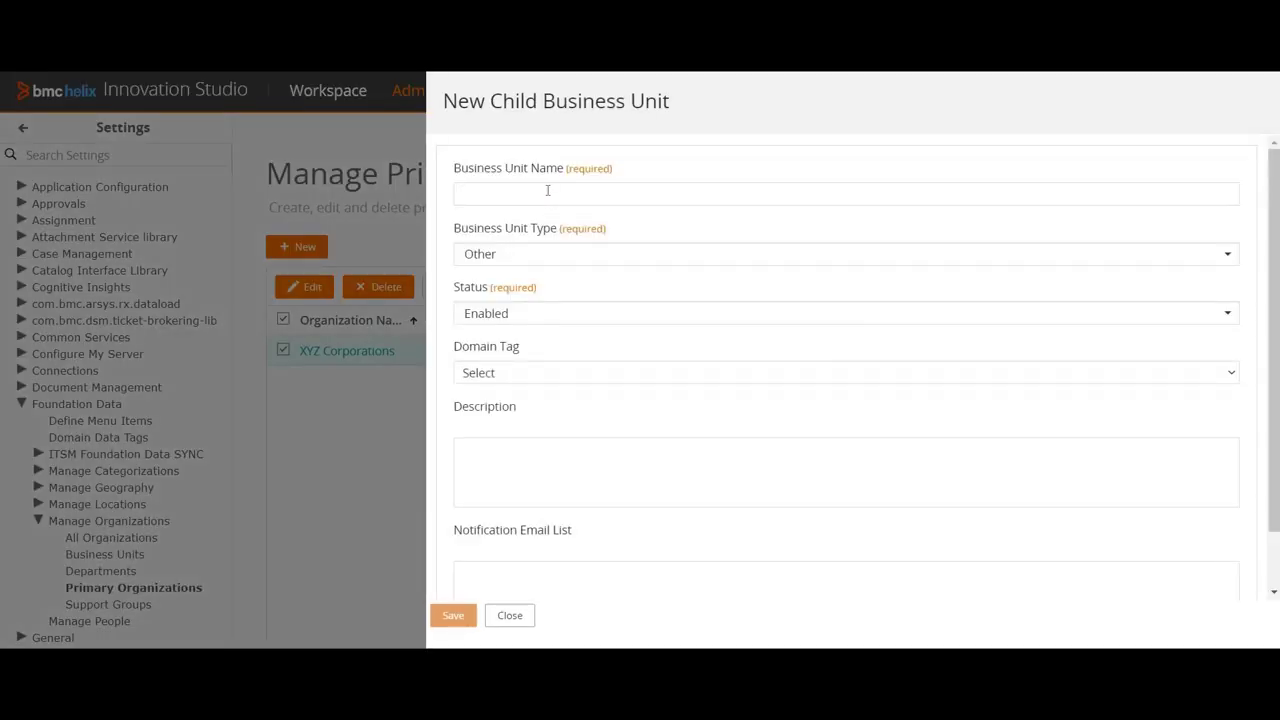
pyautogui.write('IT Support')
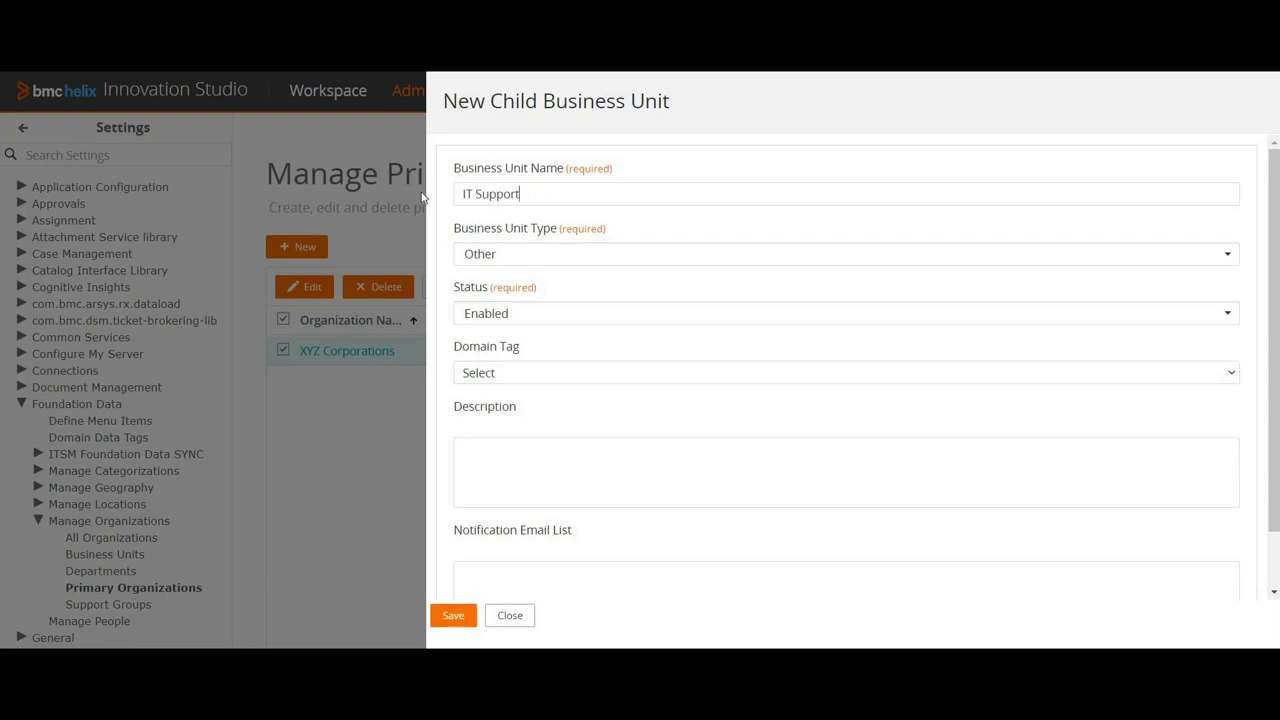
pyautogui.hotkey('ctrl', 'a')
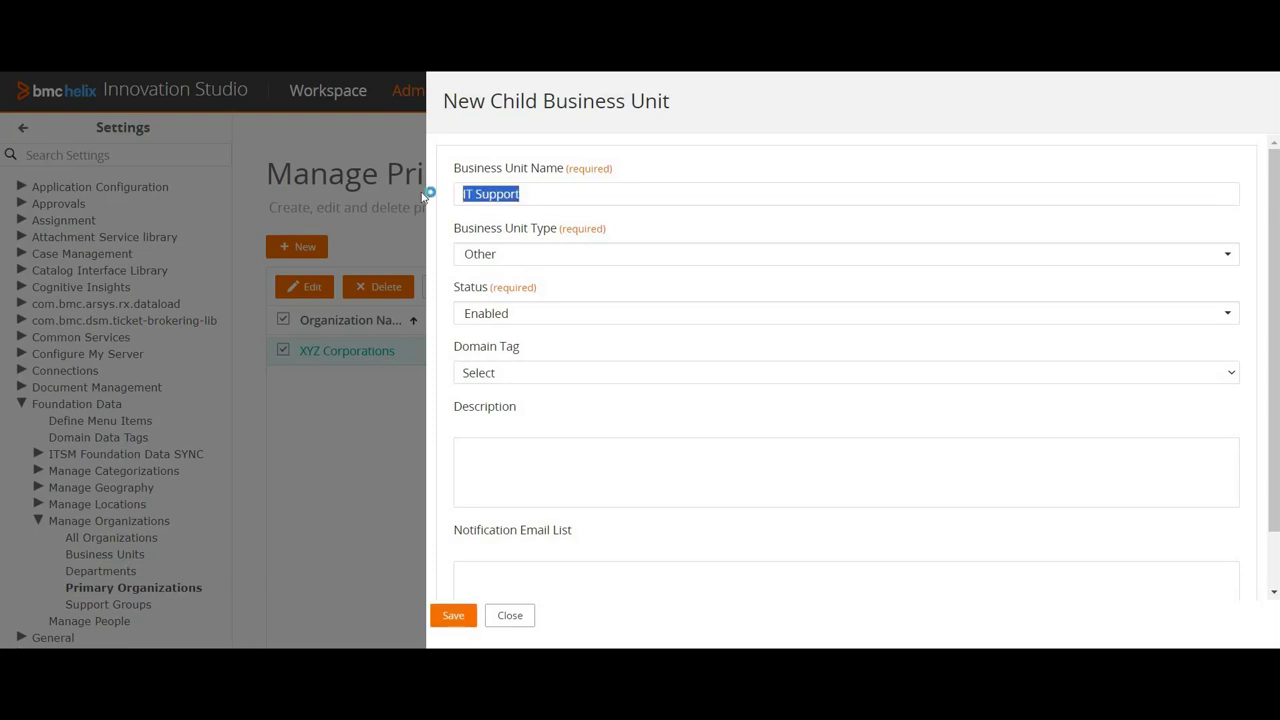
pyautogui.click(562, 255)
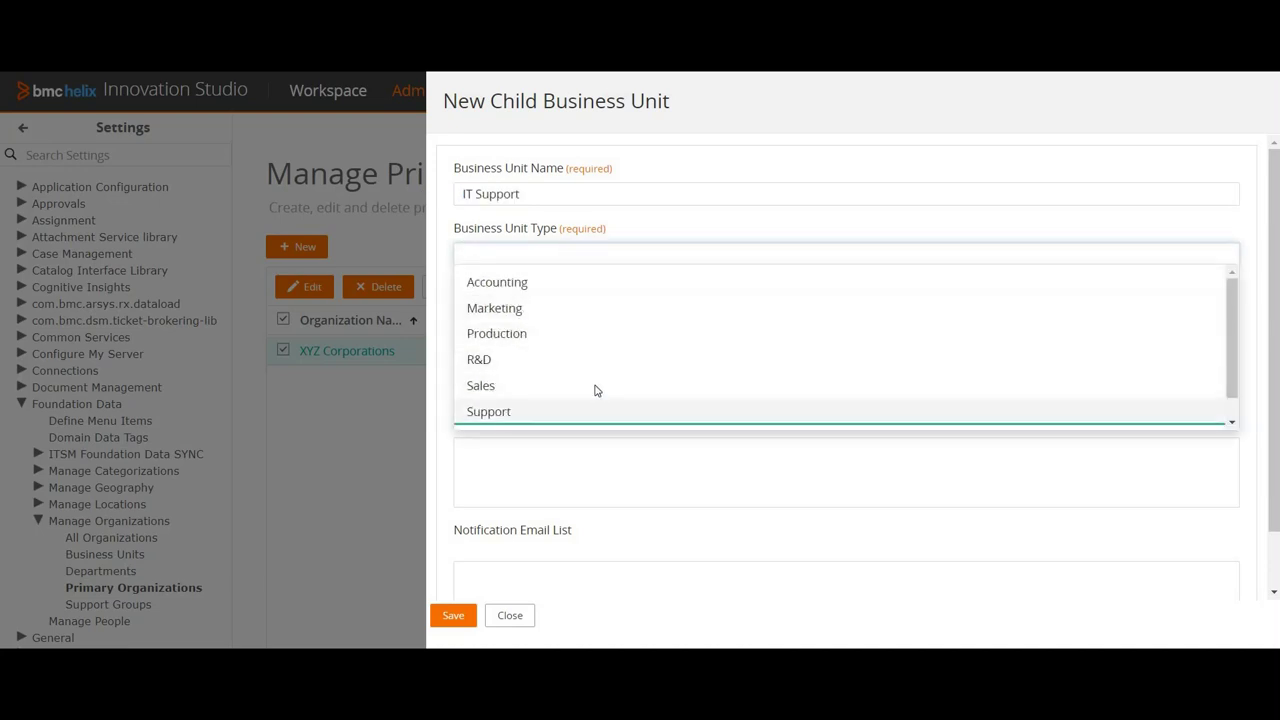
pyautogui.click(600, 404)
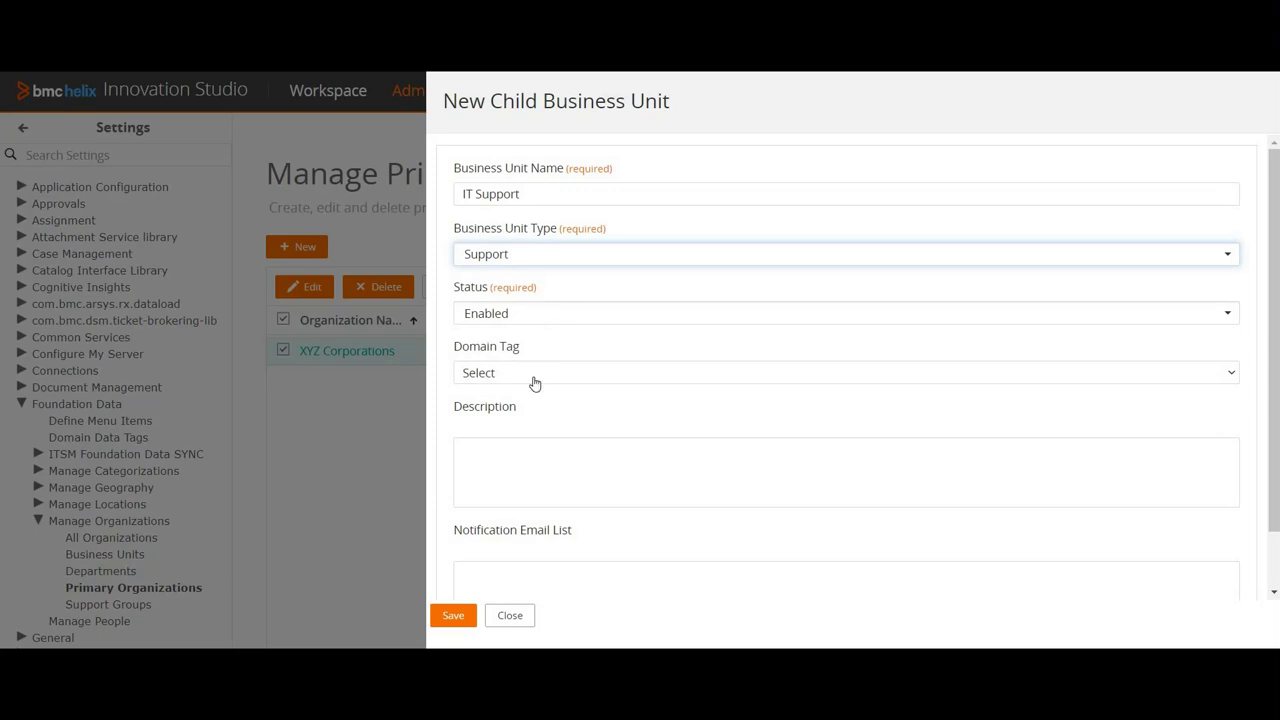
pyautogui.click(450, 615)
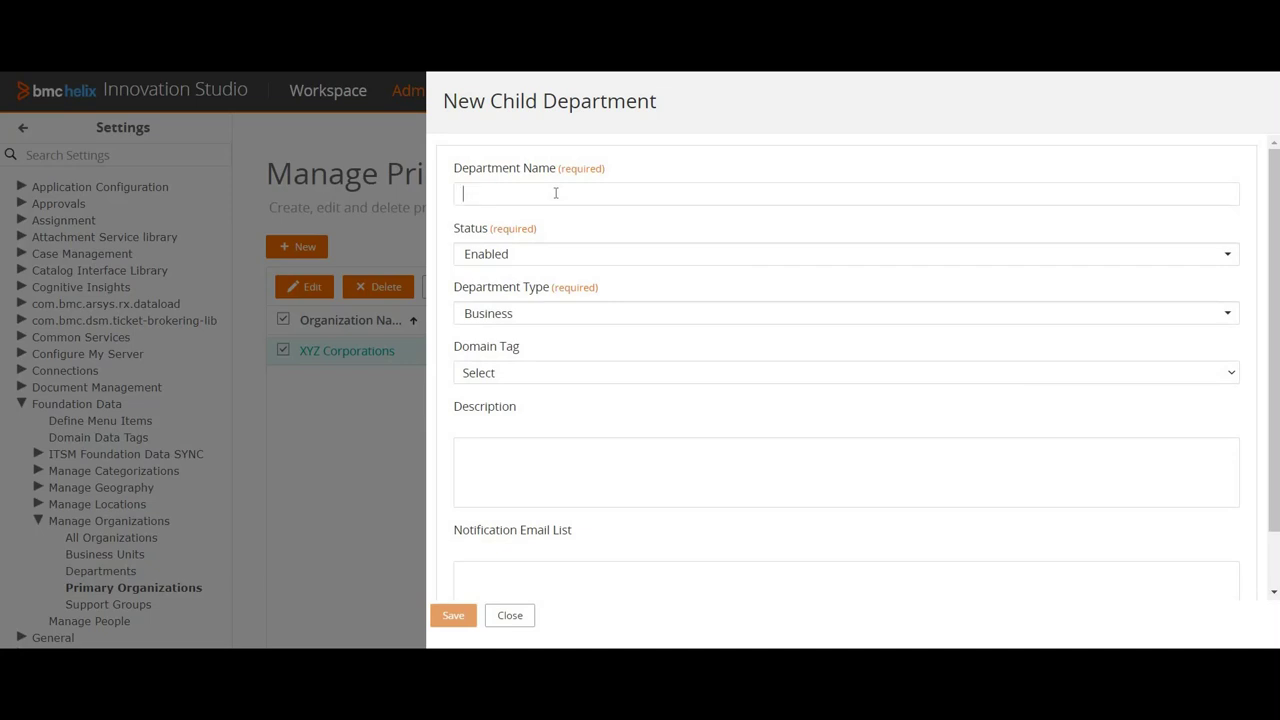
# Step: Name the child department IT Support, set its type to Support, and save it
pyautogui.write('IT Support')
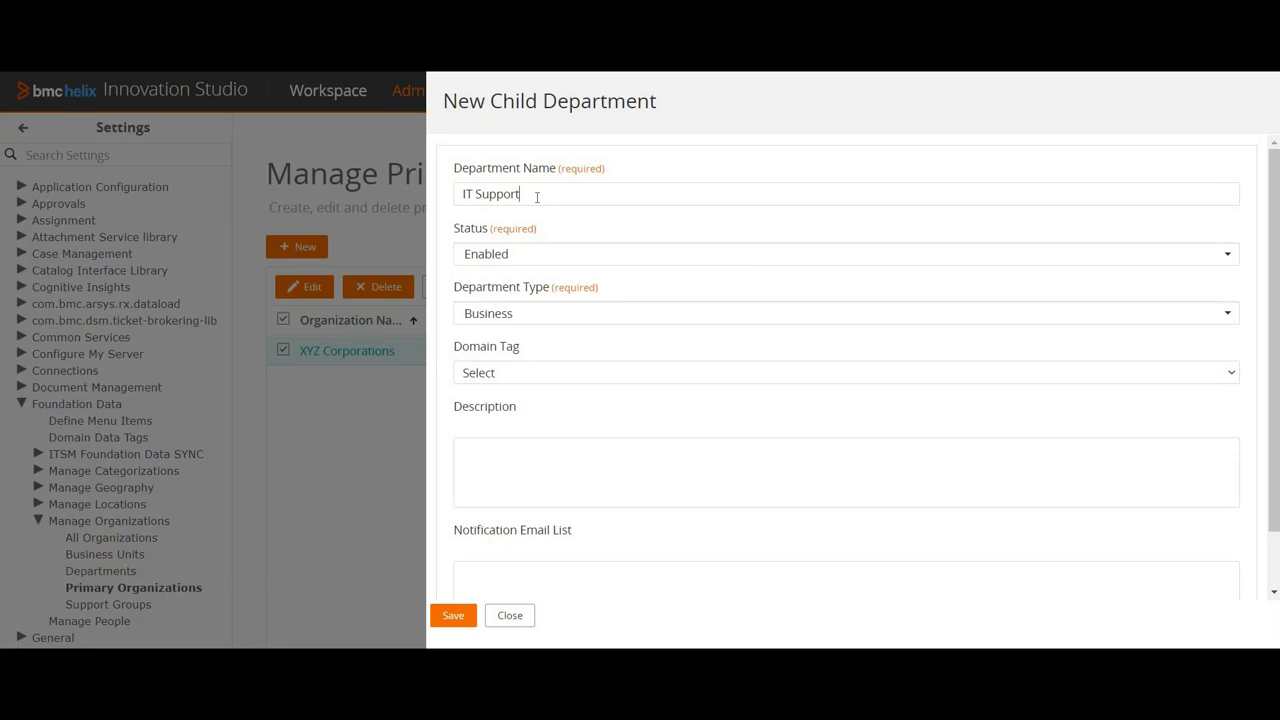
pyautogui.tripleClick(612, 201)
pyautogui.click(584, 198)
pyautogui.click(560, 311)
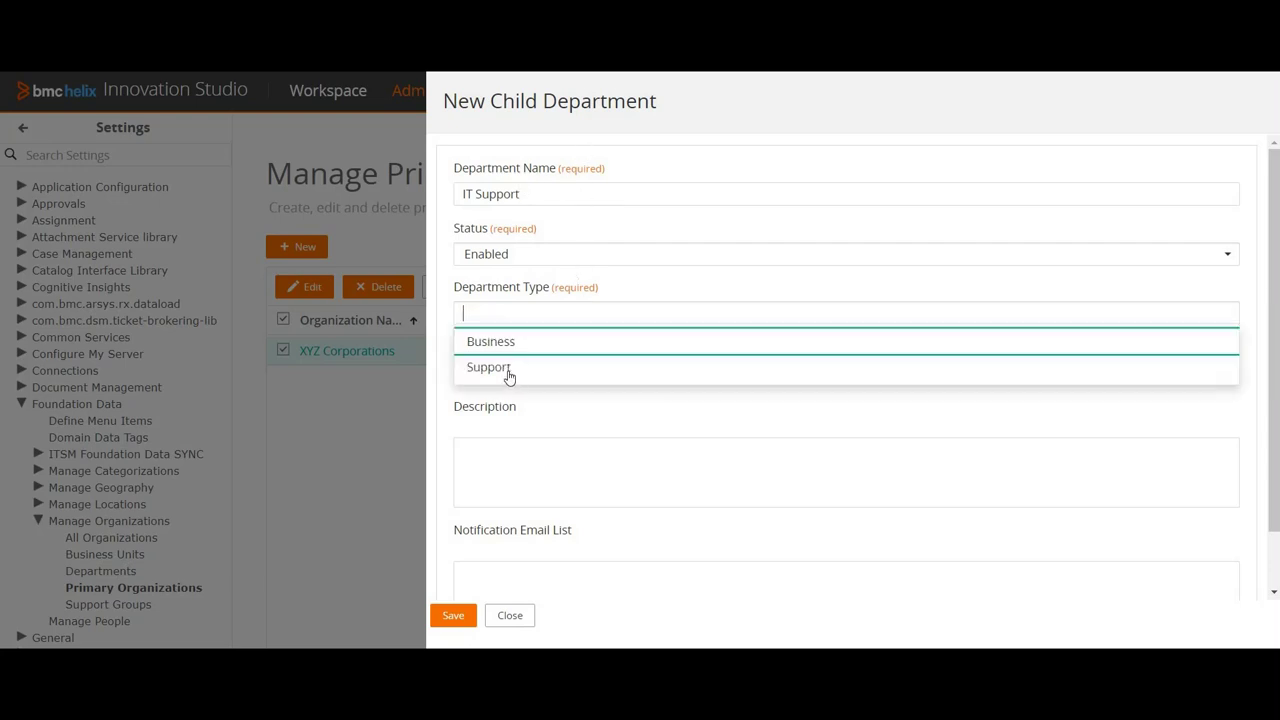
pyautogui.click(509, 370)
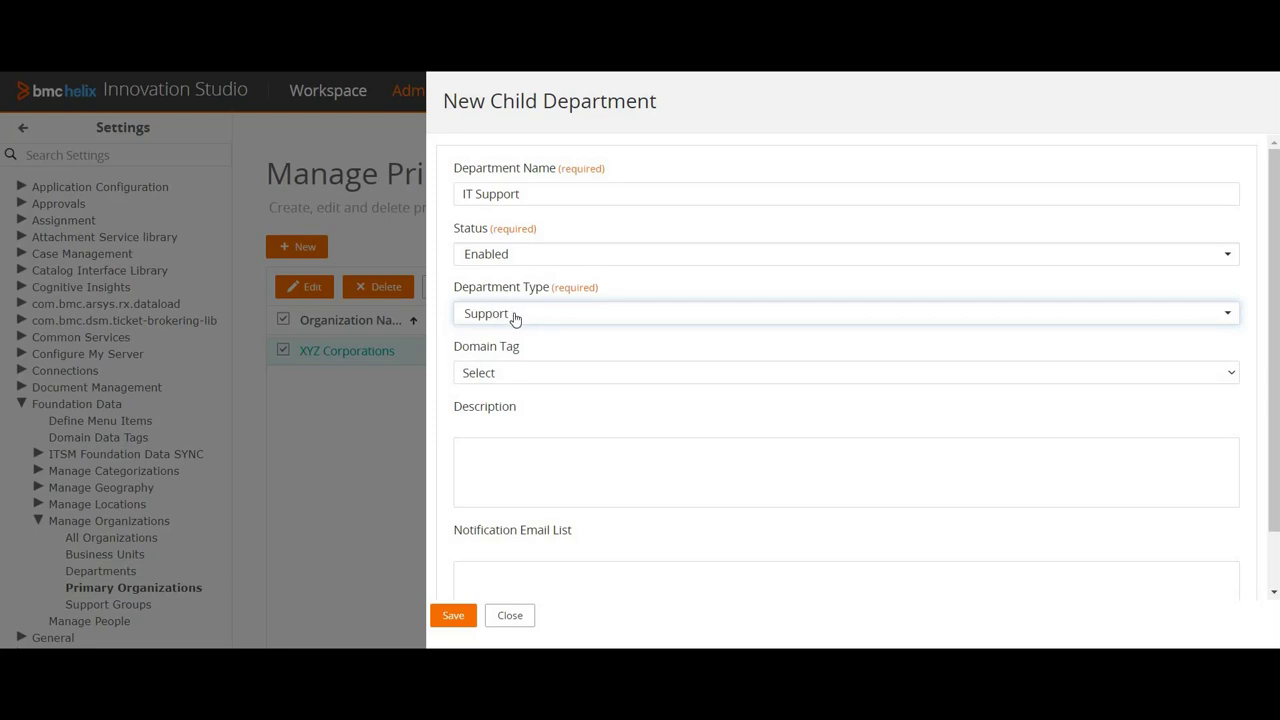
pyautogui.press('Down')
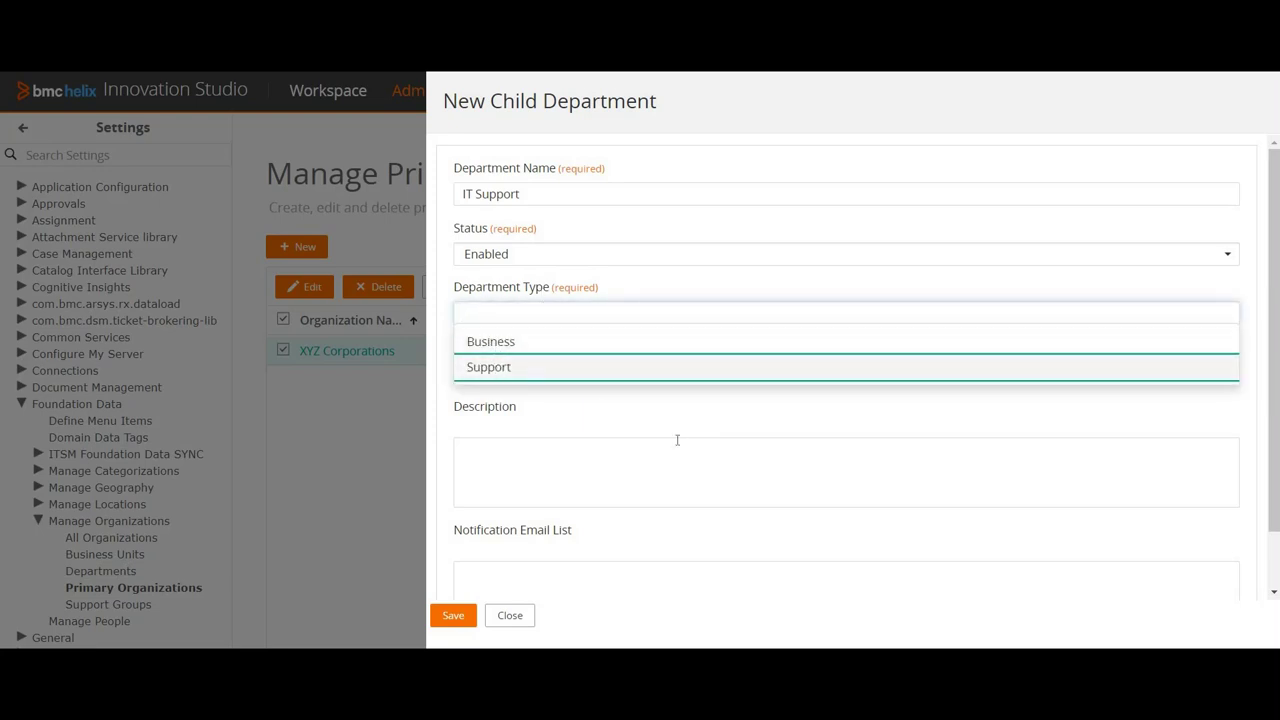
pyautogui.press('Escape')
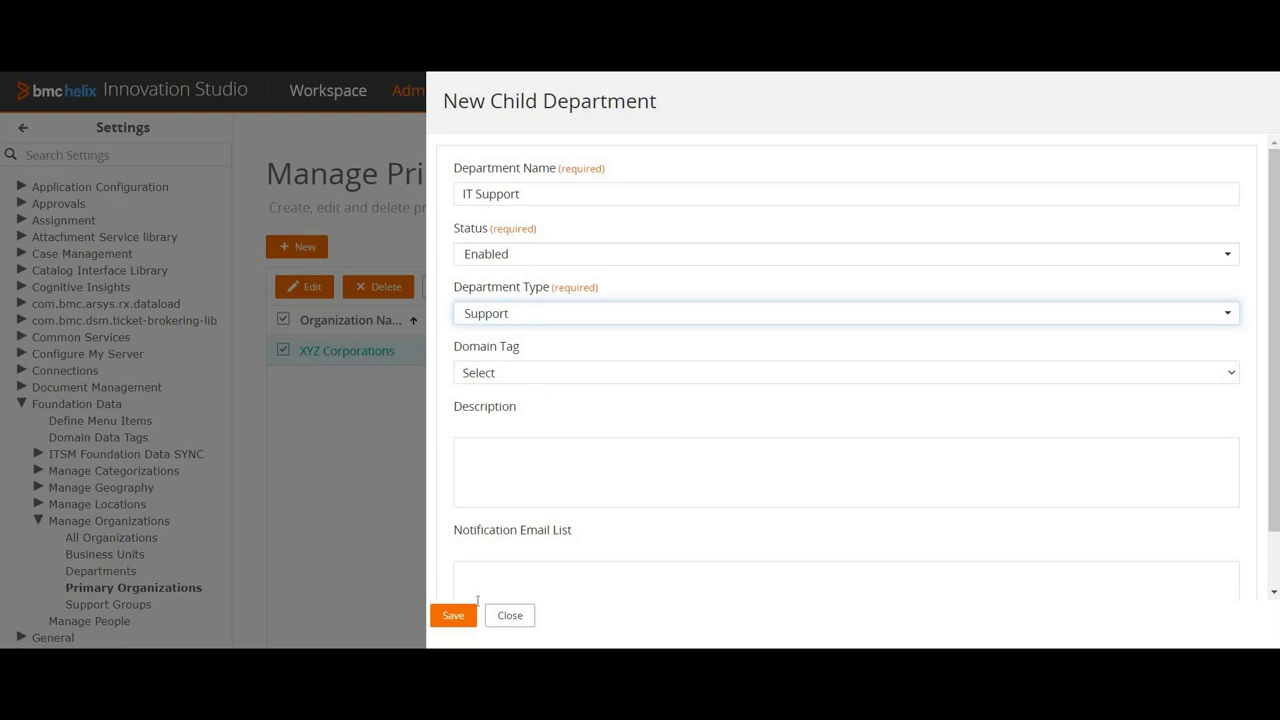
pyautogui.click(450, 615)
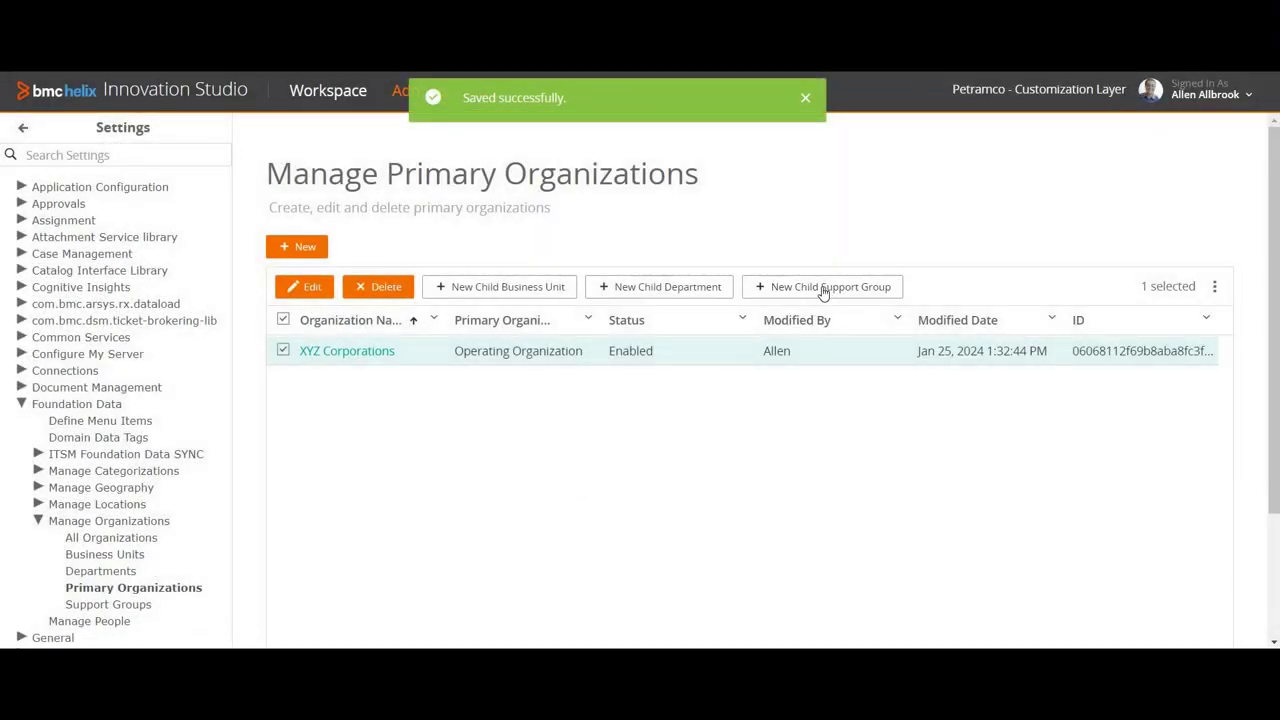
# Step: Create a support group named Service Desk with type Service Desk, replacing the mistyped name, and save it
pyautogui.click(823, 289)
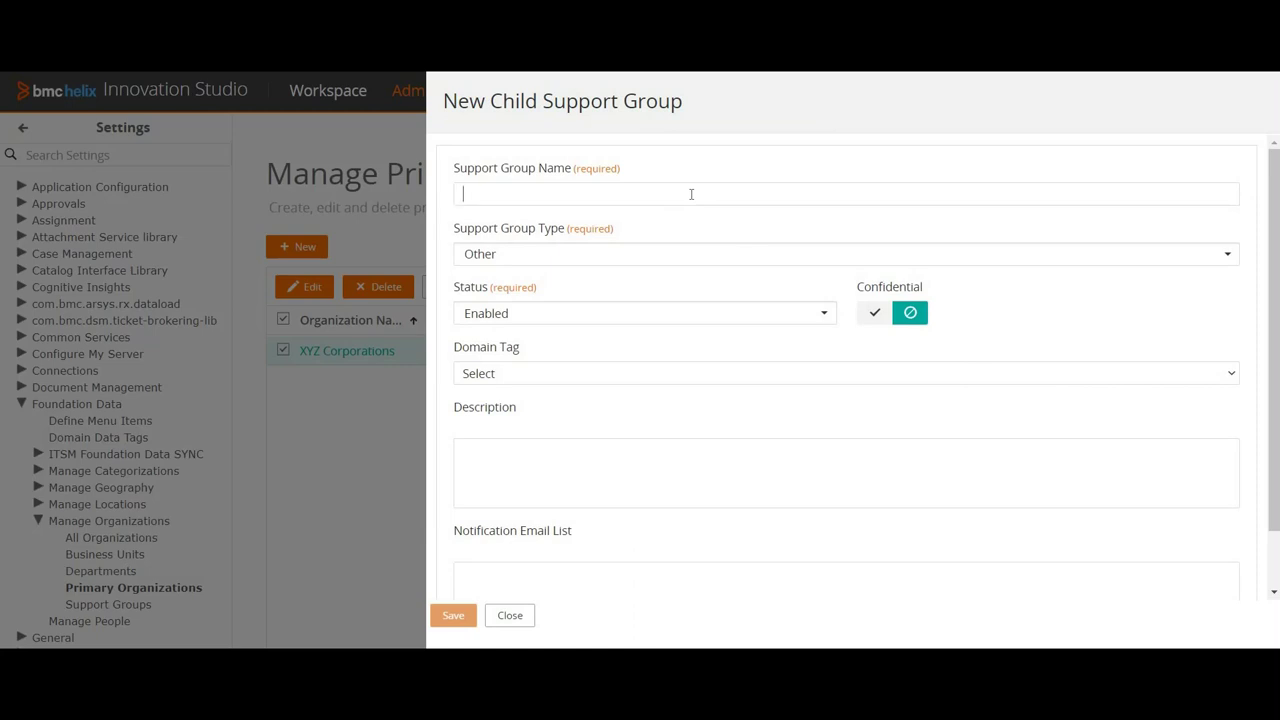
pyautogui.write('IT Support Grou')
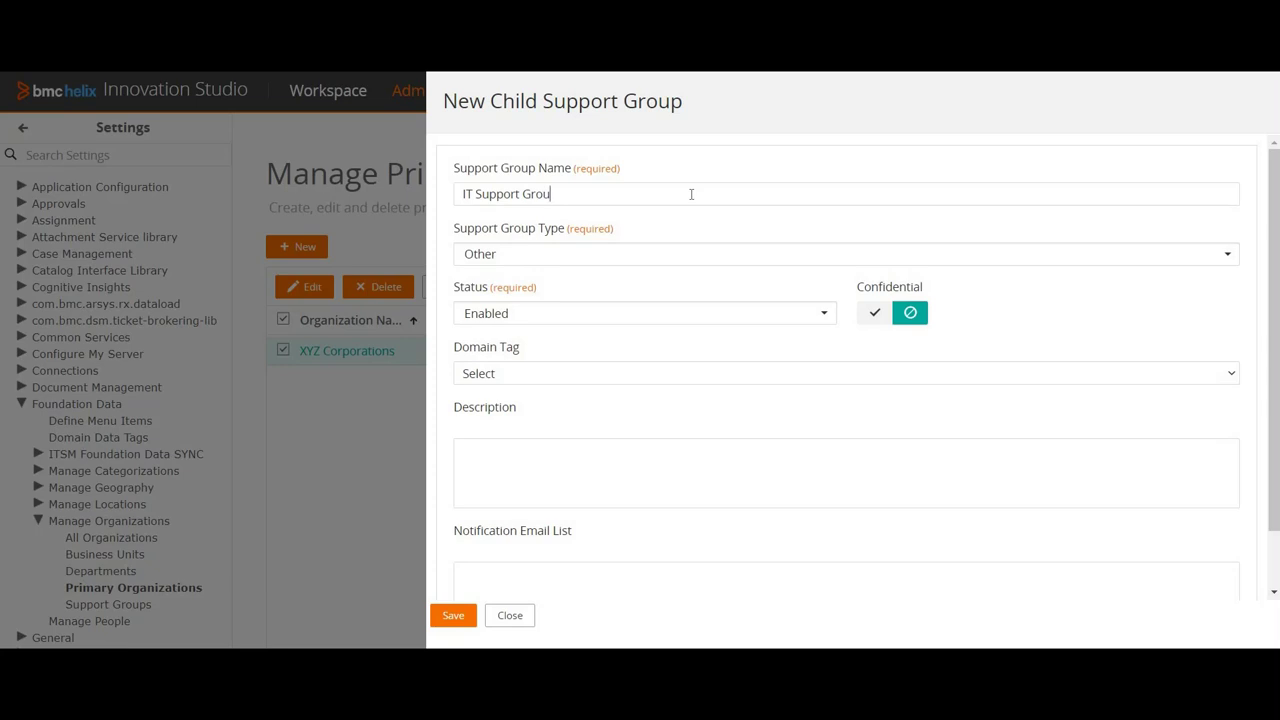
pyautogui.press('BackSpace')
pyautogui.press('BackSpace')
pyautogui.press('BackSpace')
pyautogui.press('BackSpace')
pyautogui.press('BackSpace')
pyautogui.press('BackSpace')
pyautogui.press('BackSpace')
pyautogui.press('BackSpace')
pyautogui.press('BackSpace')
pyautogui.press('BackSpace')
pyautogui.write('Service')
pyautogui.click(666, 253)
pyautogui.press('Return')
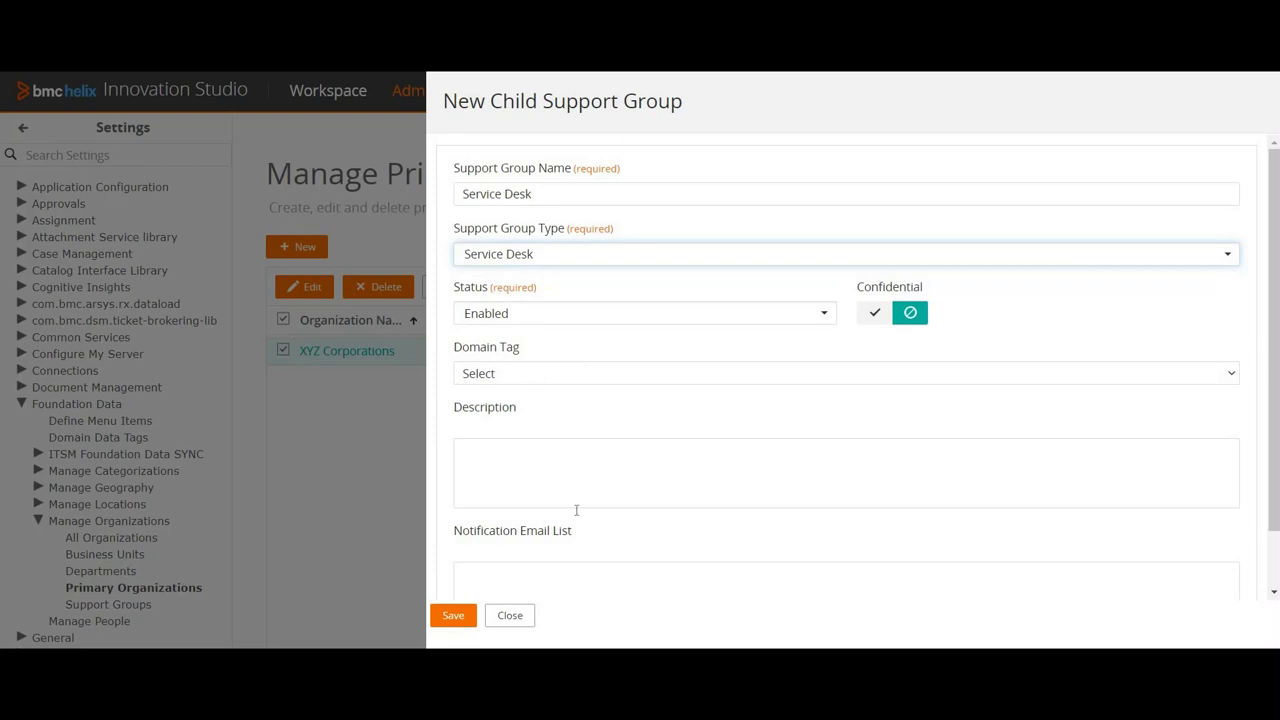
pyautogui.click(452, 615)
pyautogui.scroll(-1, 549, 471)
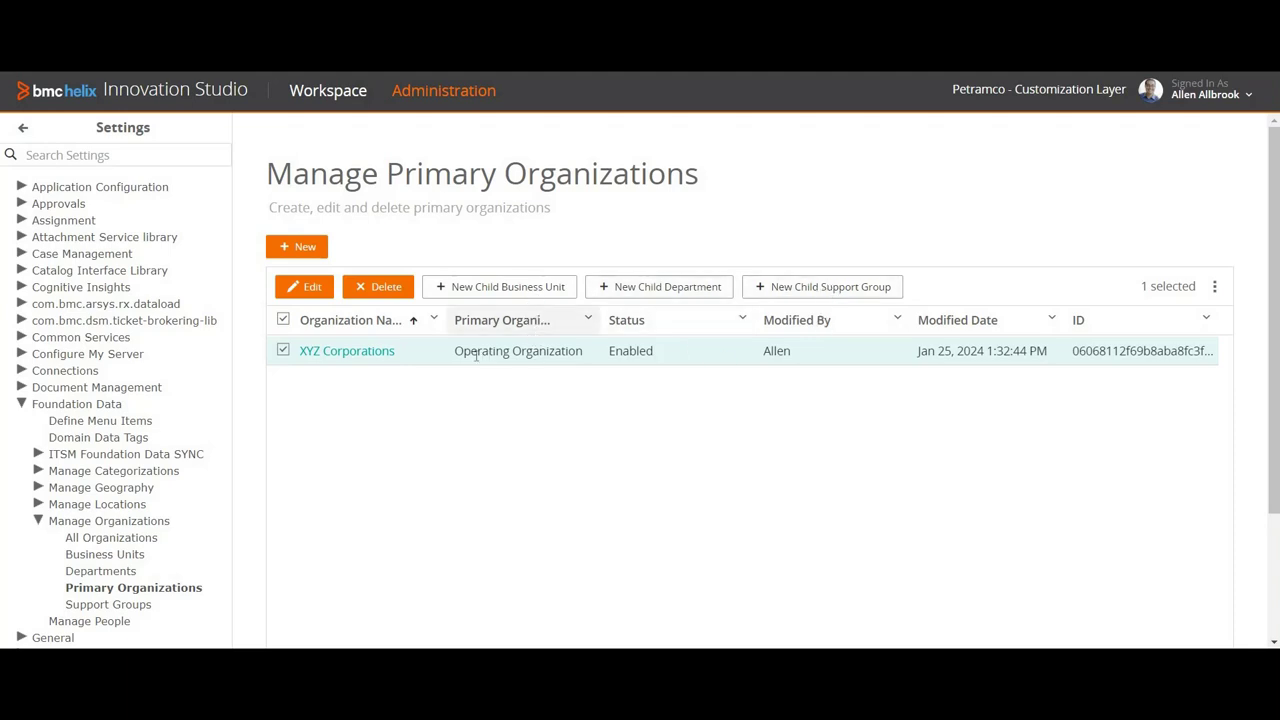
# Step: Open XYZ Corporations for editing, dismiss People Associations unchanged, and view its Categories
pyautogui.click(313, 288)
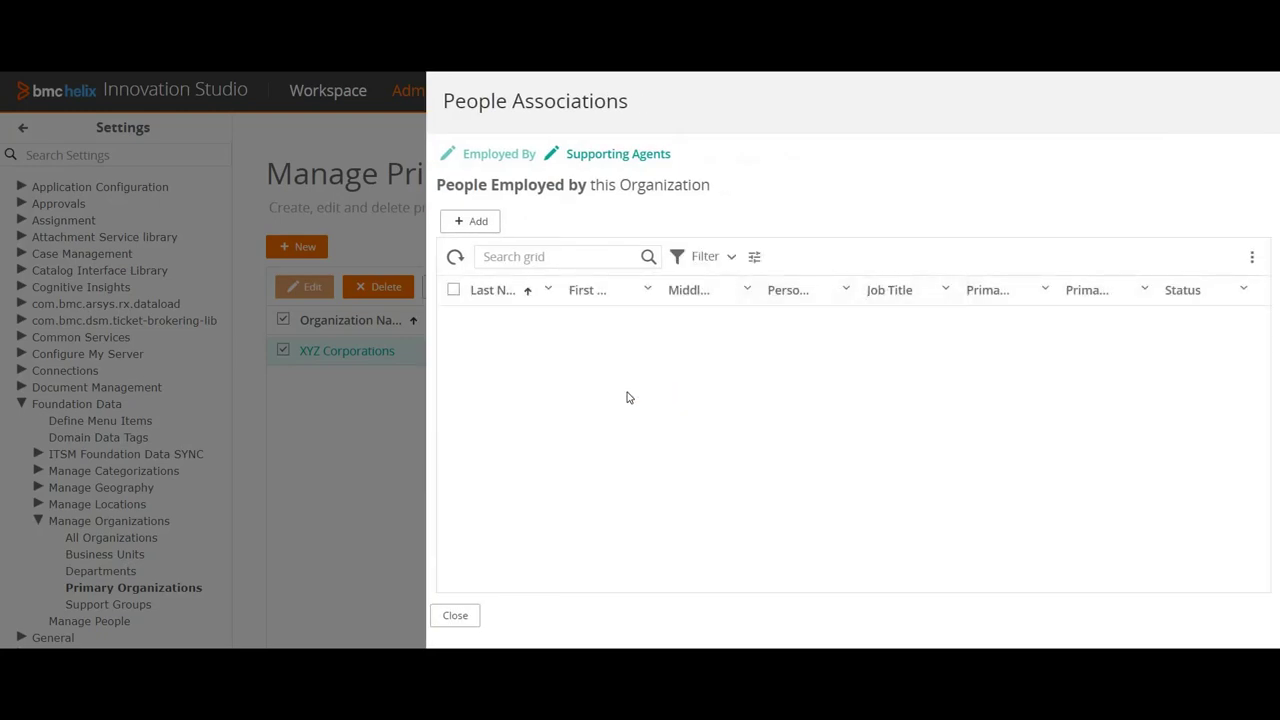
pyautogui.click(465, 619)
pyautogui.click(699, 190)
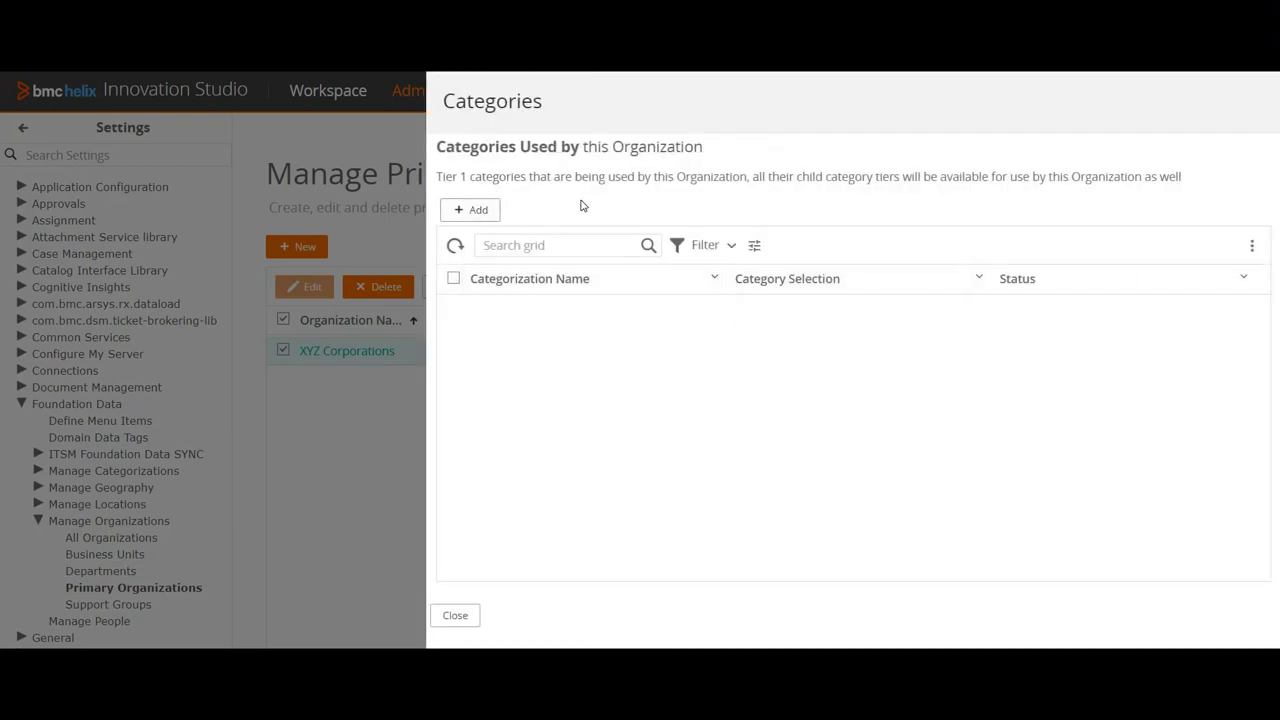
# Step: Browse the available categories without adding any, close Categories, and bring up the empty Associated Sites
pyautogui.click(474, 213)
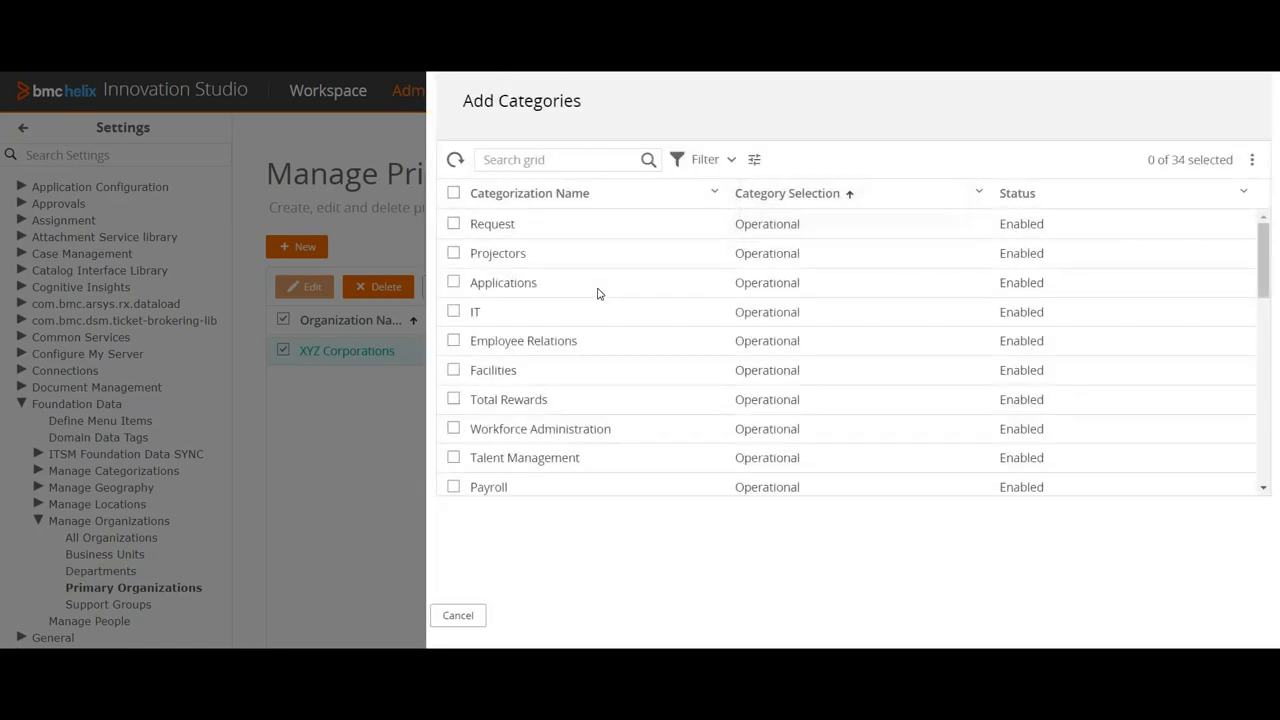
pyautogui.scroll(-7, 602, 297)
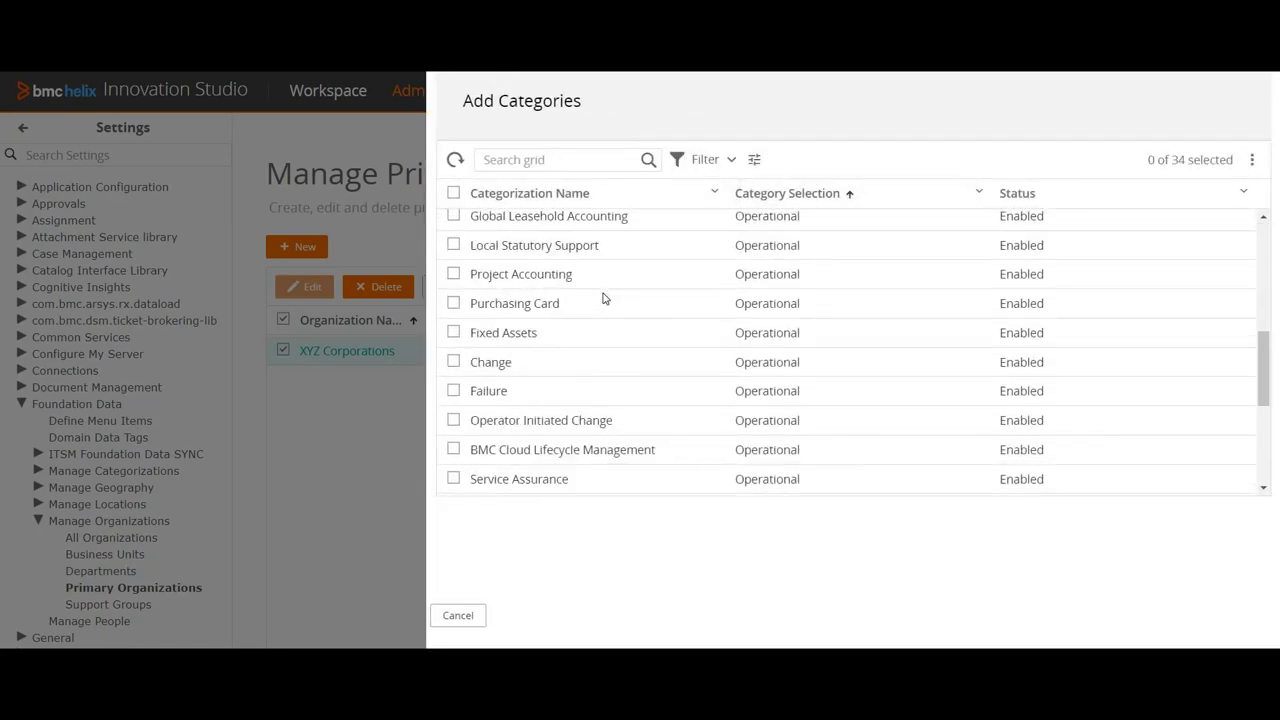
pyautogui.scroll(3, 606, 314)
pyautogui.scroll(-3, 606, 314)
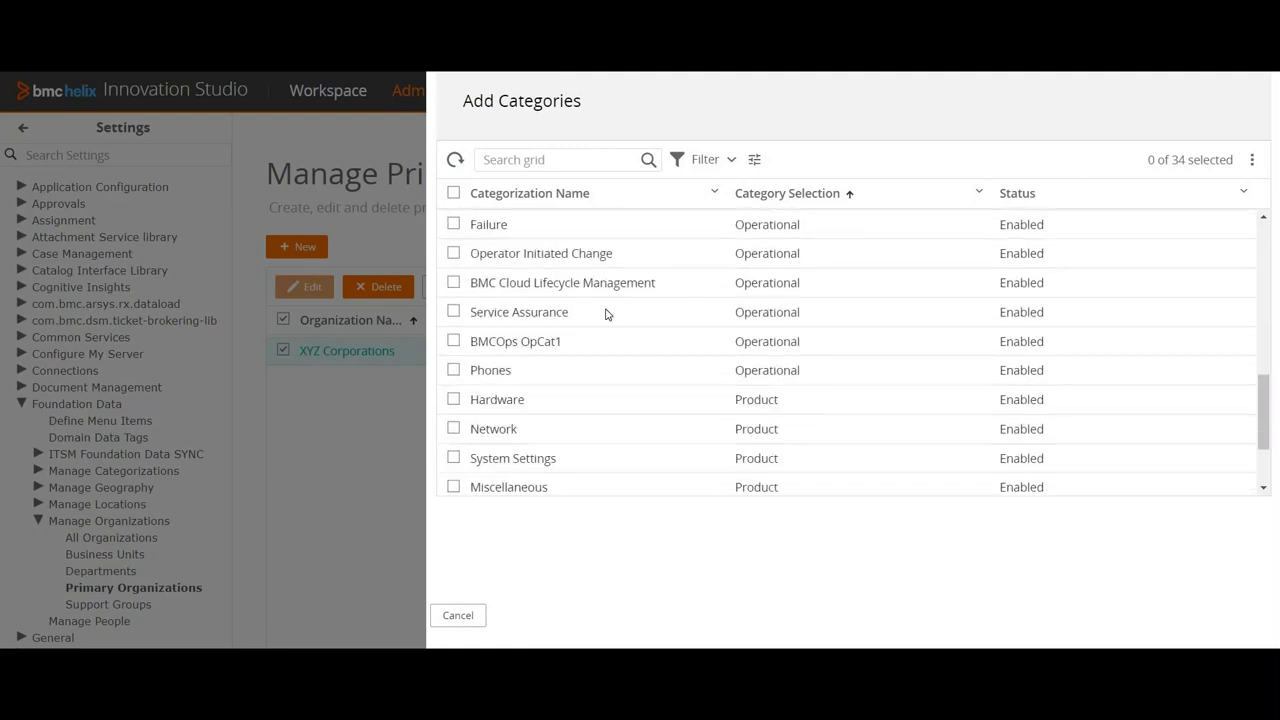
pyautogui.scroll(4, 511, 251)
pyautogui.scroll(3, 511, 251)
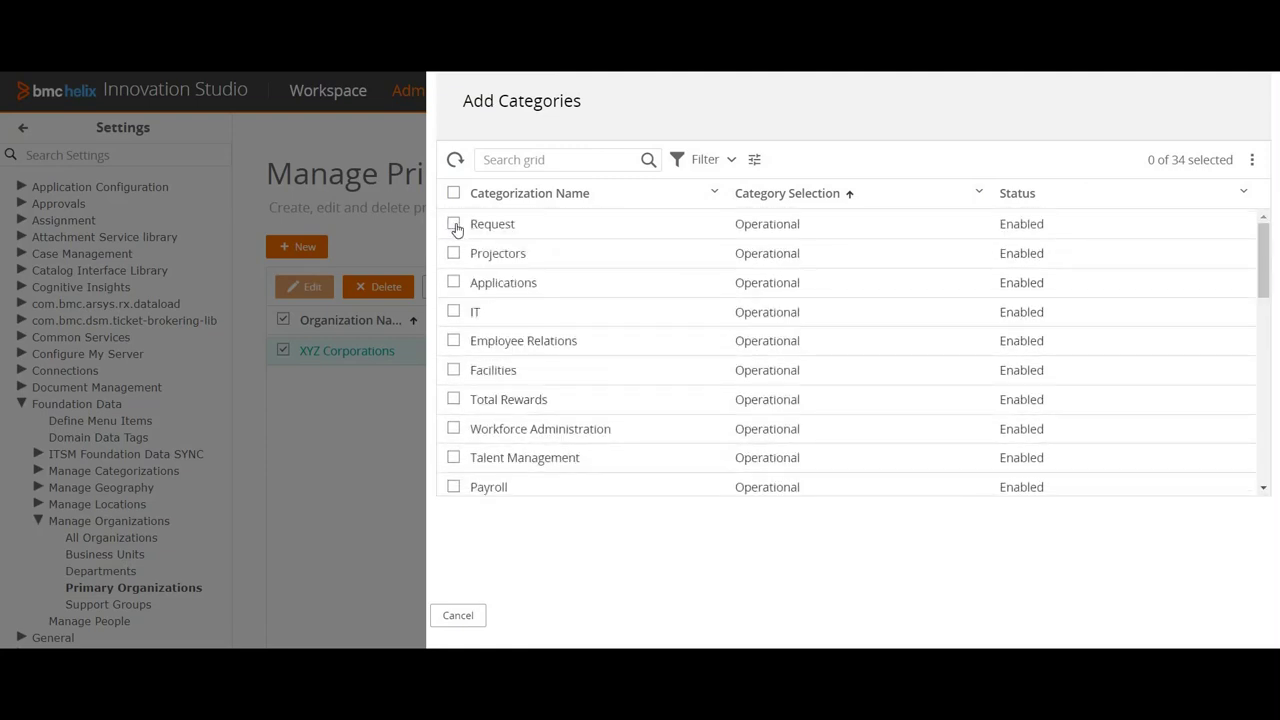
pyautogui.click(478, 617)
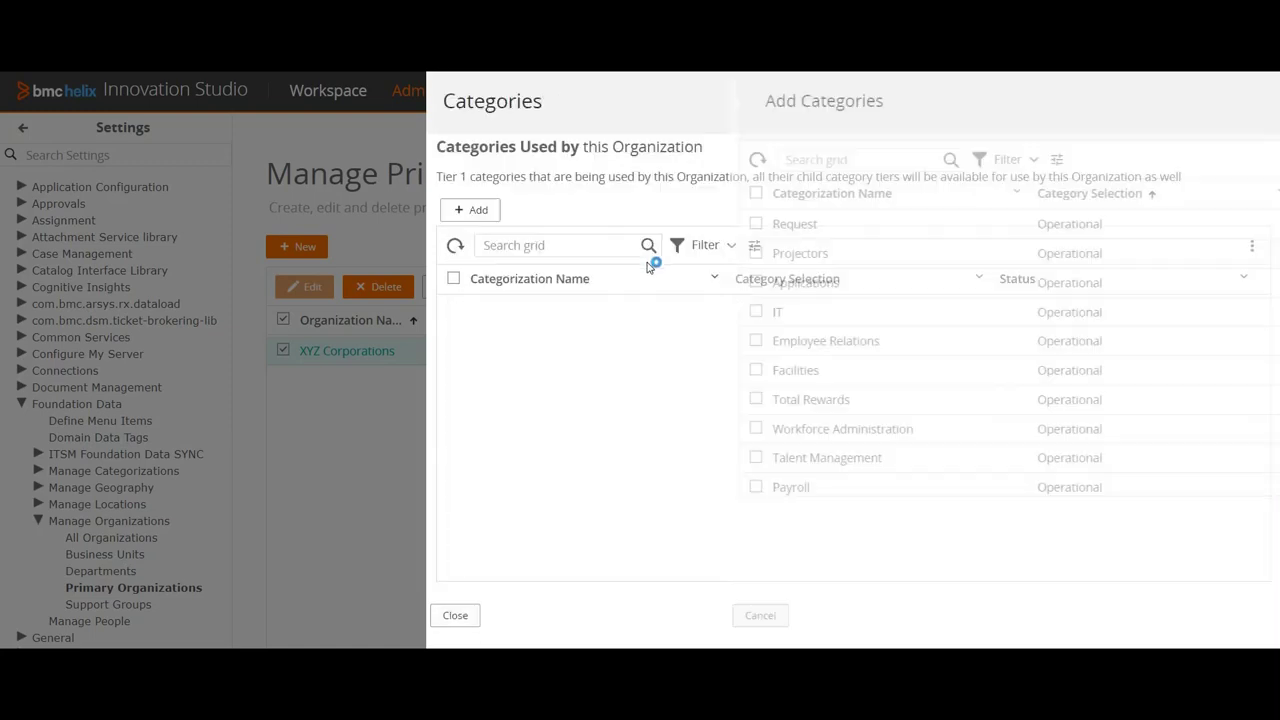
pyautogui.click(476, 615)
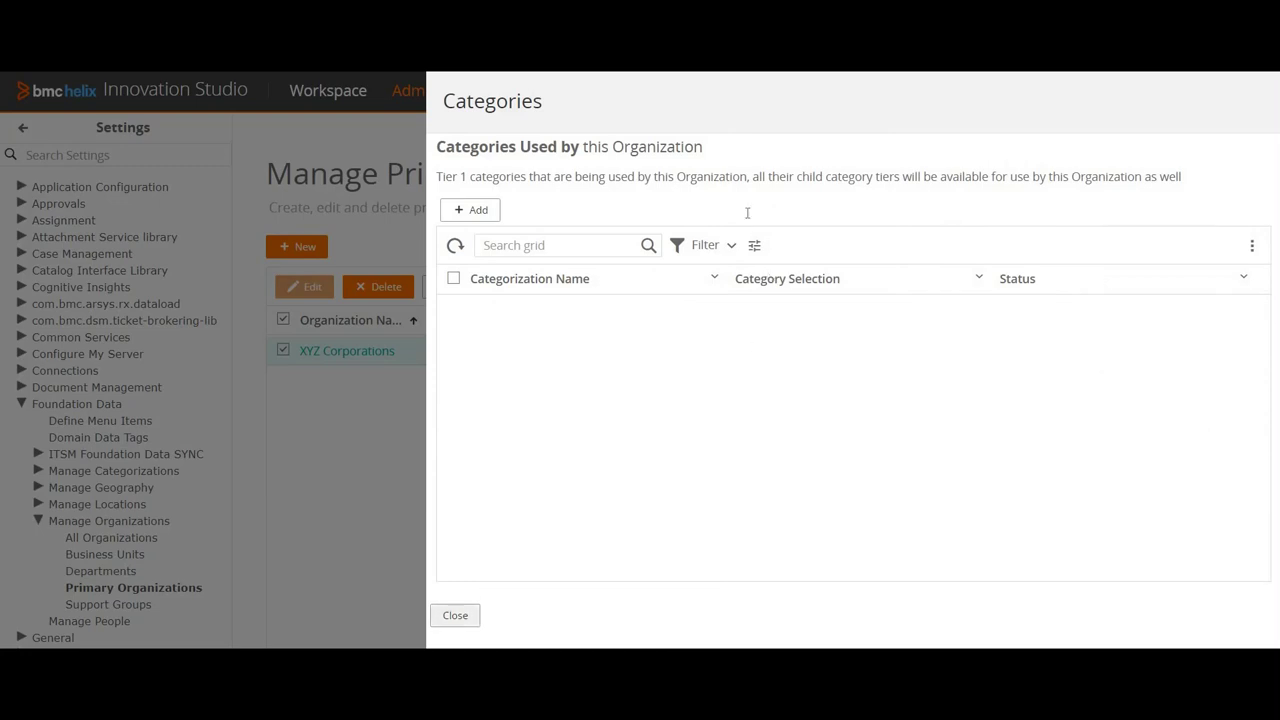
pyautogui.click(775, 185)
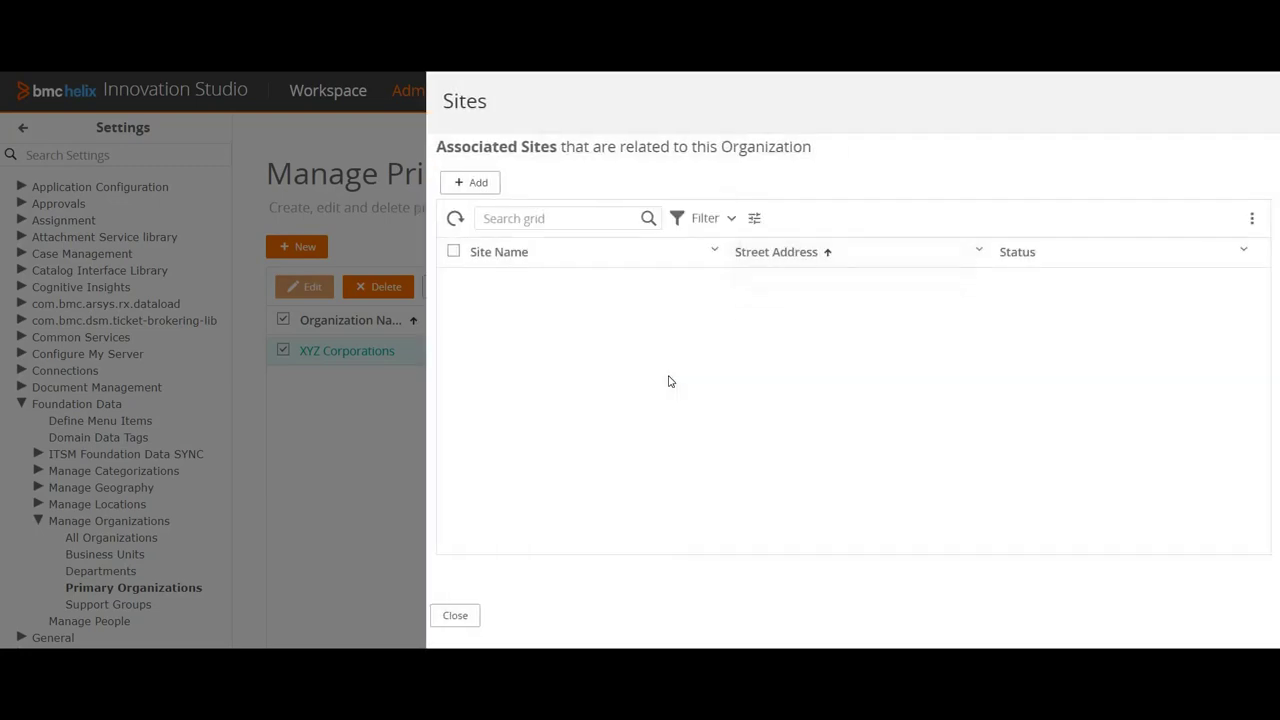
# Step: Dismiss the Add Sites picker and cancel Add External Organizations, leaving both lists empty
pyautogui.click(478, 182)
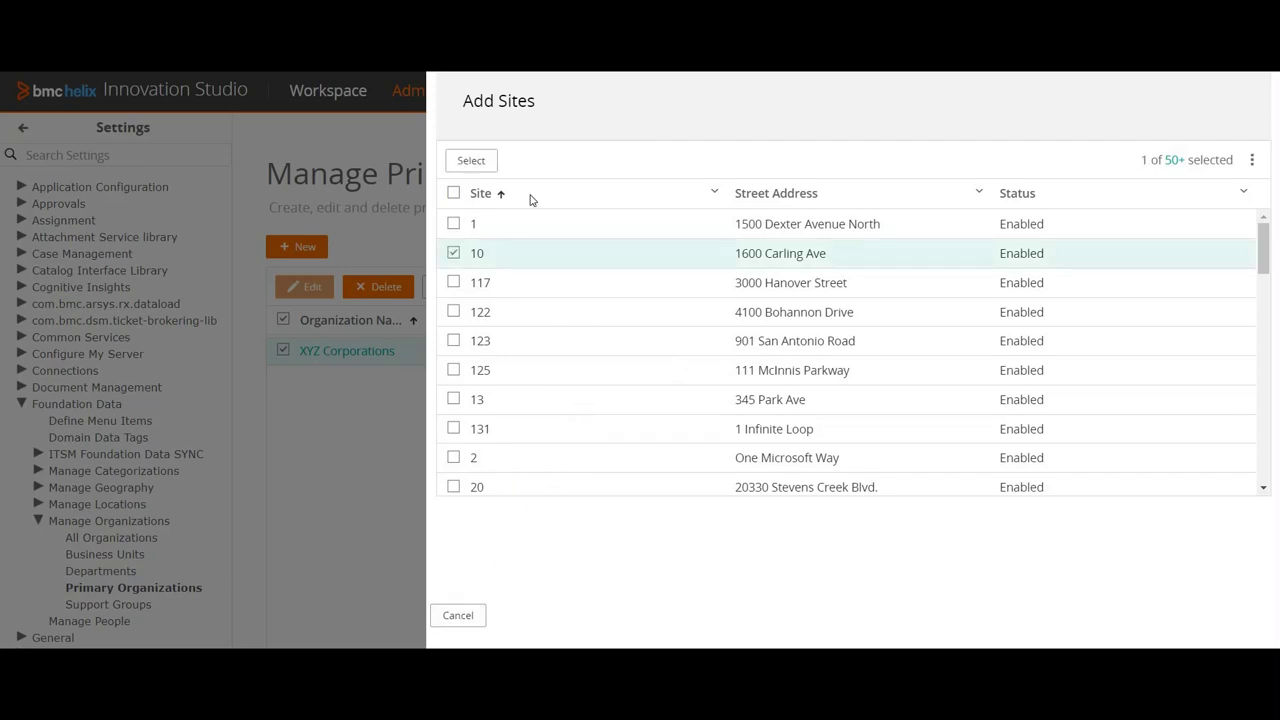
pyautogui.click(471, 160)
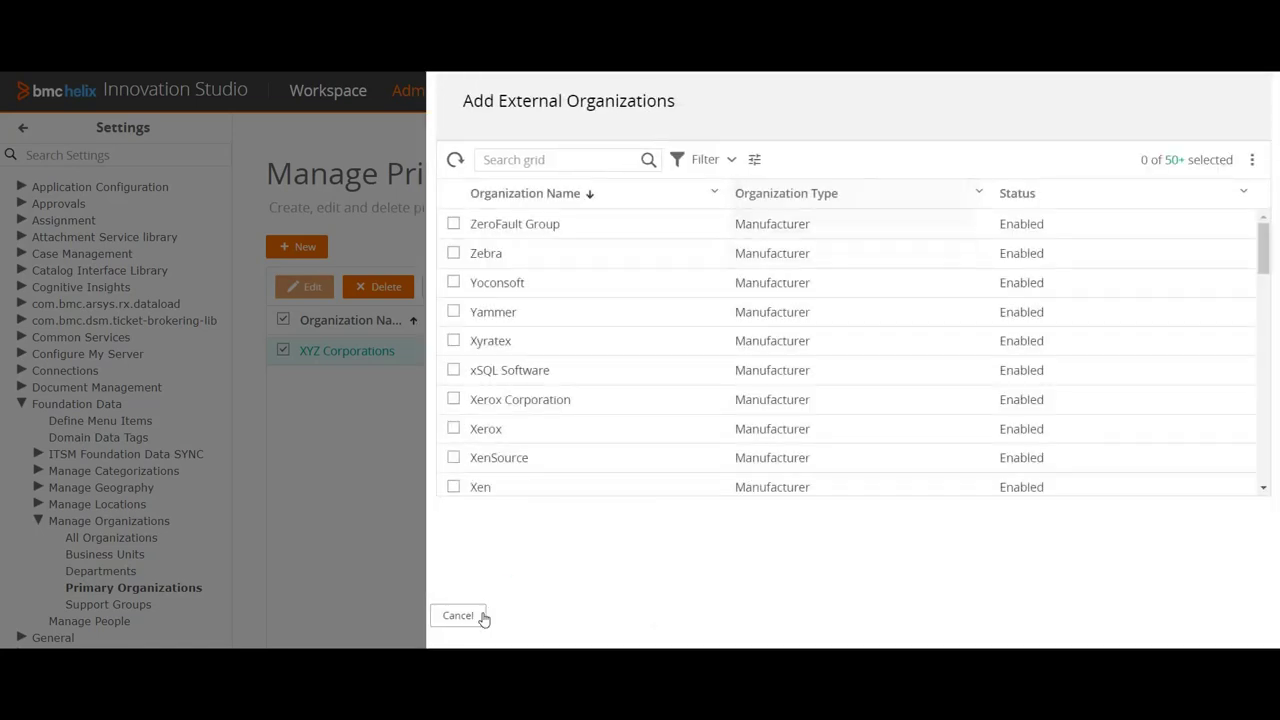
pyautogui.click(467, 620)
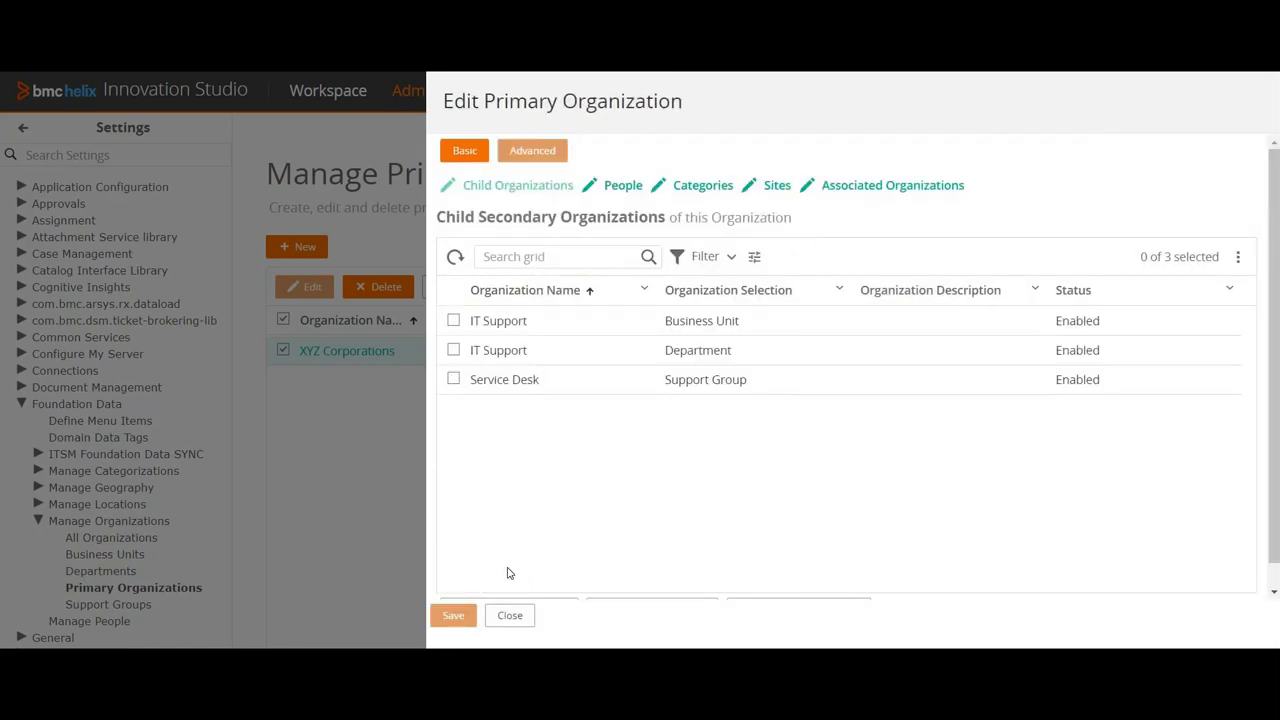
# Step: Reopen XYZ Corporations, confirm its Advanced details and People Associations show no employees, then close the editor
pyautogui.click(508, 617)
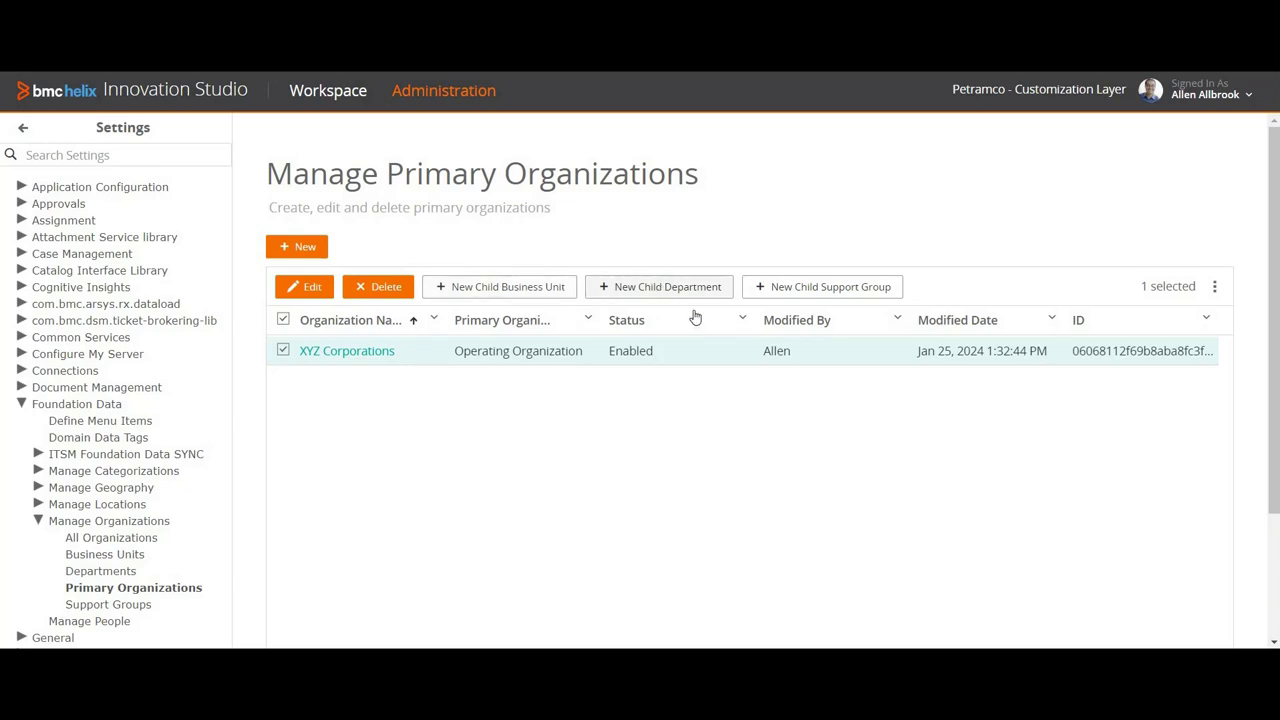
pyautogui.click(302, 289)
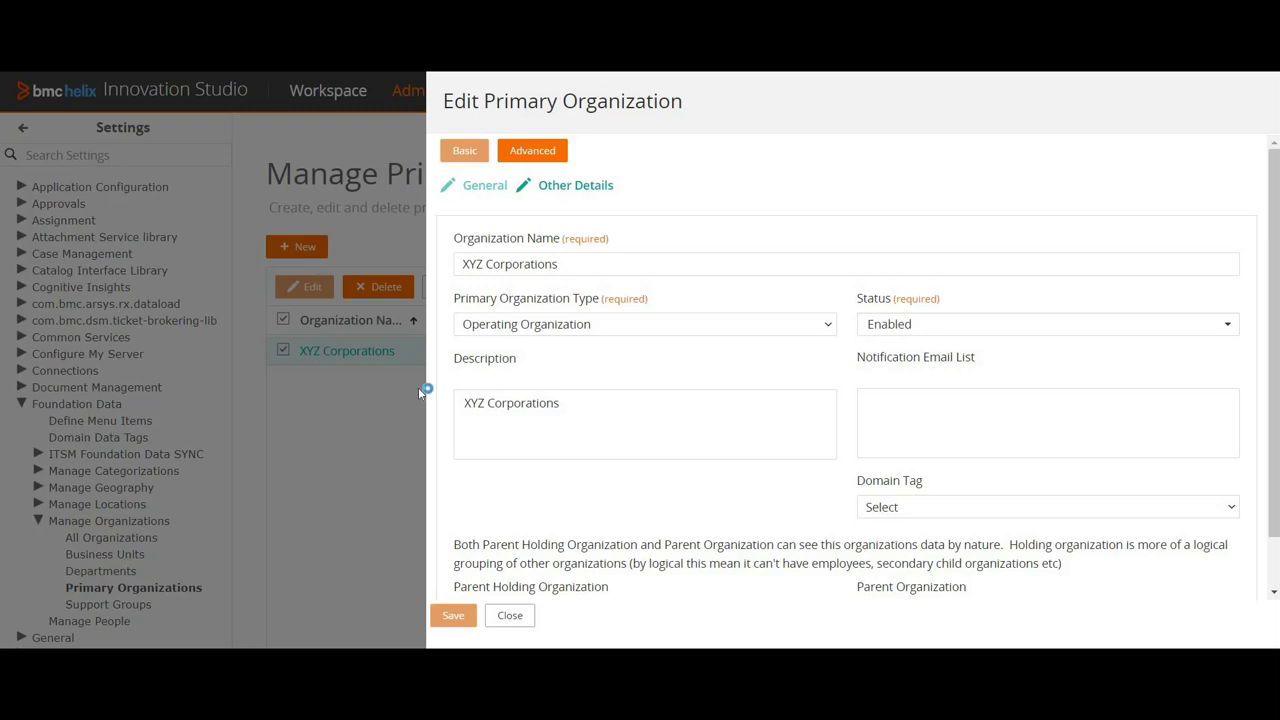
pyautogui.click(532, 151)
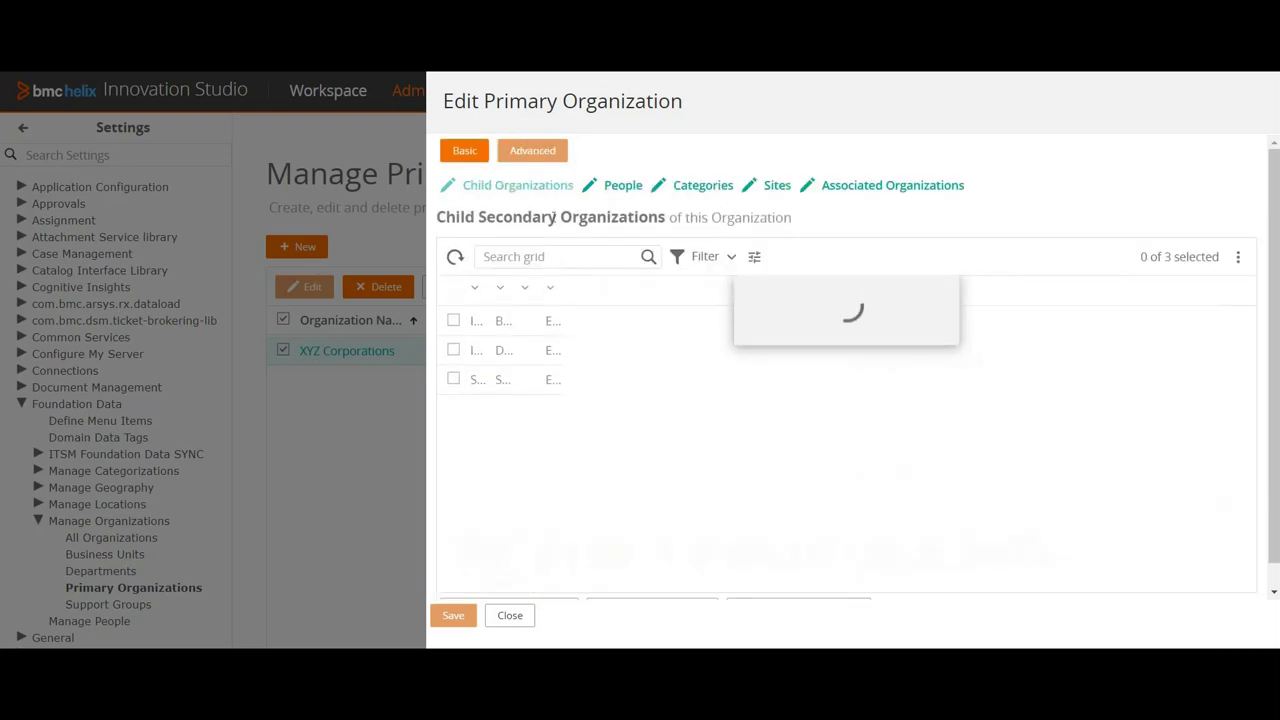
pyautogui.click(609, 190)
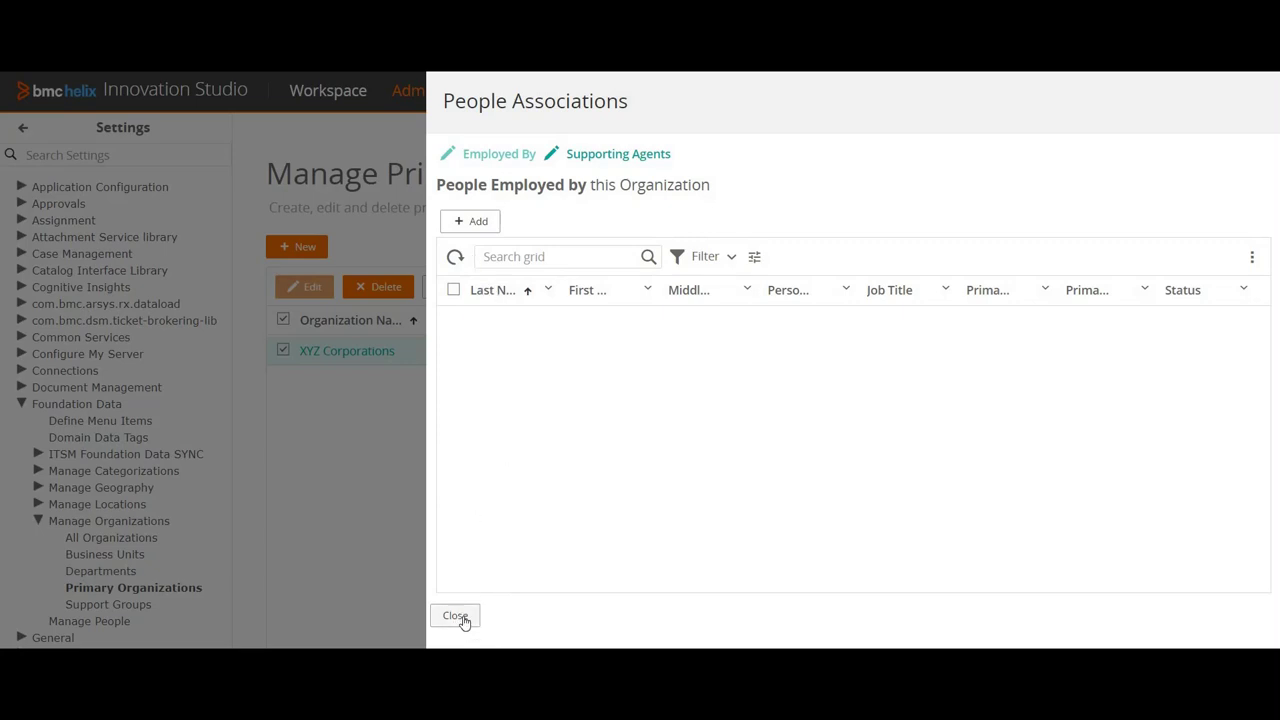
pyautogui.click(463, 620)
pyautogui.click(510, 615)
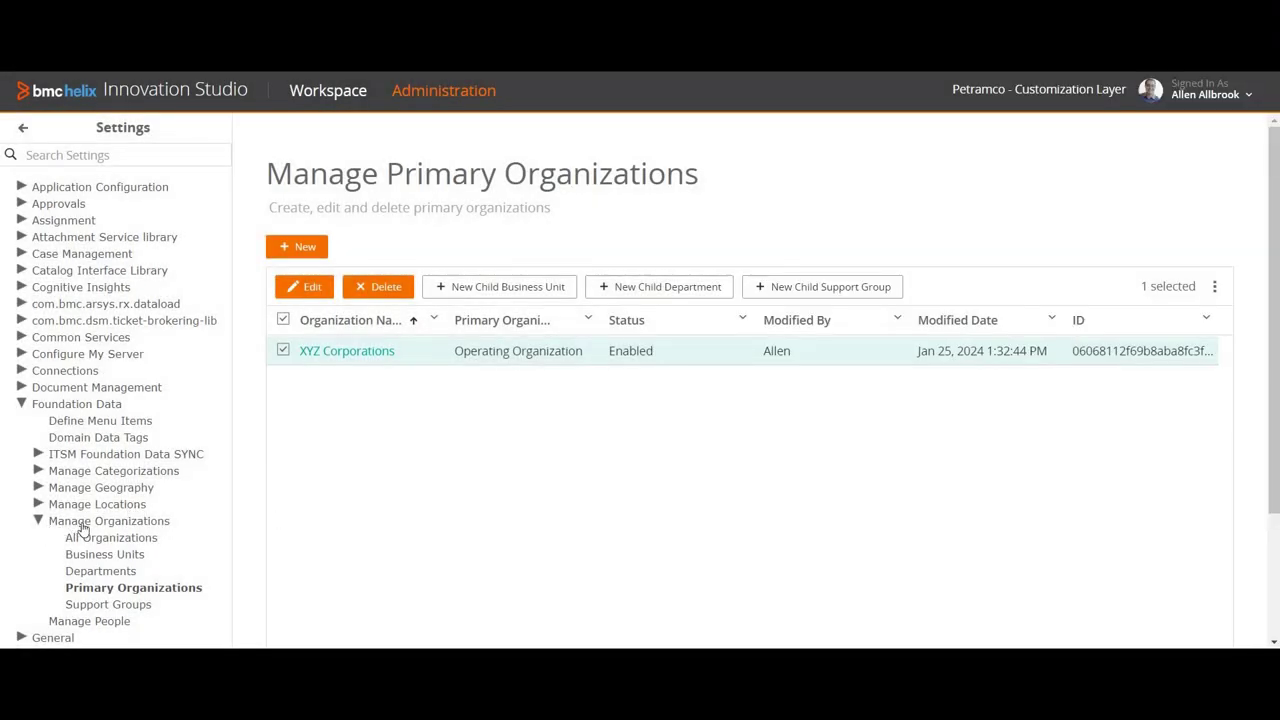
# Step: Go to the people list, start a new person record, and enter the person's last name
pyautogui.scroll(-3, 83, 530)
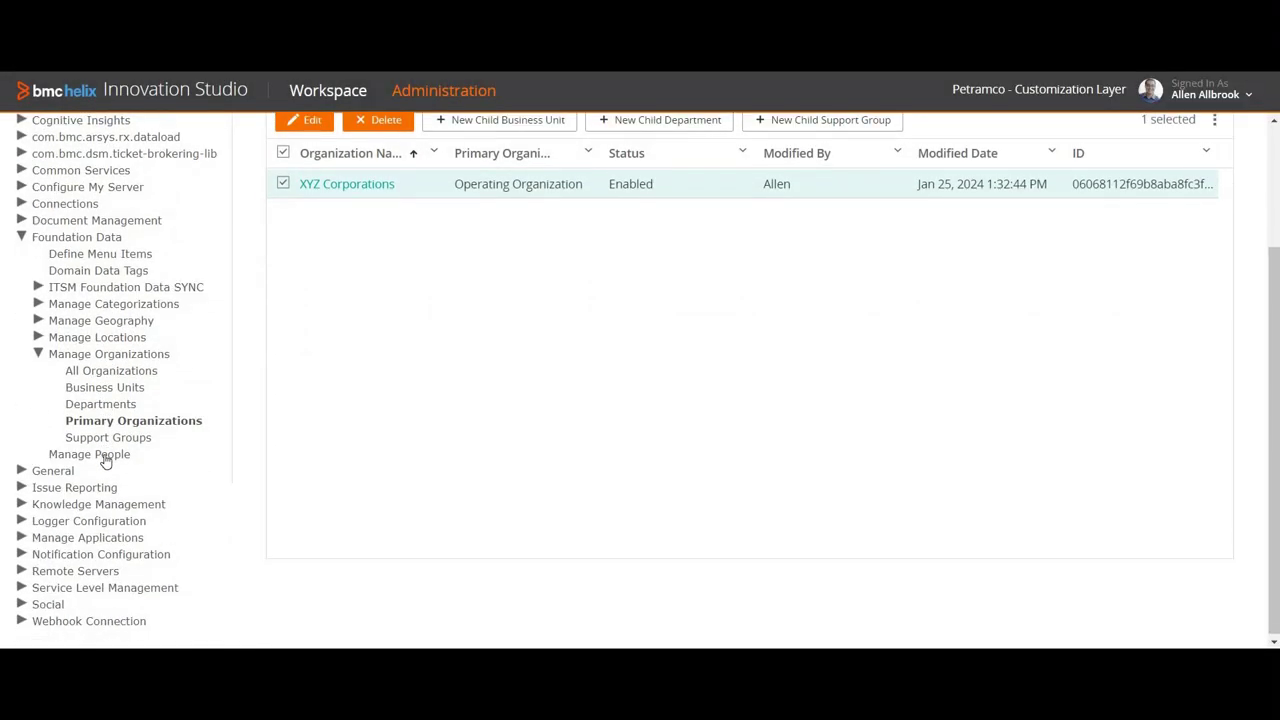
pyautogui.click(105, 458)
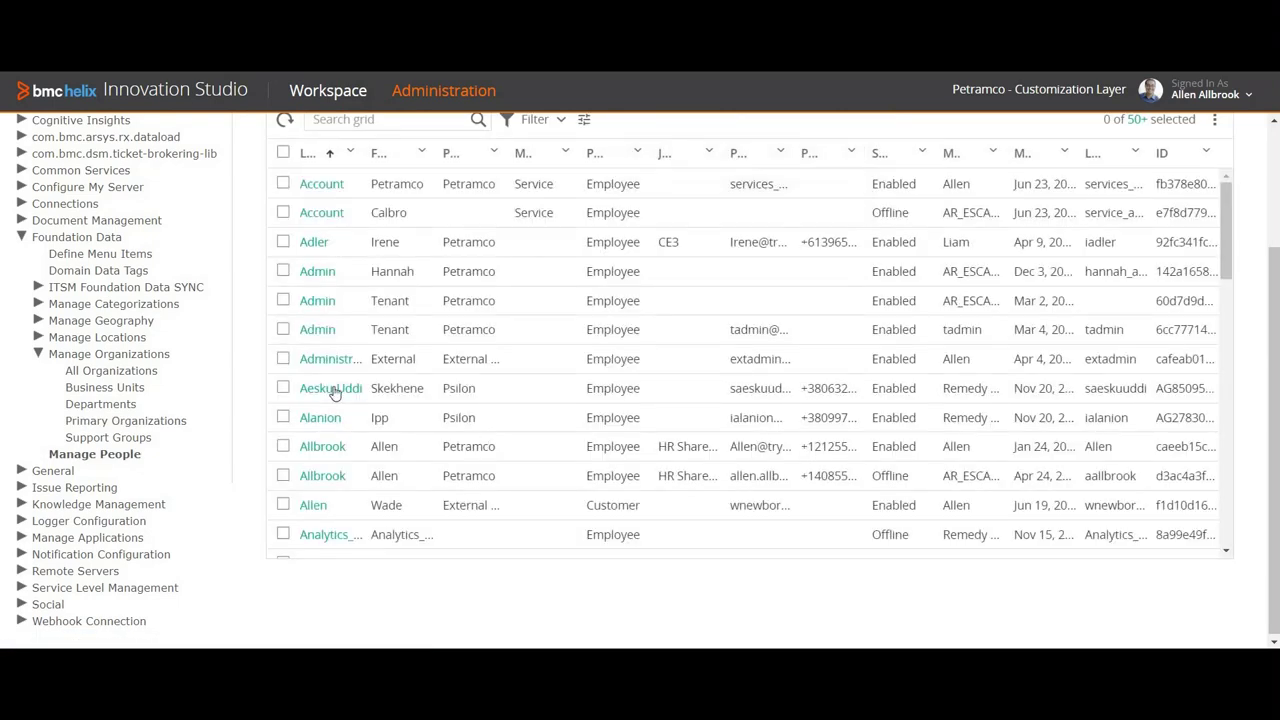
pyautogui.scroll(3, 296, 268)
pyautogui.click(297, 250)
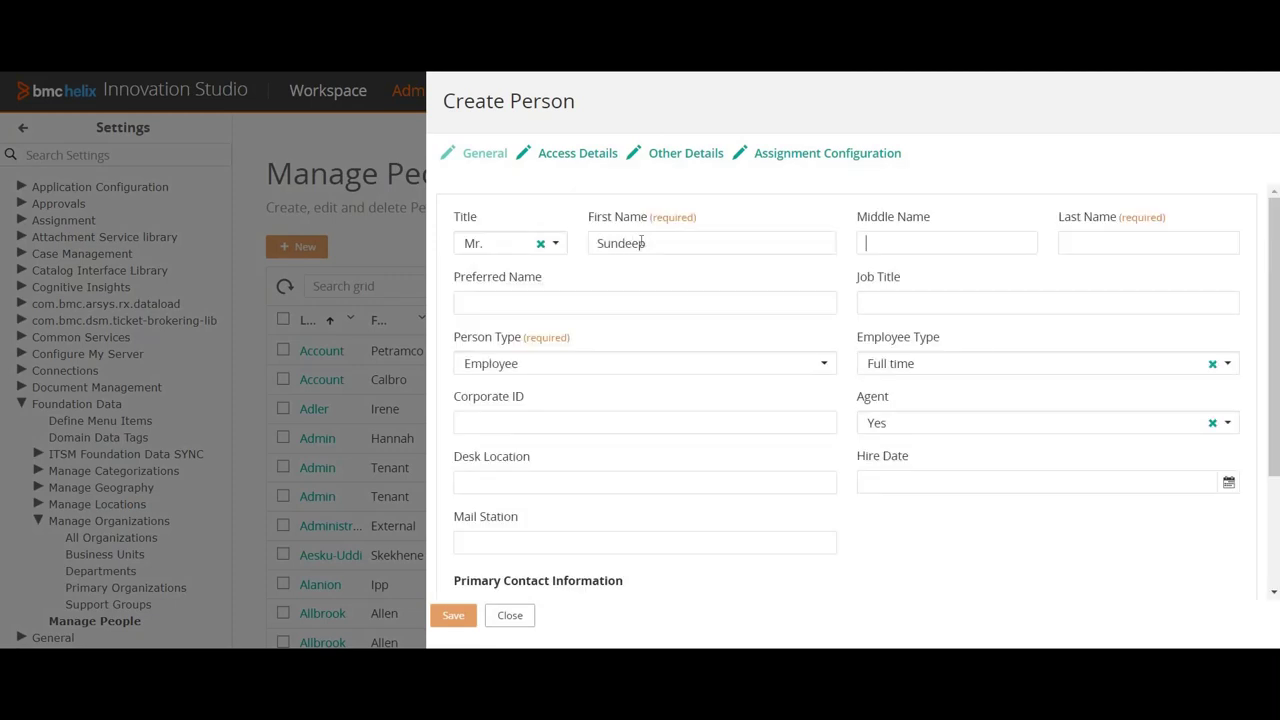
pyautogui.write('Ku')
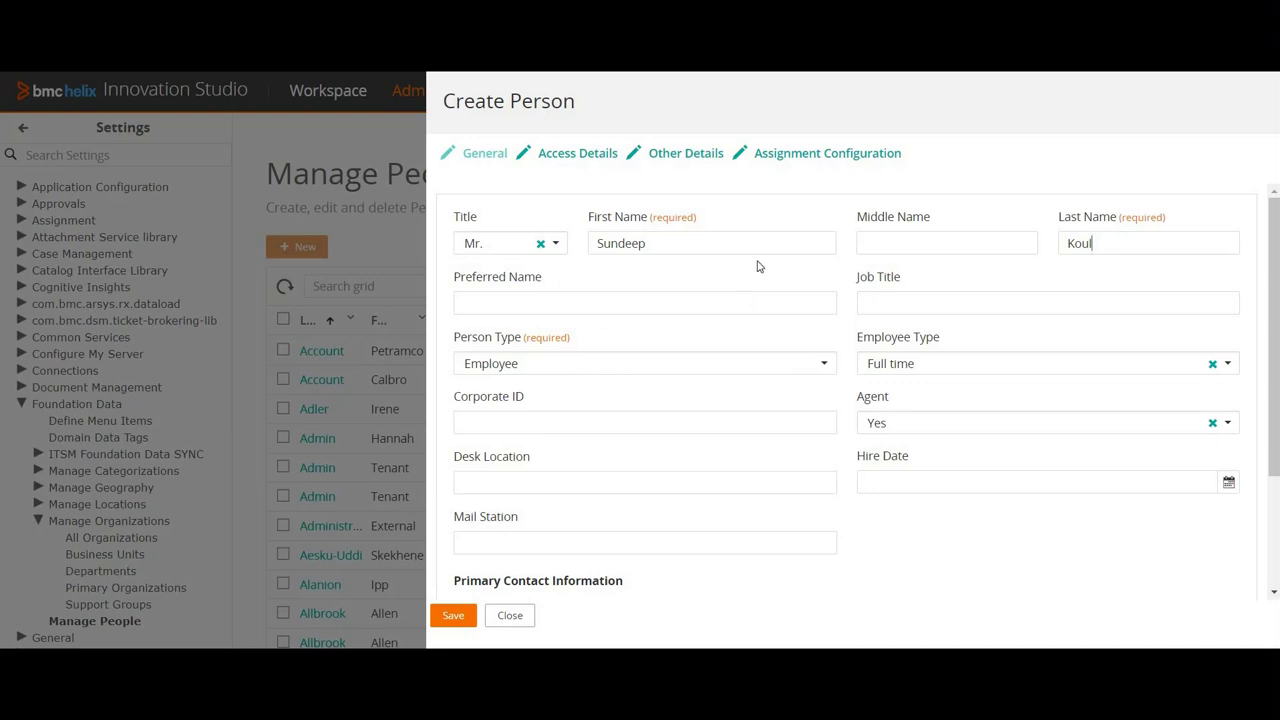
# Step: Enter the person's email address and set its Email Type to Business
pyautogui.scroll(-3, 701, 430)
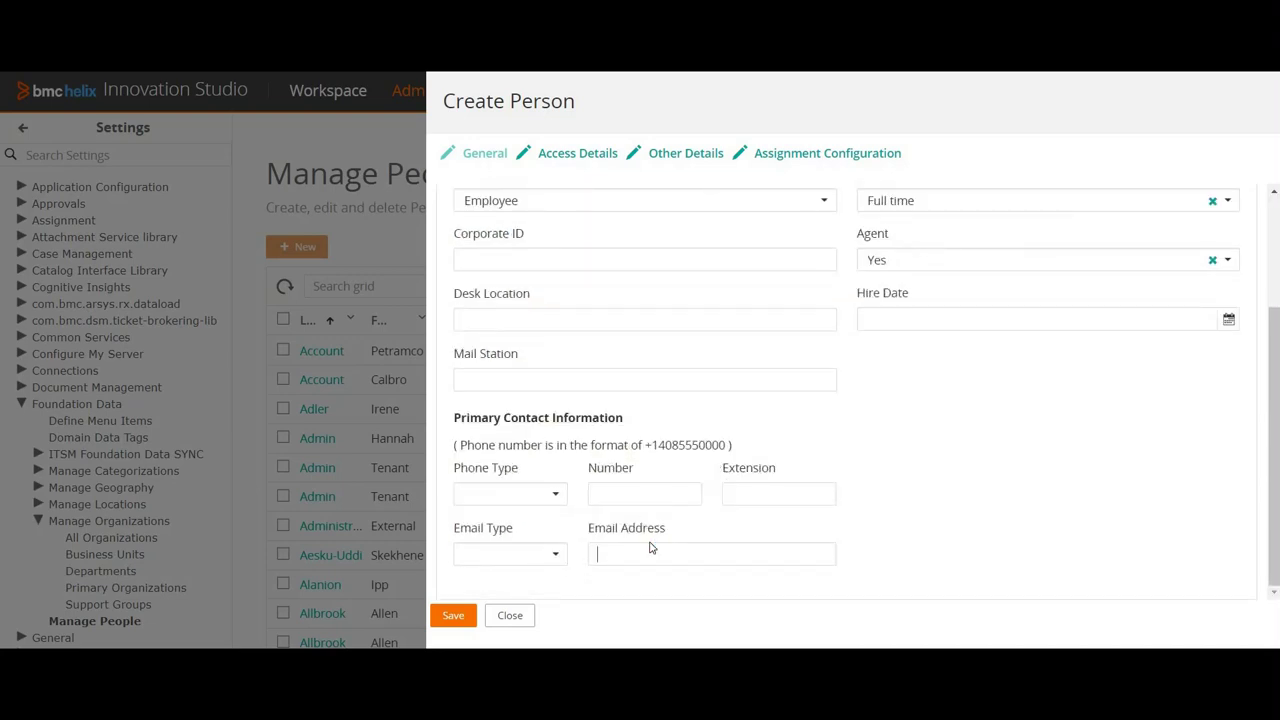
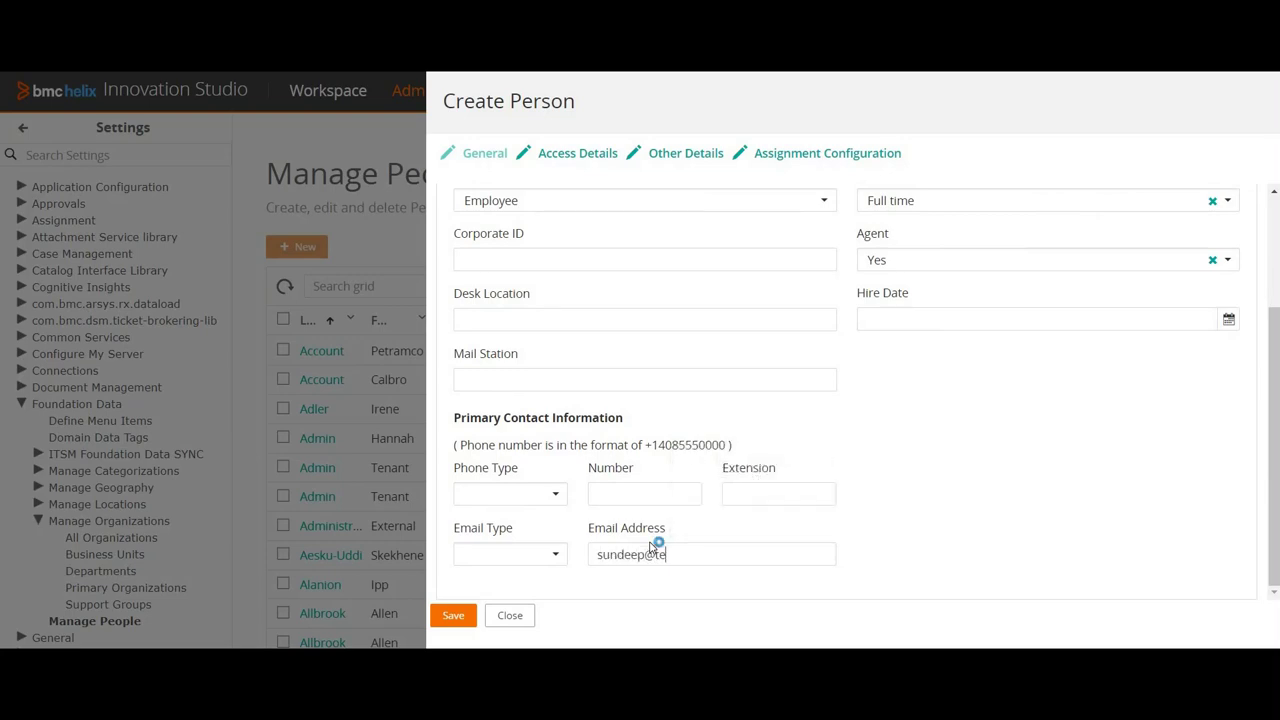
pyautogui.press('Down')
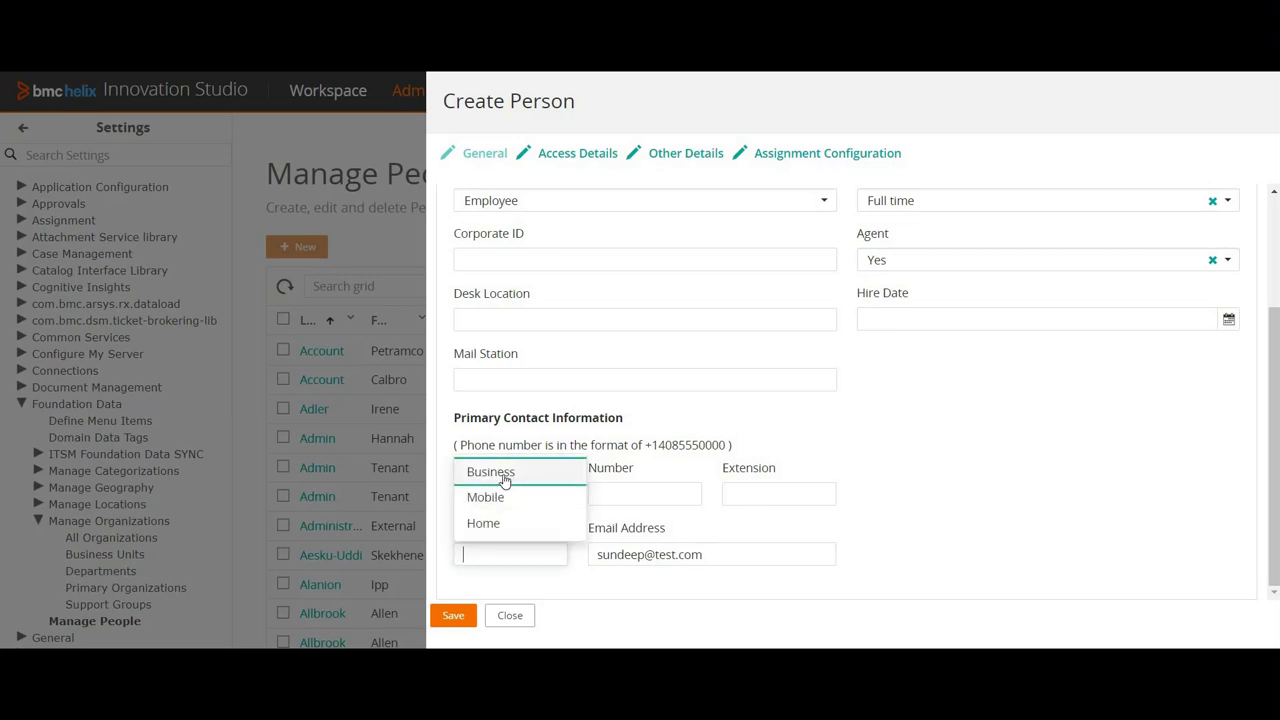
pyautogui.press('Return')
pyautogui.scroll(3, 977, 434)
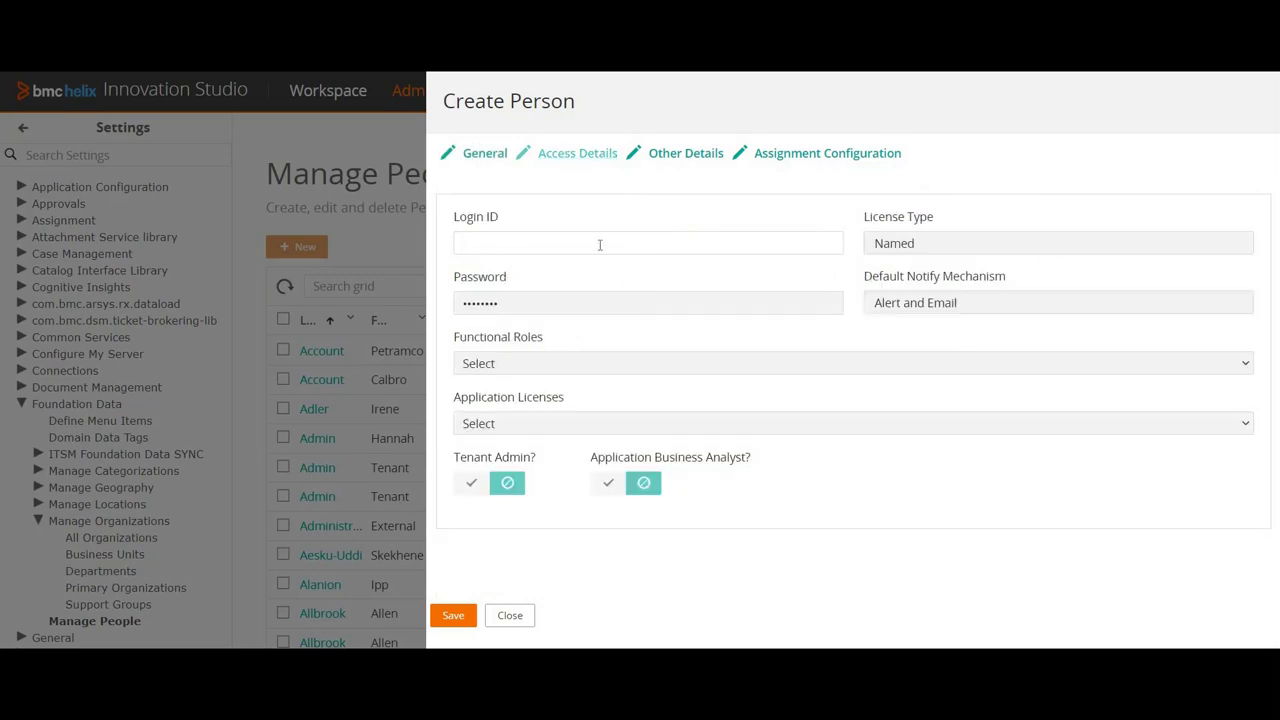
# Step: Enter the login ID and a new password, keep the Named licence, and set notifications to Email
pyautogui.write('stest')
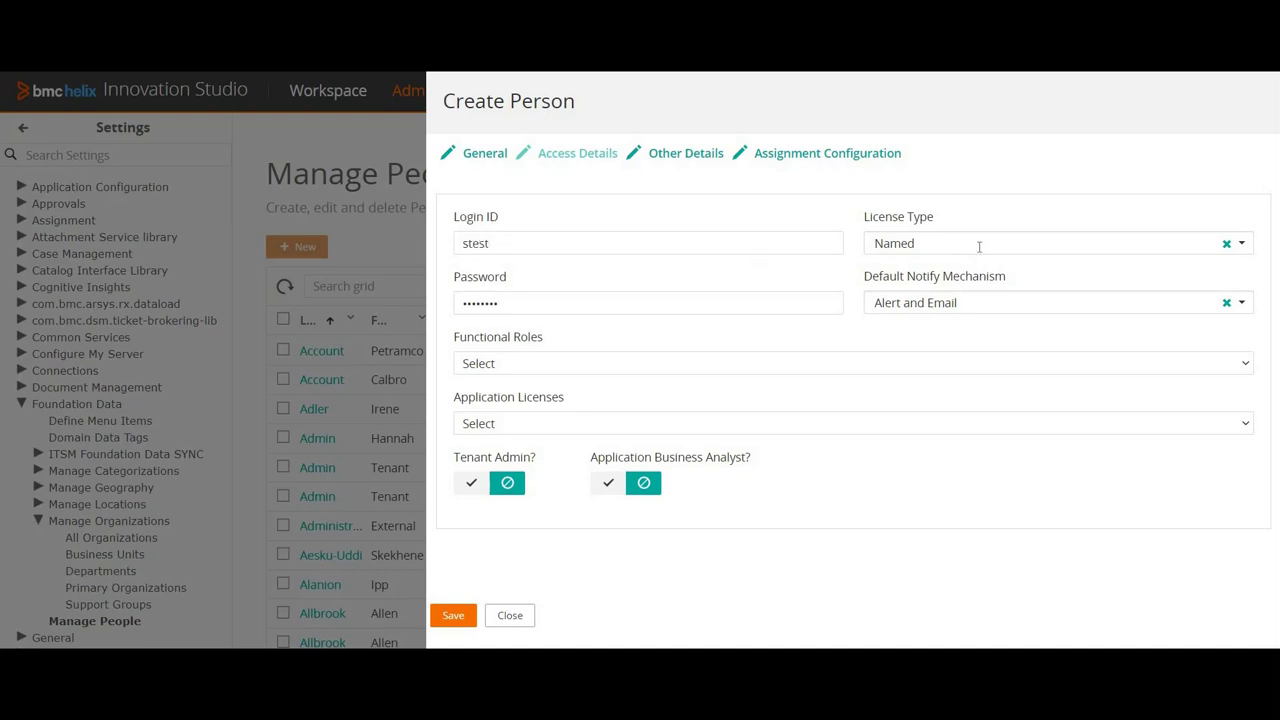
pyautogui.click(979, 247)
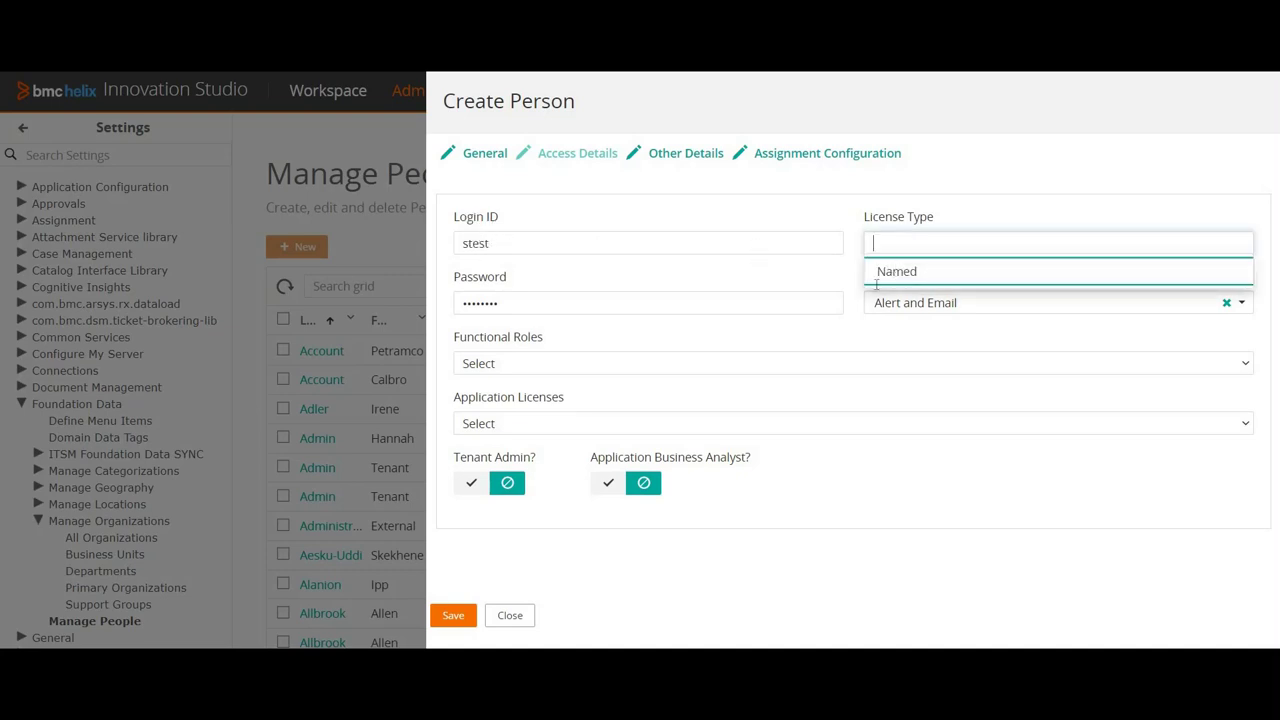
pyautogui.press('Escape')
pyautogui.doubleClick(549, 303)
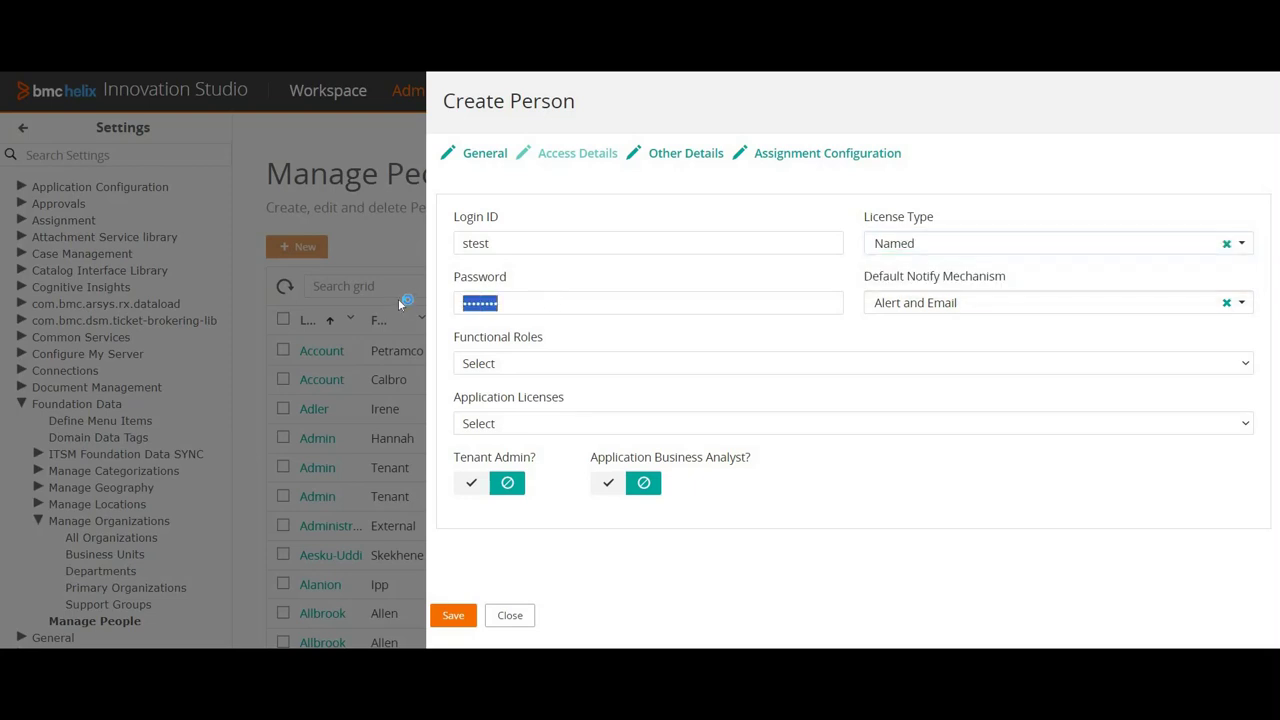
pyautogui.write('•••')
pyautogui.click(933, 306)
pyautogui.click(900, 383)
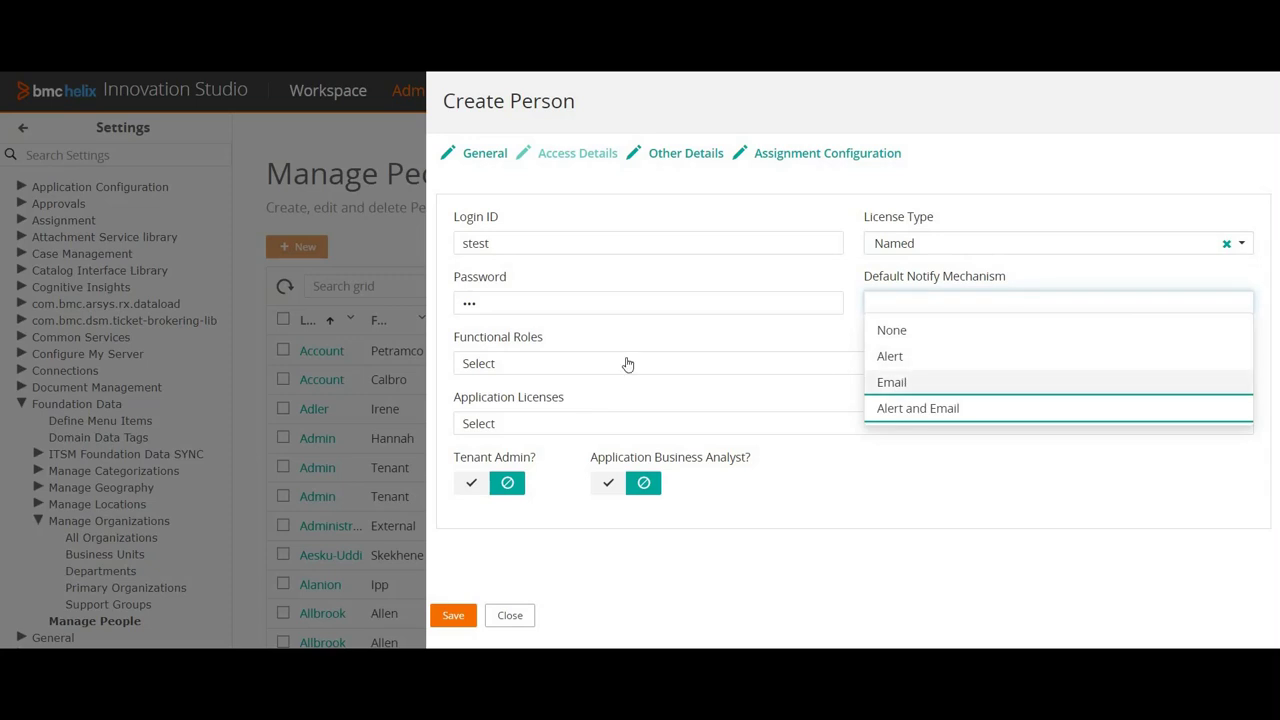
# Step: Add the Case Agent, Case Business Analyst, Case Catalog Administrator and FoundationRead roles, leaving Unrestricted Access off
pyautogui.click(574, 364)
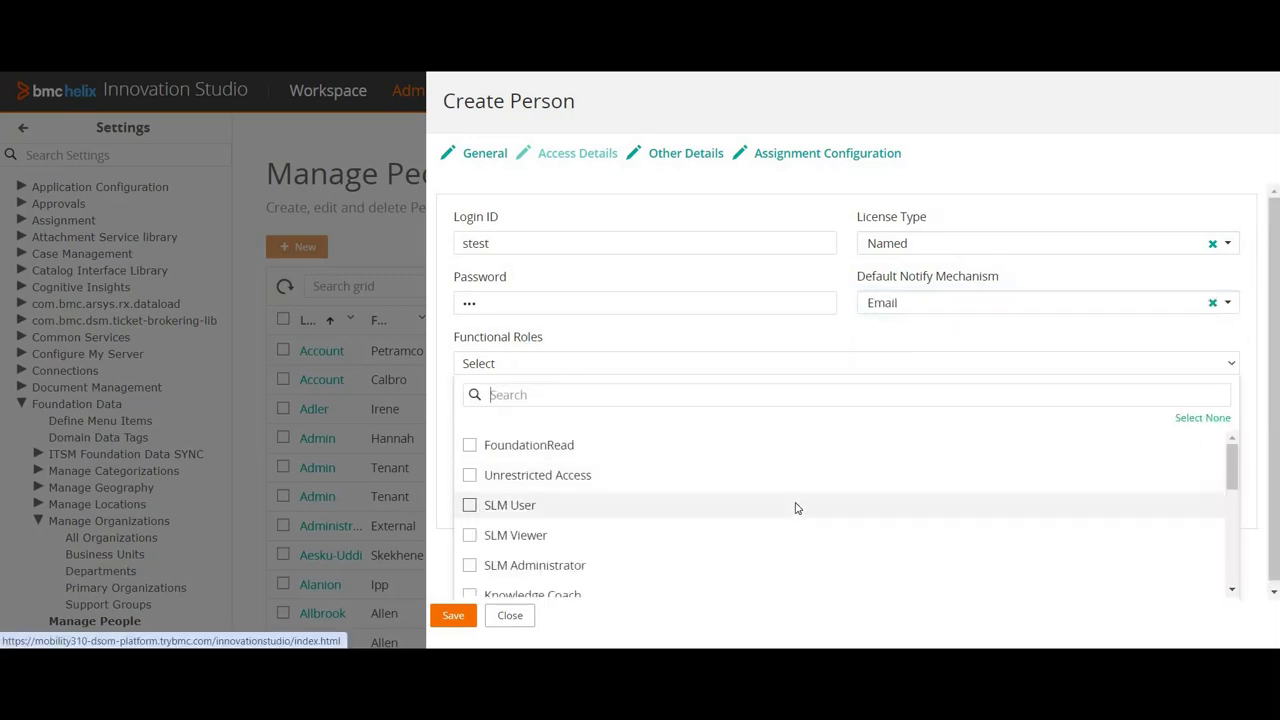
pyautogui.scroll(-1, 588, 545)
pyautogui.scroll(-2, 588, 548)
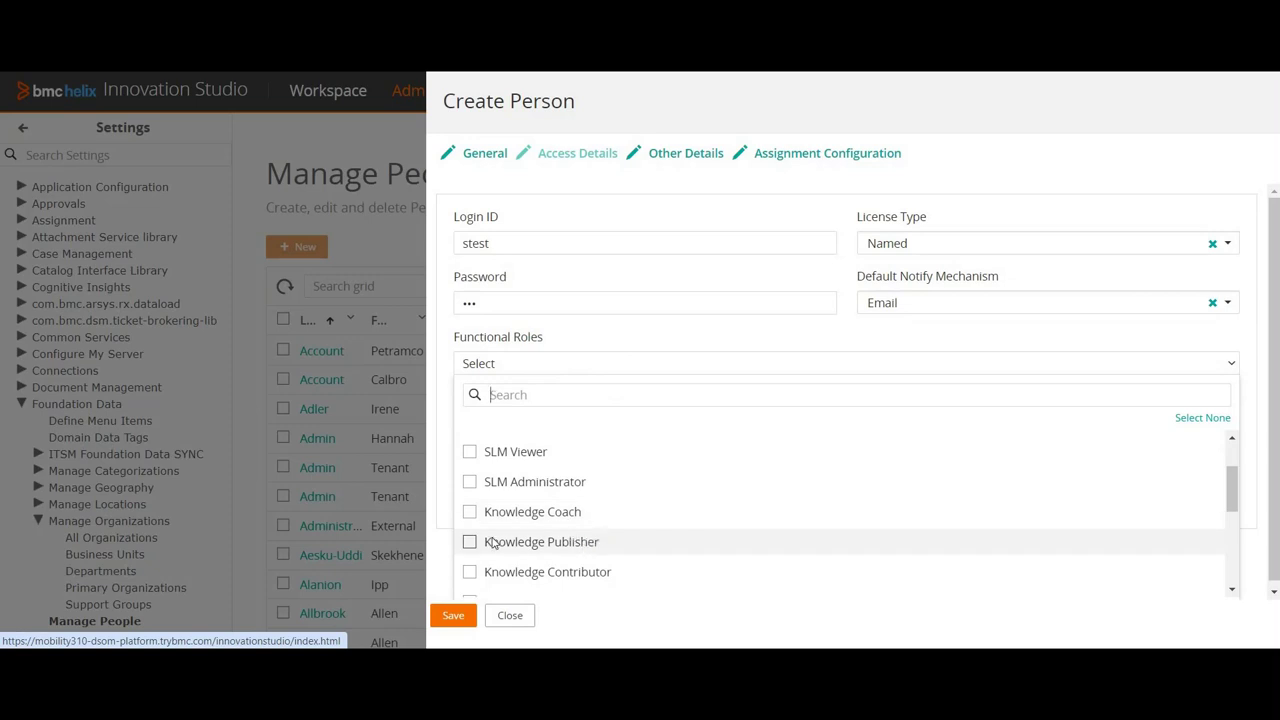
pyautogui.scroll(-3, 470, 521)
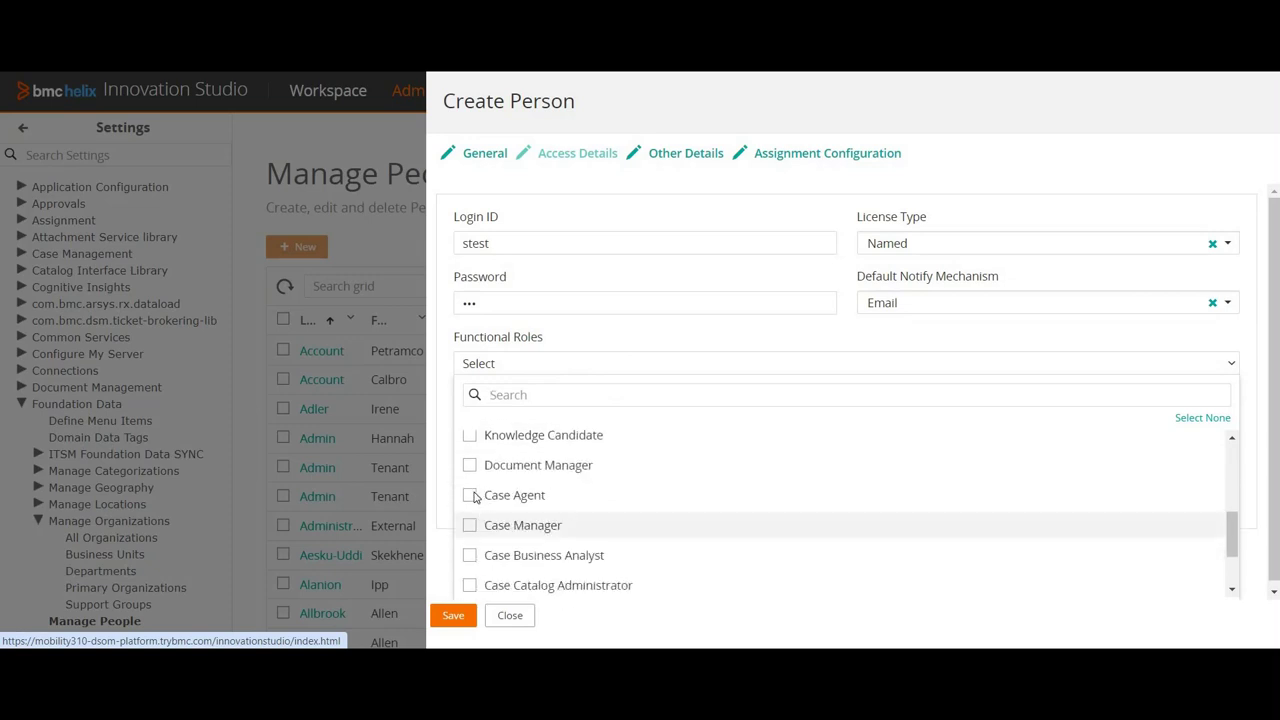
pyautogui.click(514, 495)
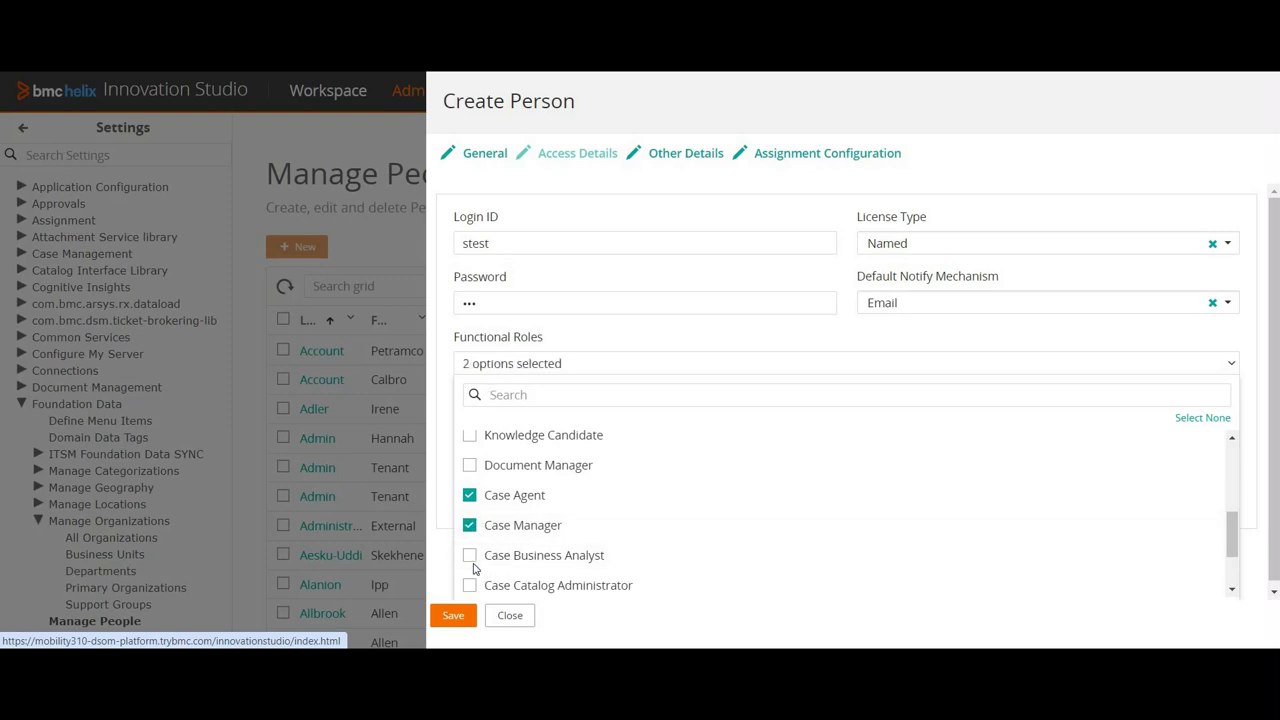
pyautogui.click(469, 555)
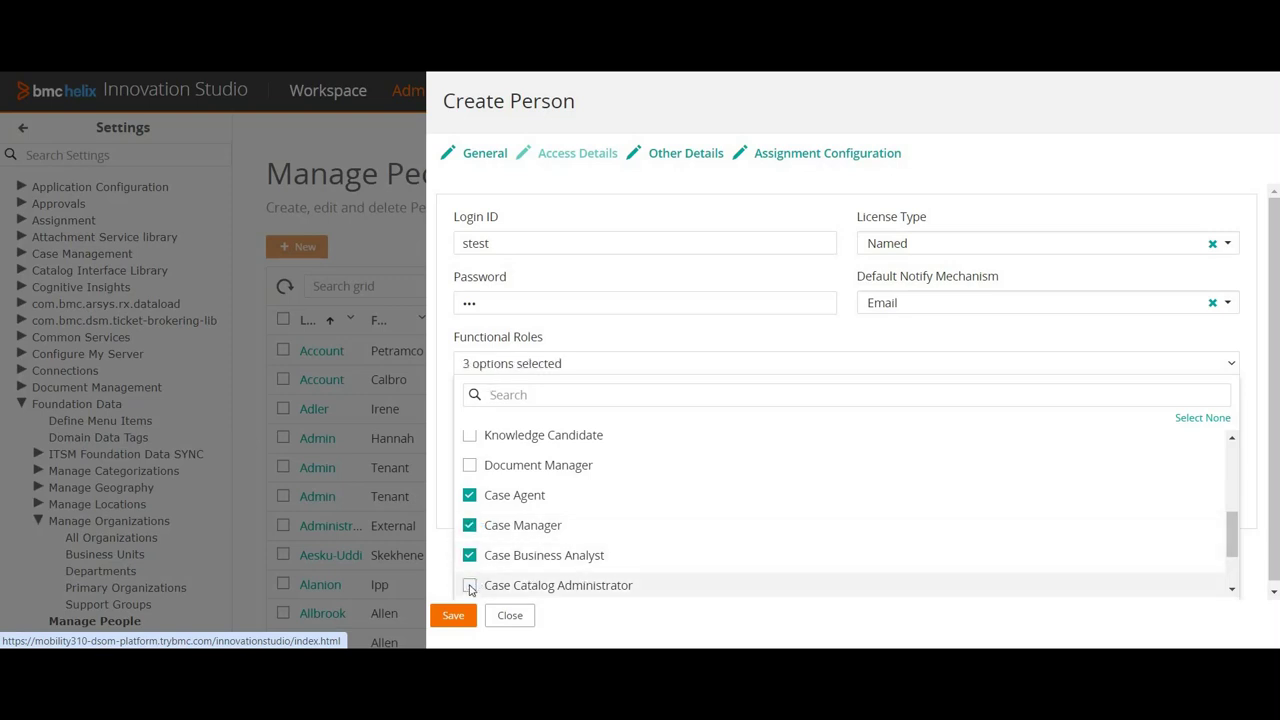
pyautogui.click(470, 585)
pyautogui.scroll(-3, 710, 541)
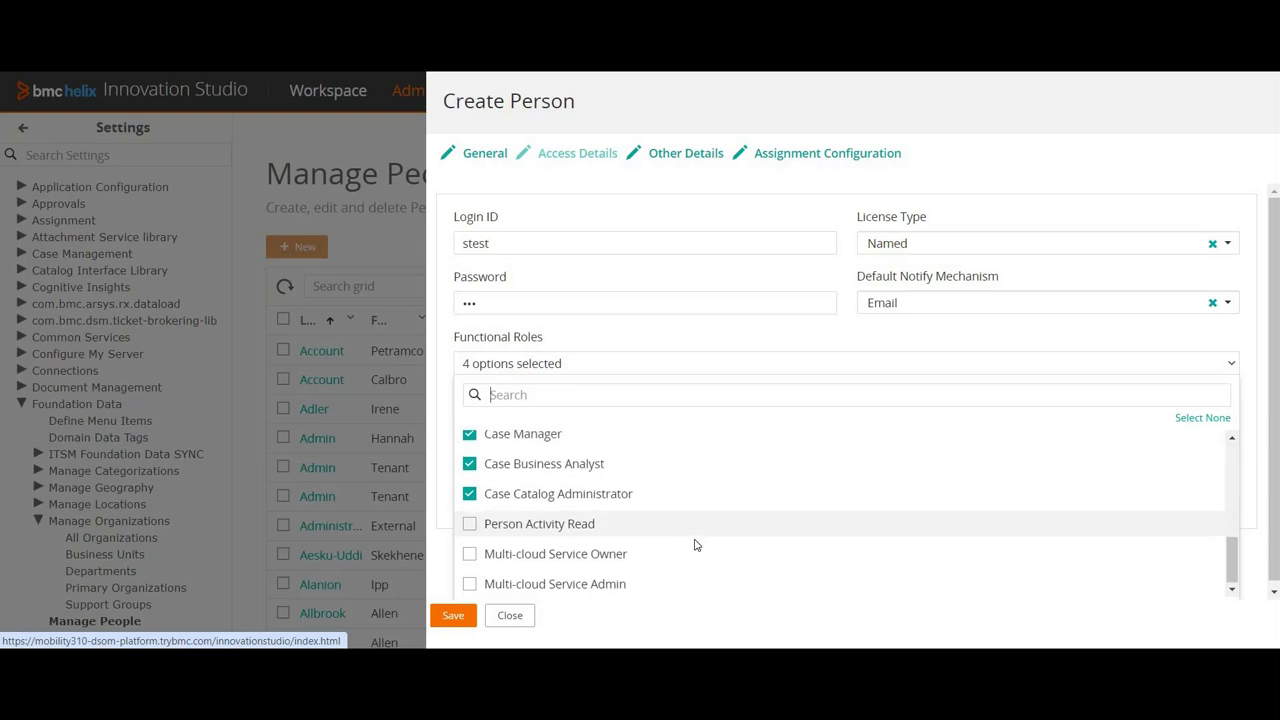
pyautogui.scroll(5, 560, 494)
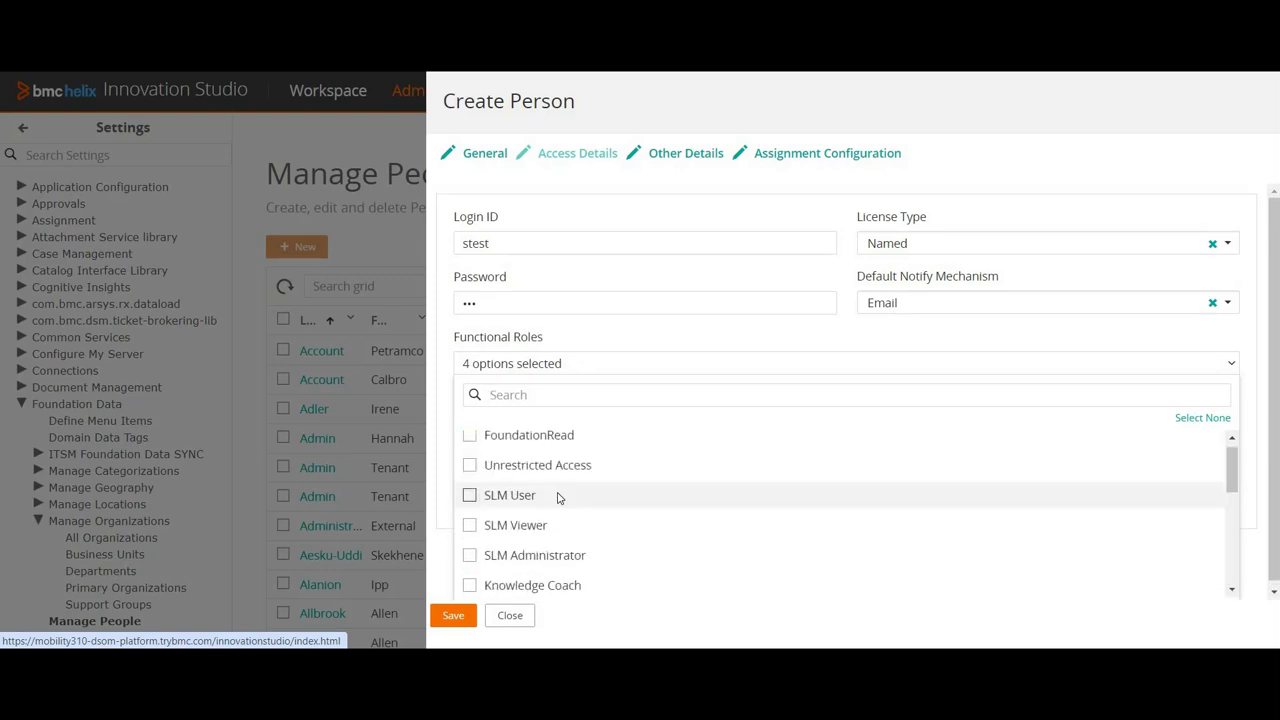
pyautogui.click(473, 444)
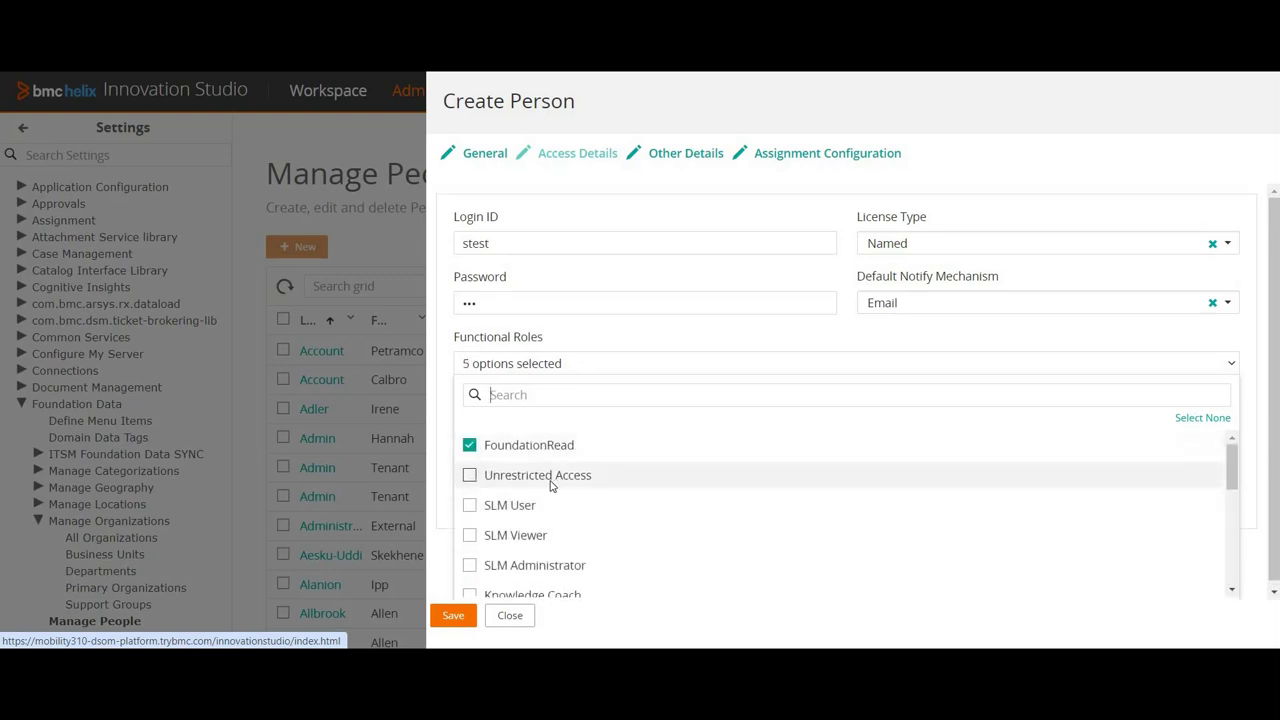
pyautogui.click(470, 476)
pyautogui.click(503, 466)
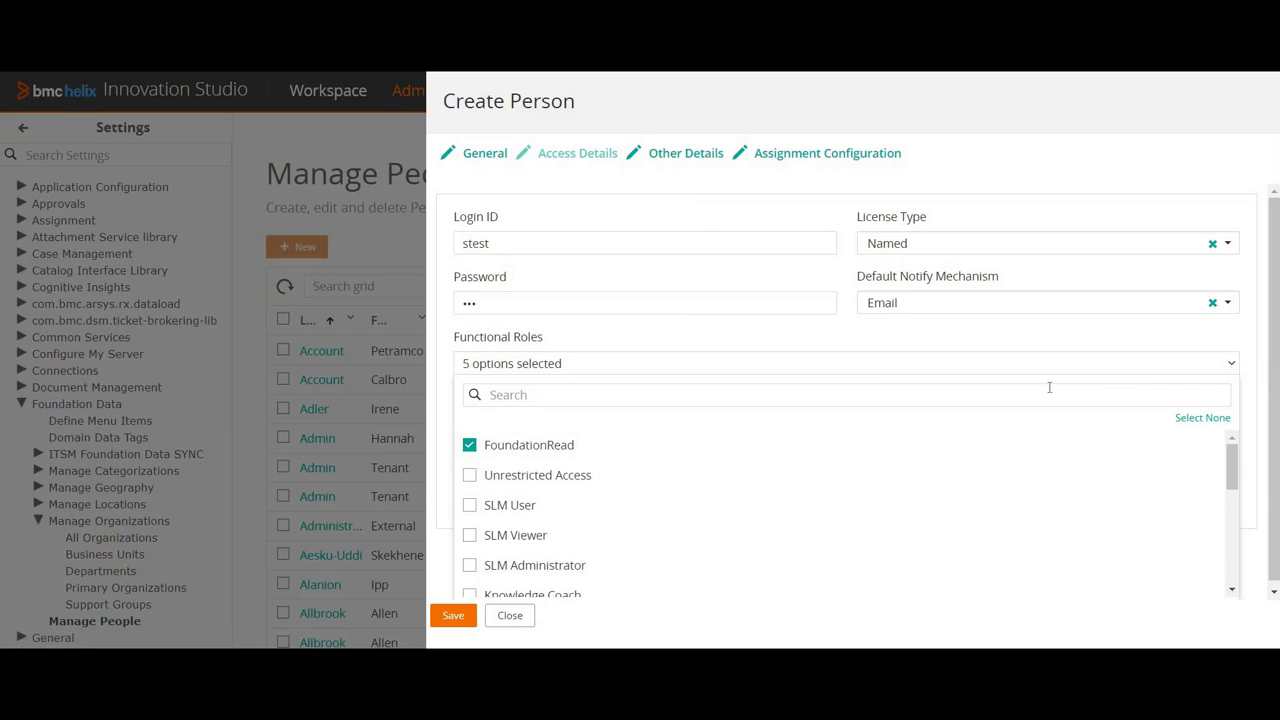
# Step: Grant the HelixPlatform User Named application licence, then go to the Other Details section
pyautogui.click(1246, 369)
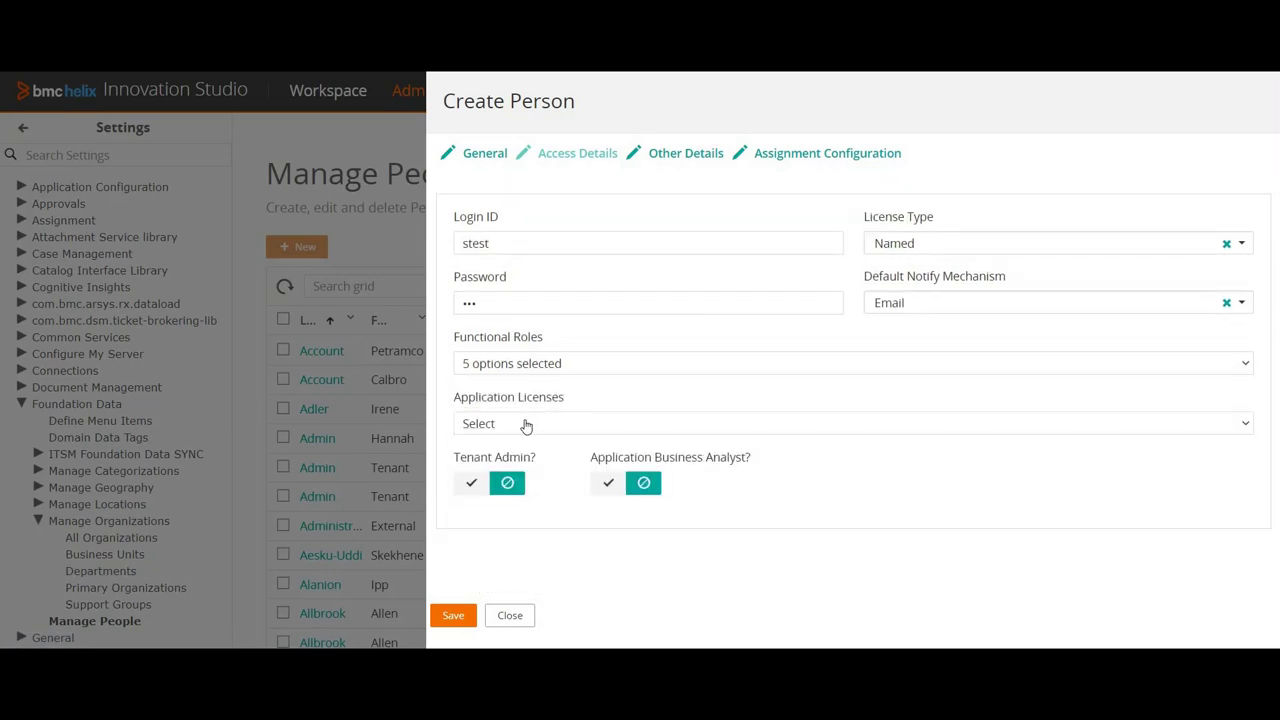
pyautogui.click(526, 424)
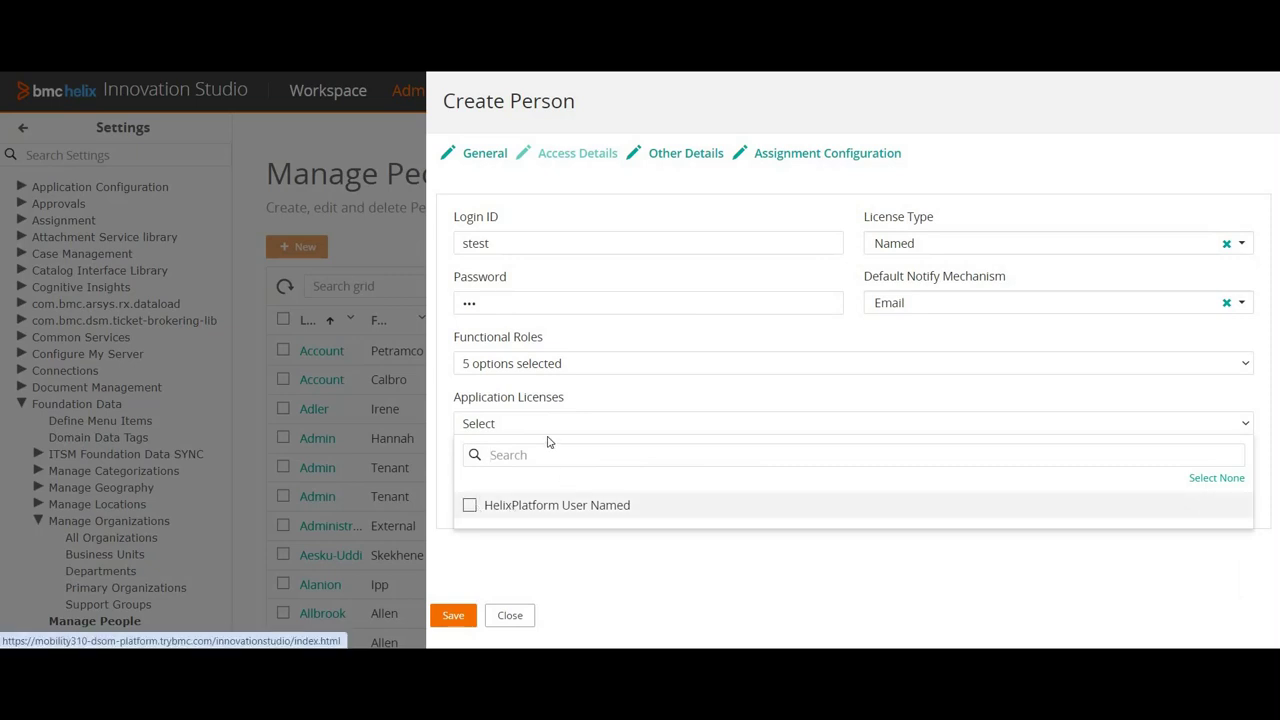
pyautogui.press('Return')
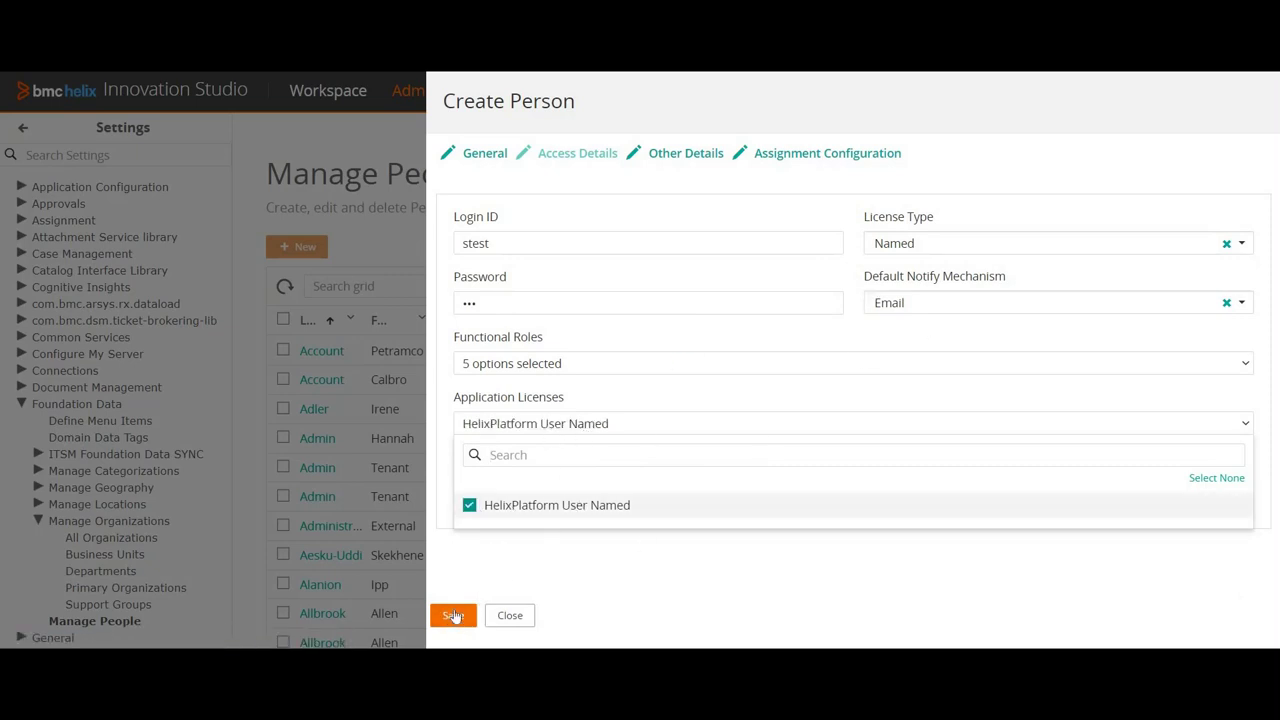
pyautogui.click(686, 151)
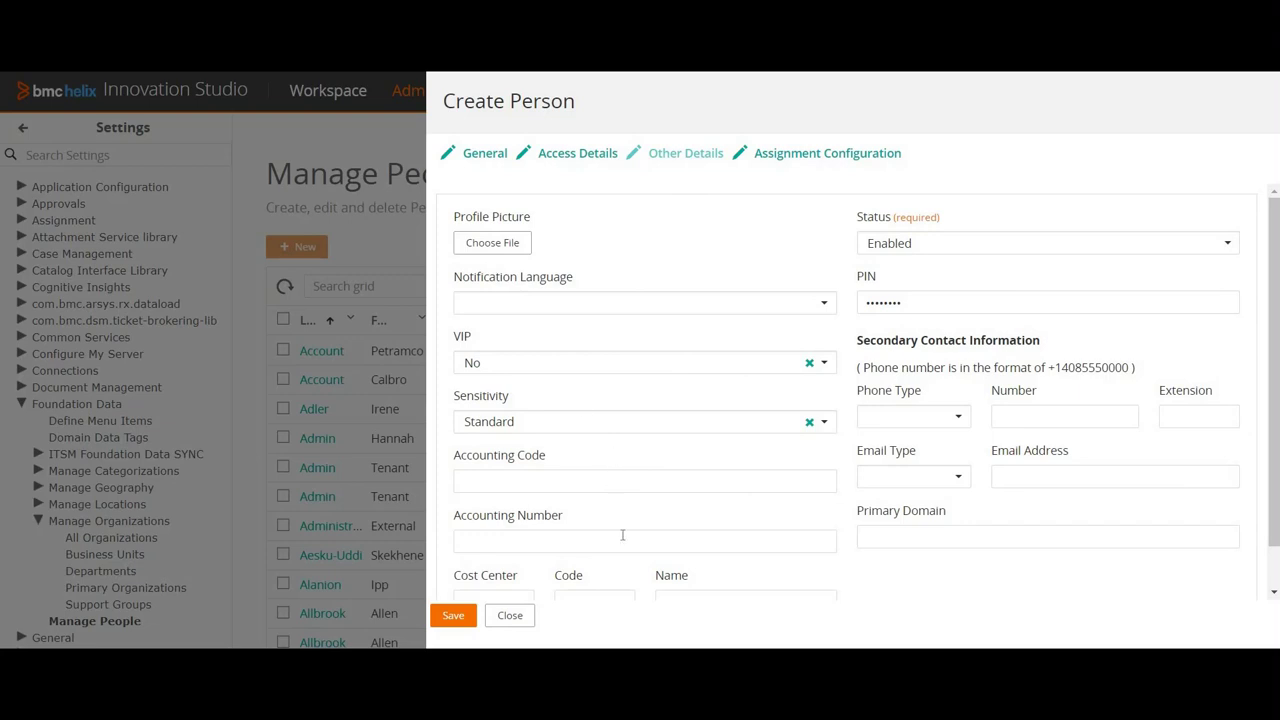
# Step: Set Assignment Availability to Yes under Assignment Configuration and save the person record
pyautogui.scroll(-1, 735, 465)
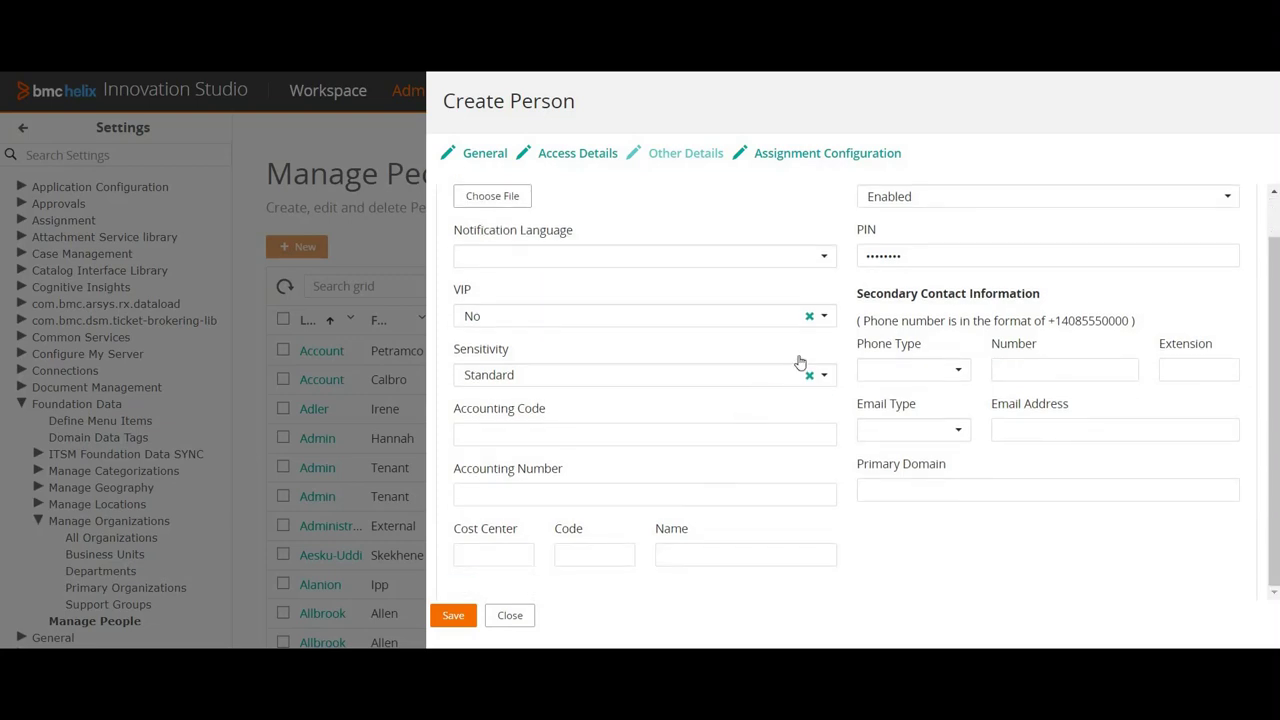
pyautogui.scroll(1, 895, 295)
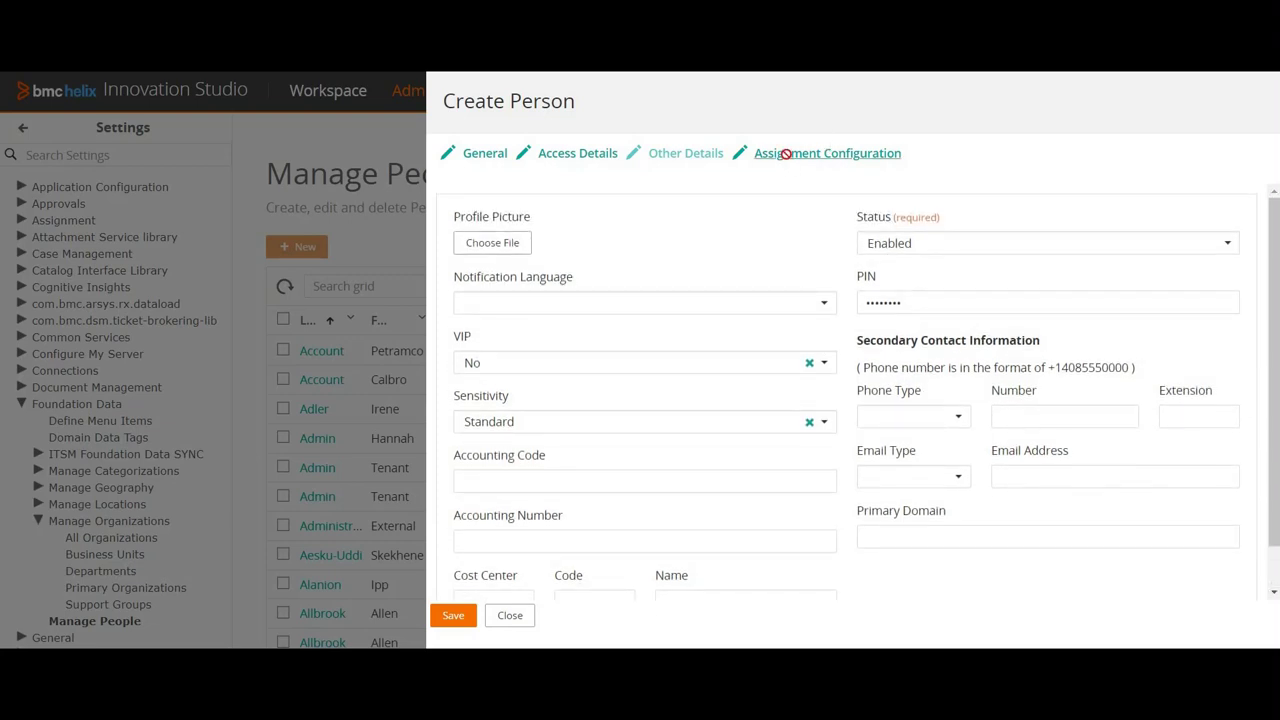
pyautogui.click(786, 153)
pyautogui.click(810, 246)
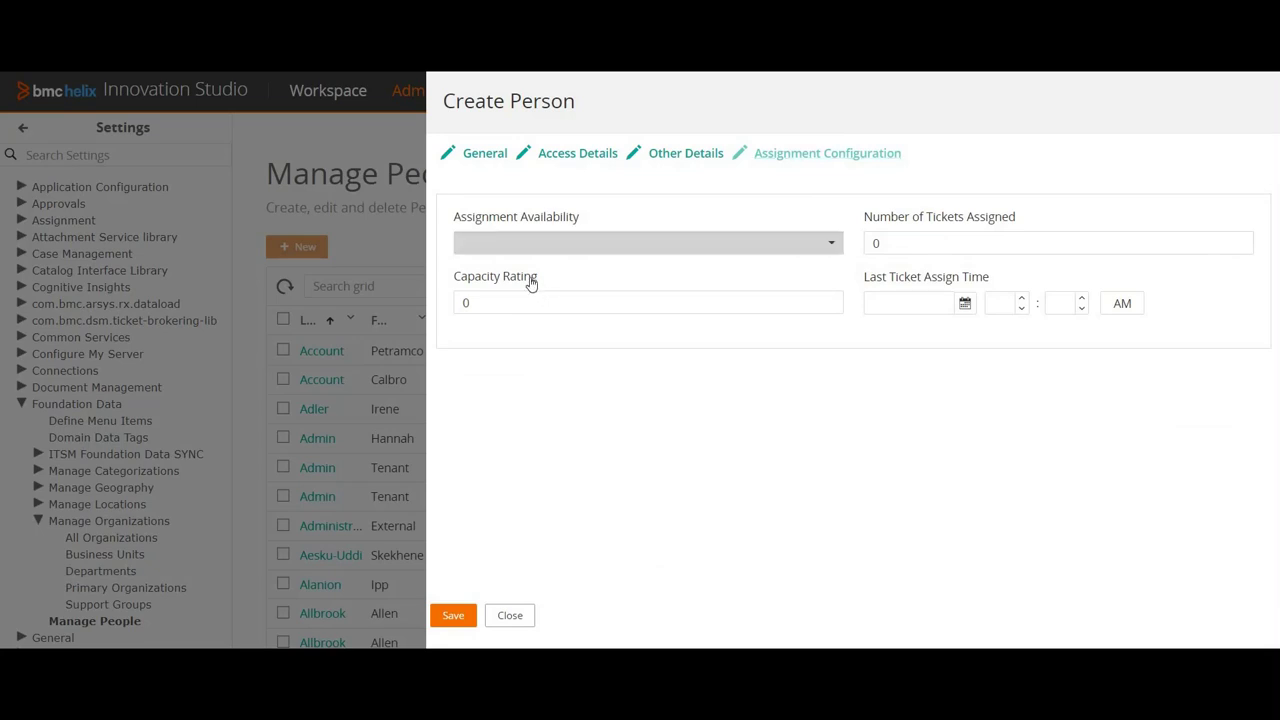
pyautogui.click(476, 272)
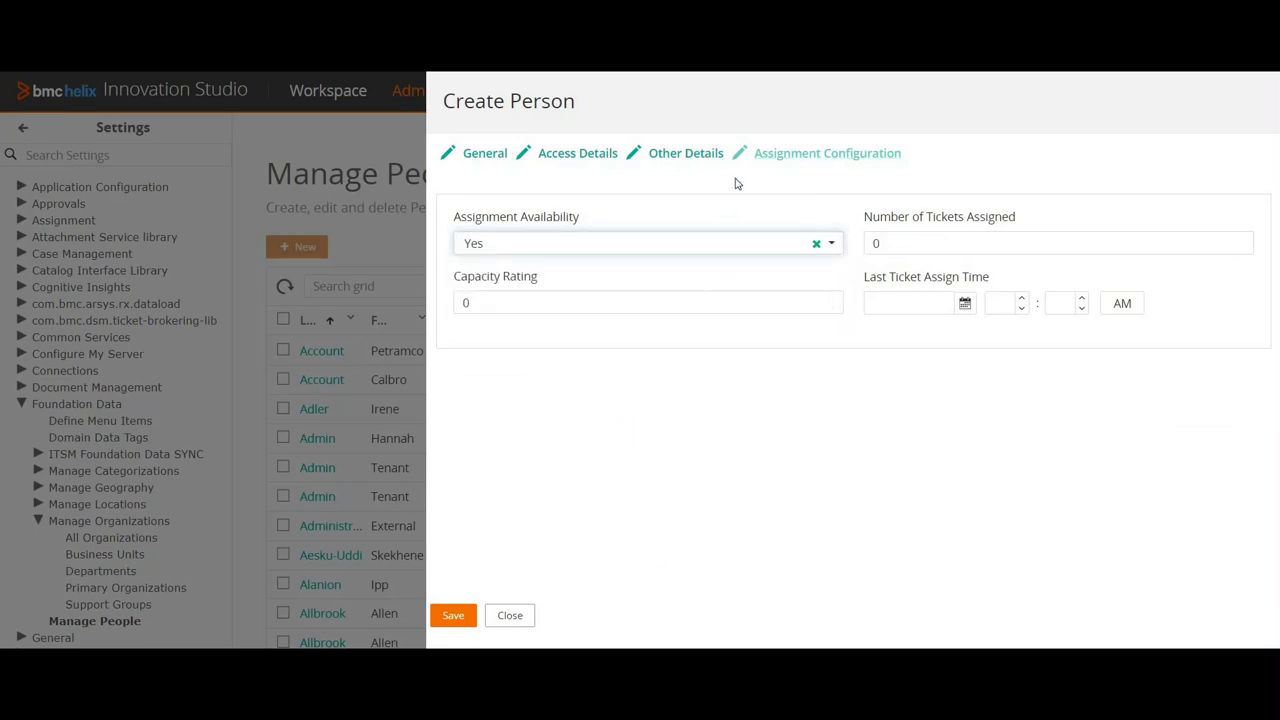
pyautogui.click(455, 615)
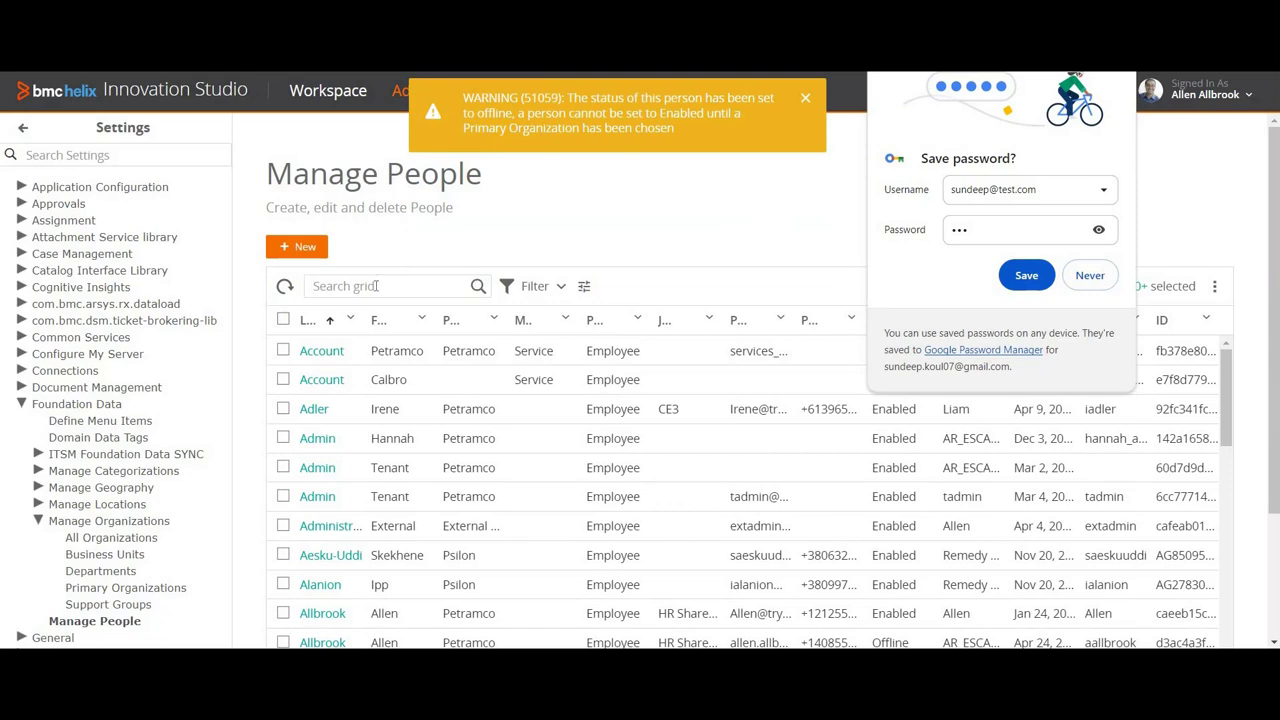
# Step: Search the people list by the new person's first name to locate their record
pyautogui.click(376, 286)
pyautogui.write('Sundeep')
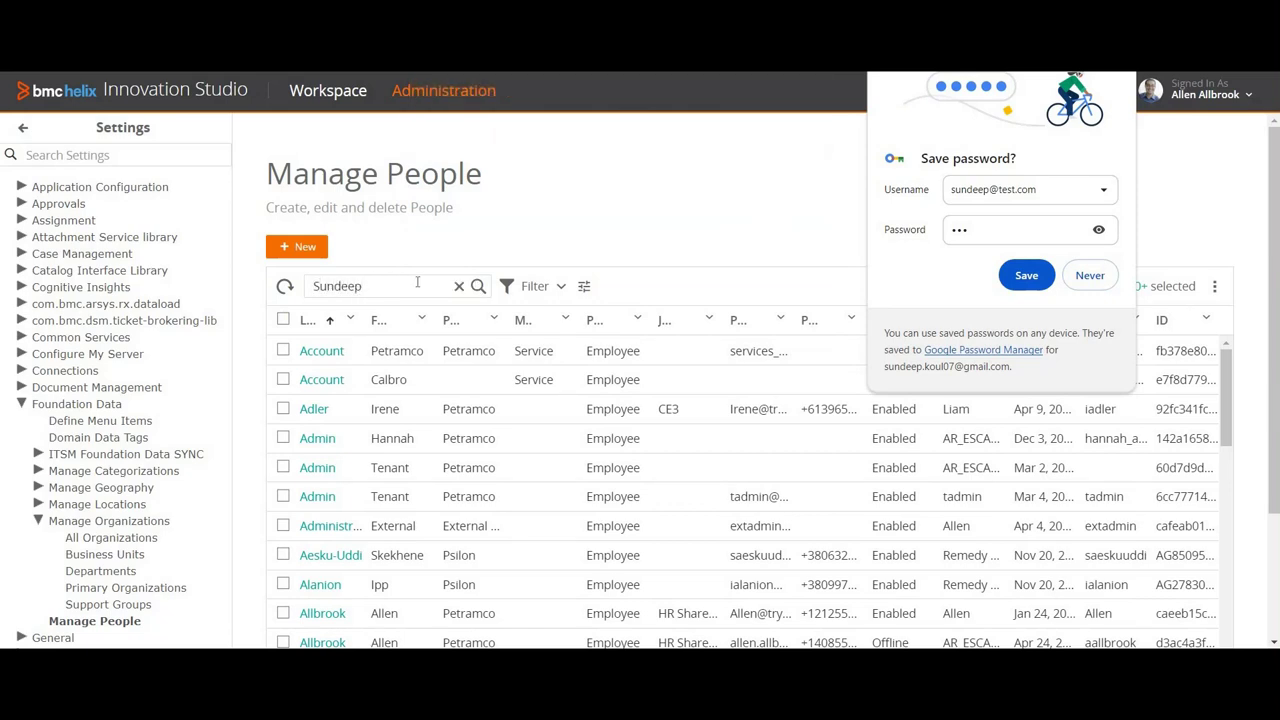
pyautogui.click(477, 287)
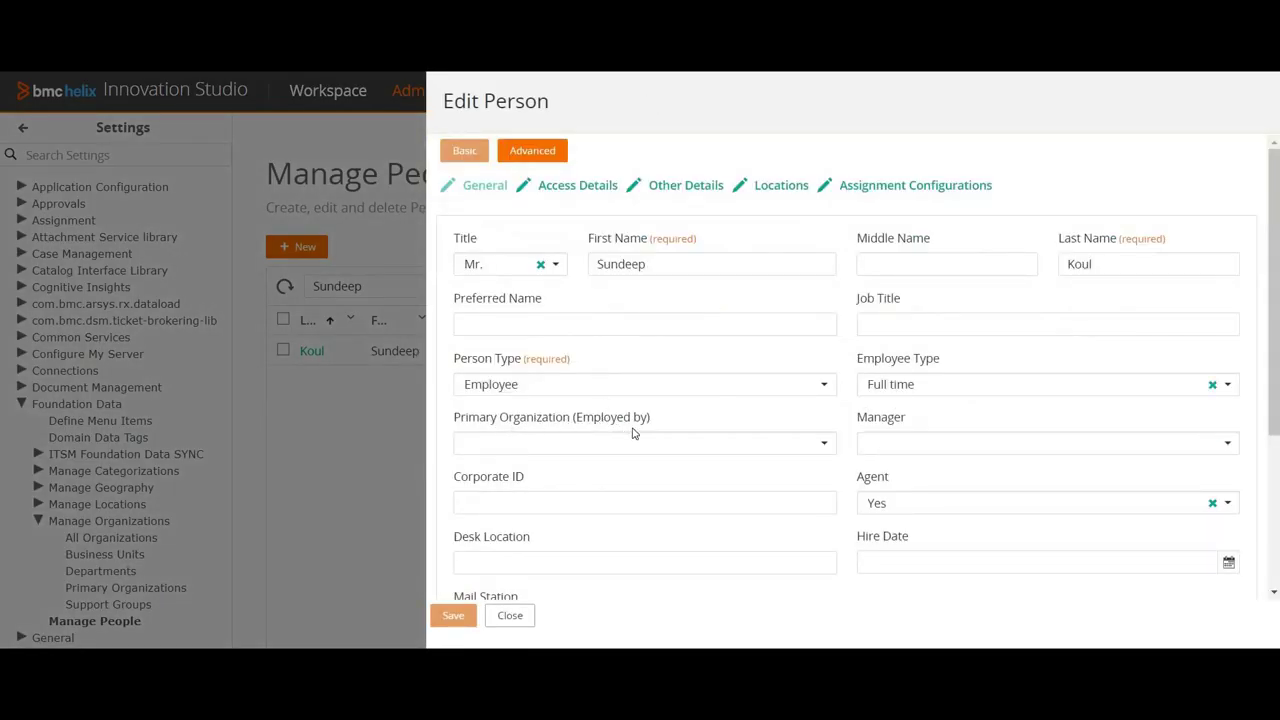
# Step: Set the person's Primary Organization to XYZ Corporations and save the change
pyautogui.click(739, 447)
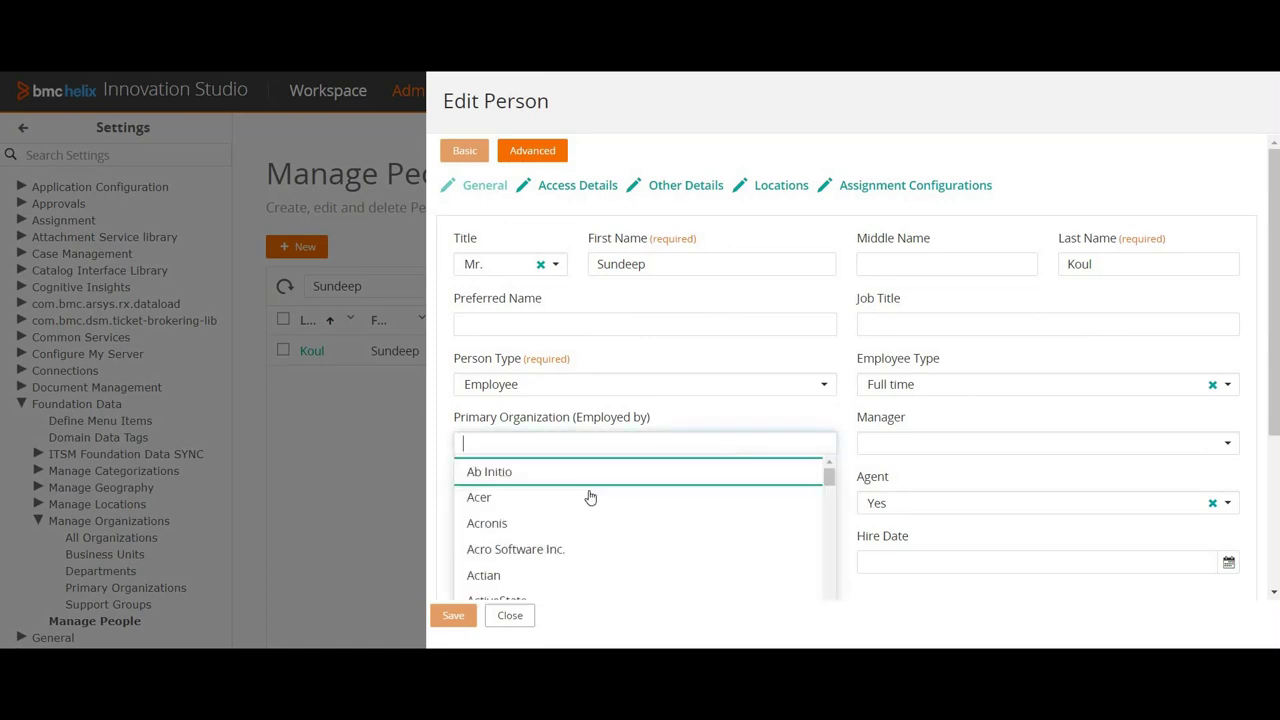
pyautogui.write('xyz')
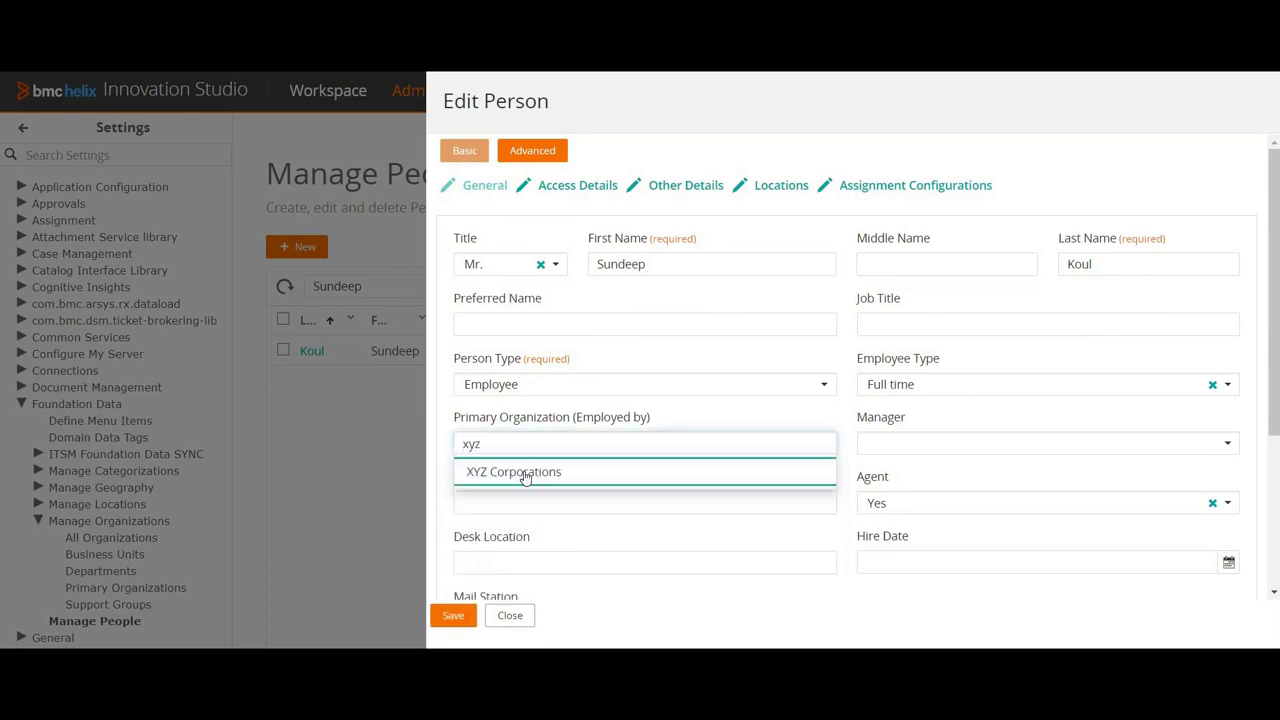
pyautogui.click(551, 473)
pyautogui.click(448, 616)
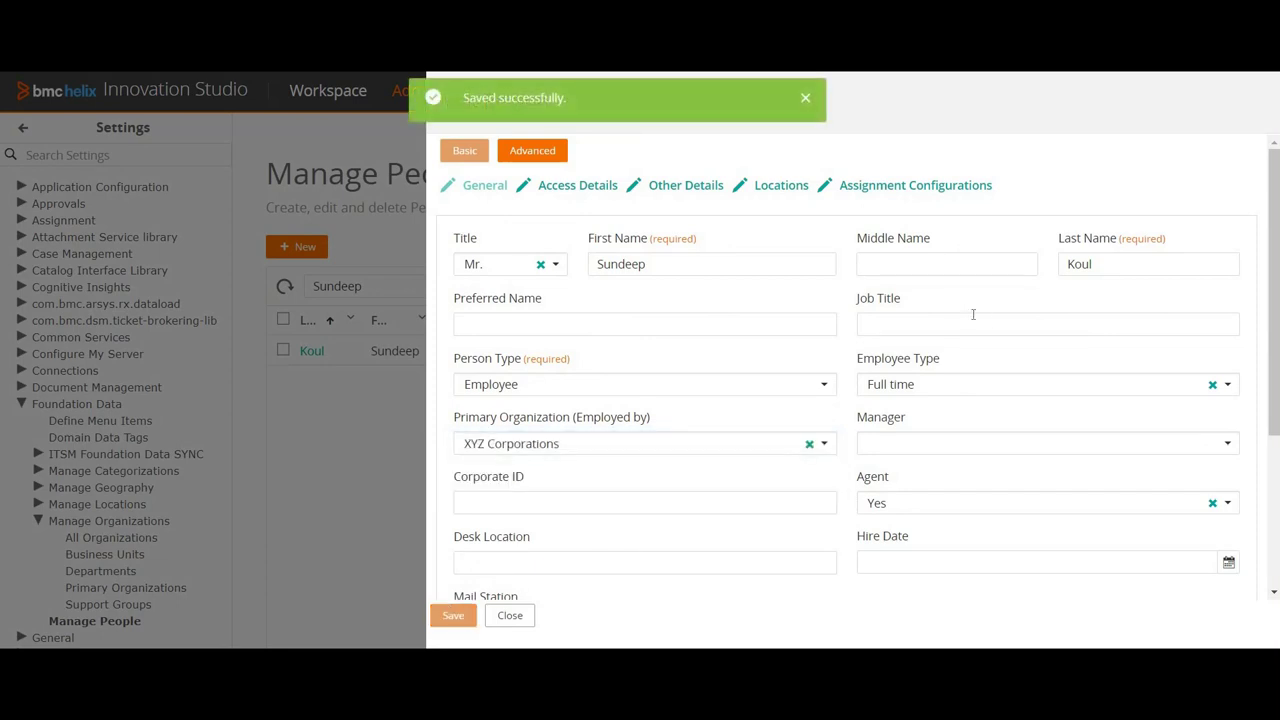
# Step: Review the person's access, general and other details, then close the edit form
pyautogui.click(580, 190)
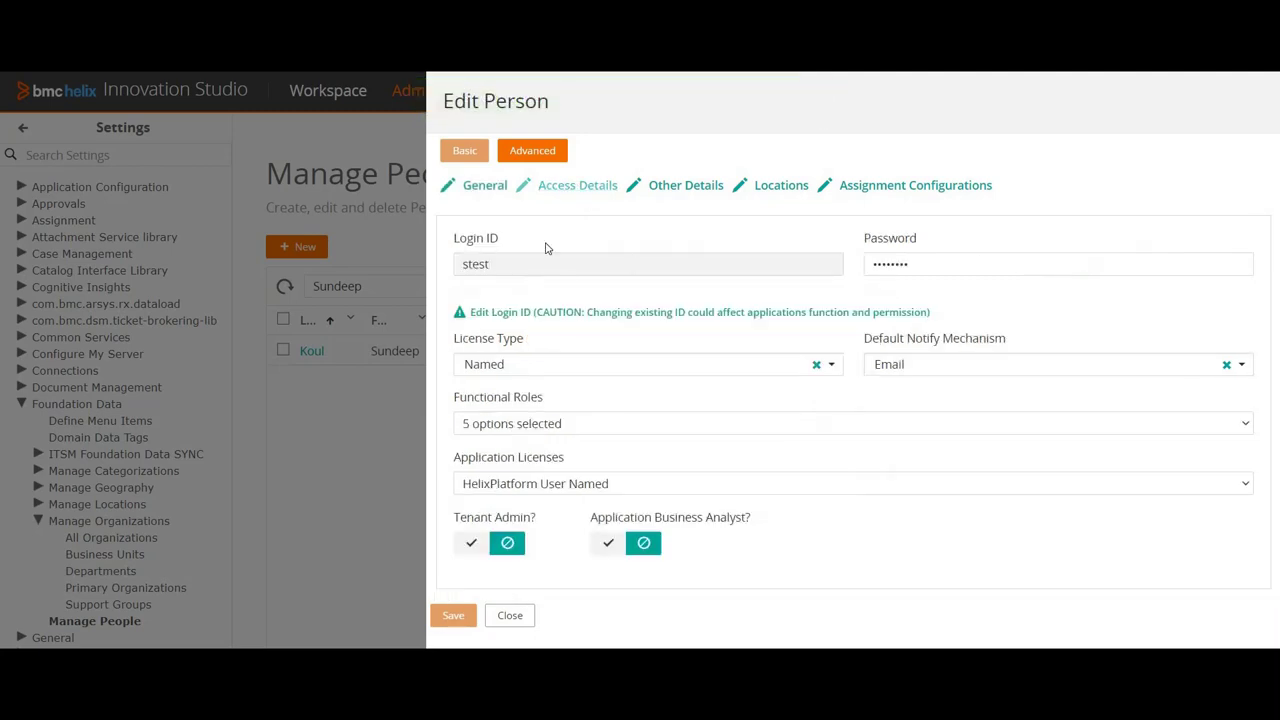
pyautogui.click(468, 190)
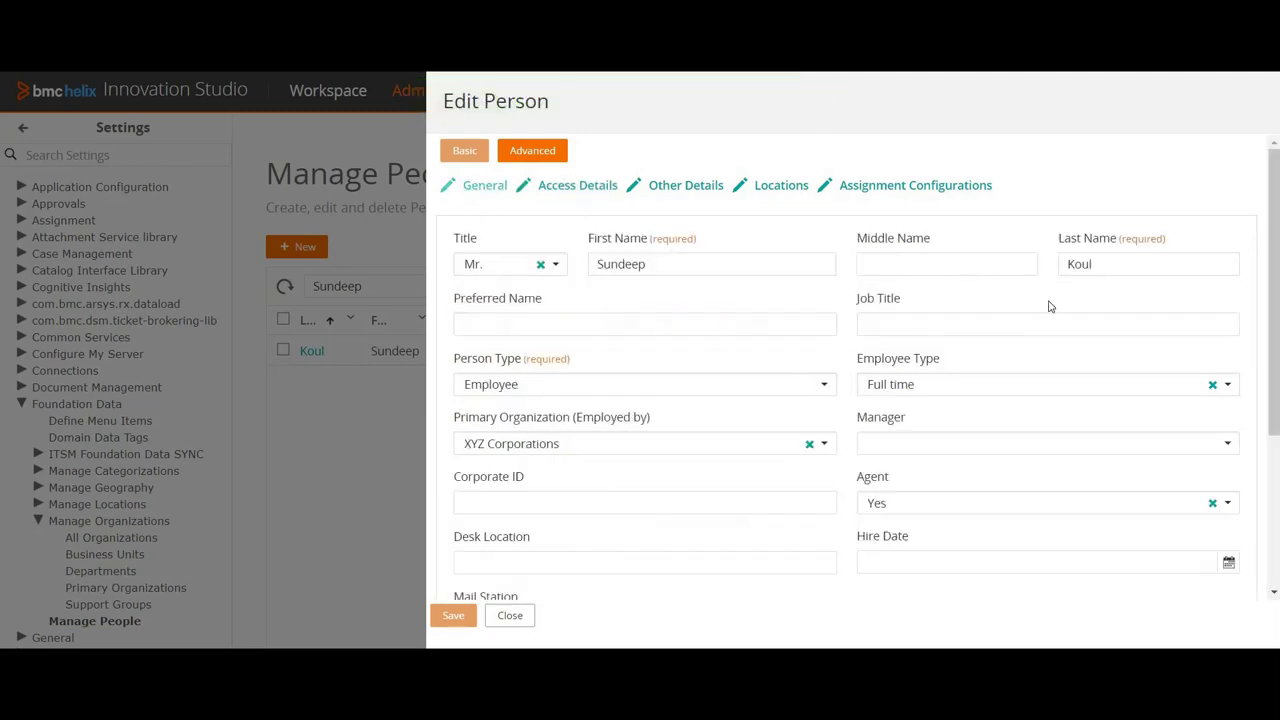
pyautogui.scroll(-3, 1056, 332)
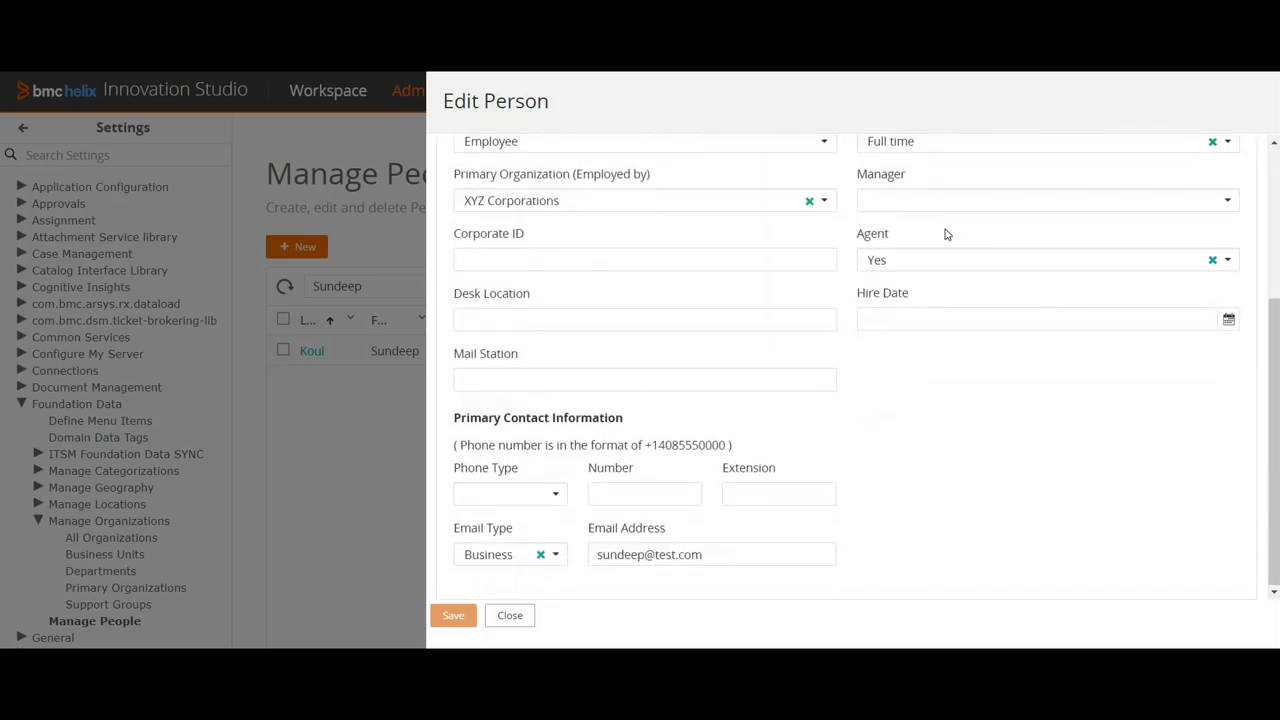
pyautogui.scroll(3, 946, 234)
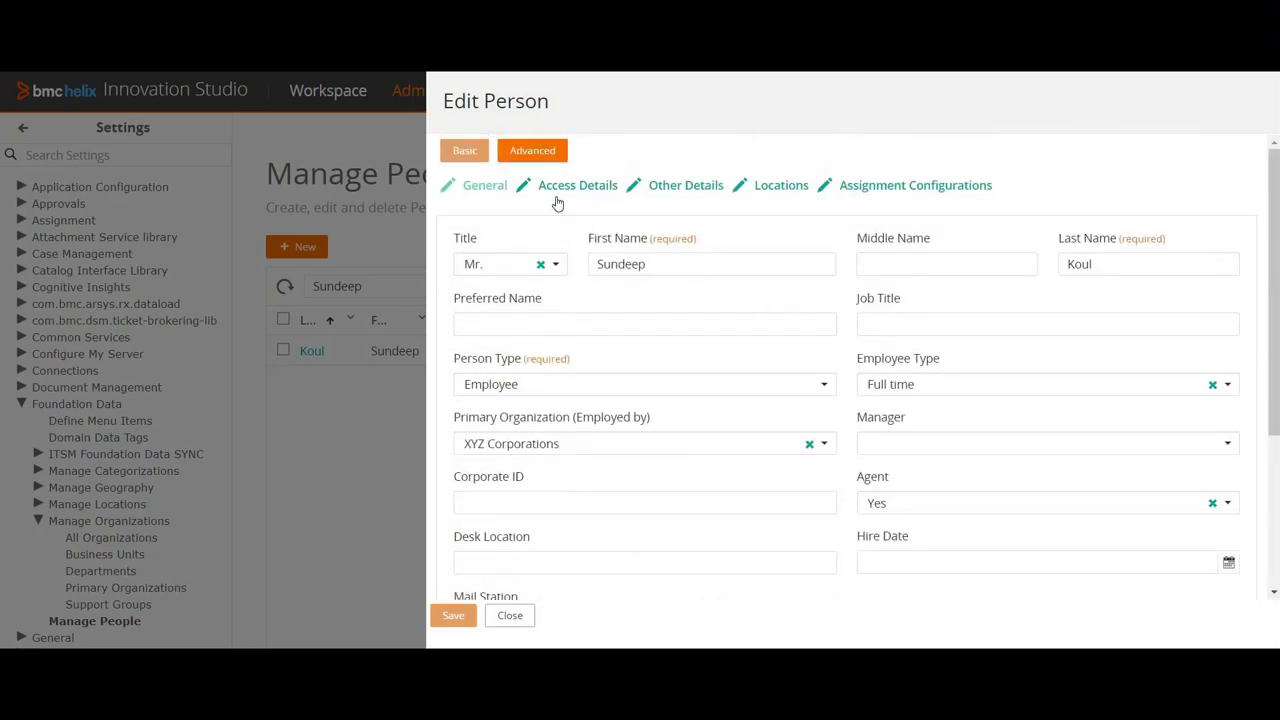
pyautogui.click(684, 185)
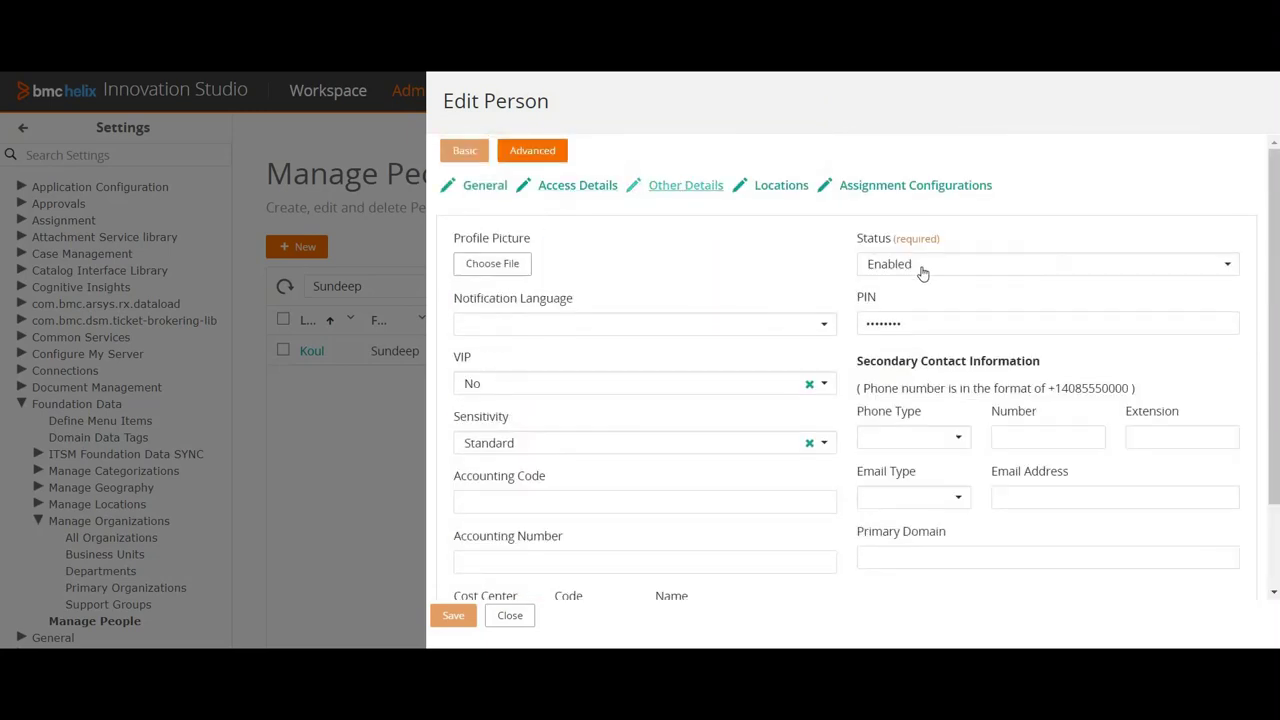
pyautogui.click(503, 619)
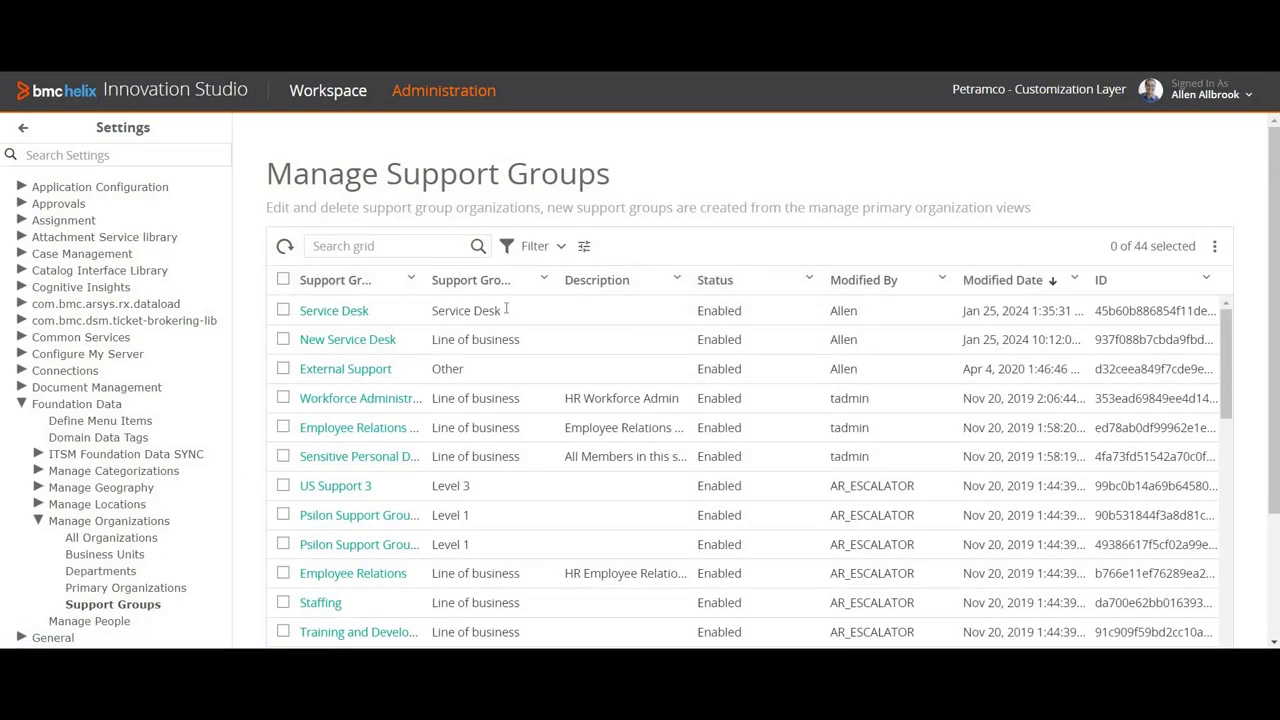
# Step: Add the new person, found by searching 'su', to Service Desk's support people
pyautogui.click(334, 312)
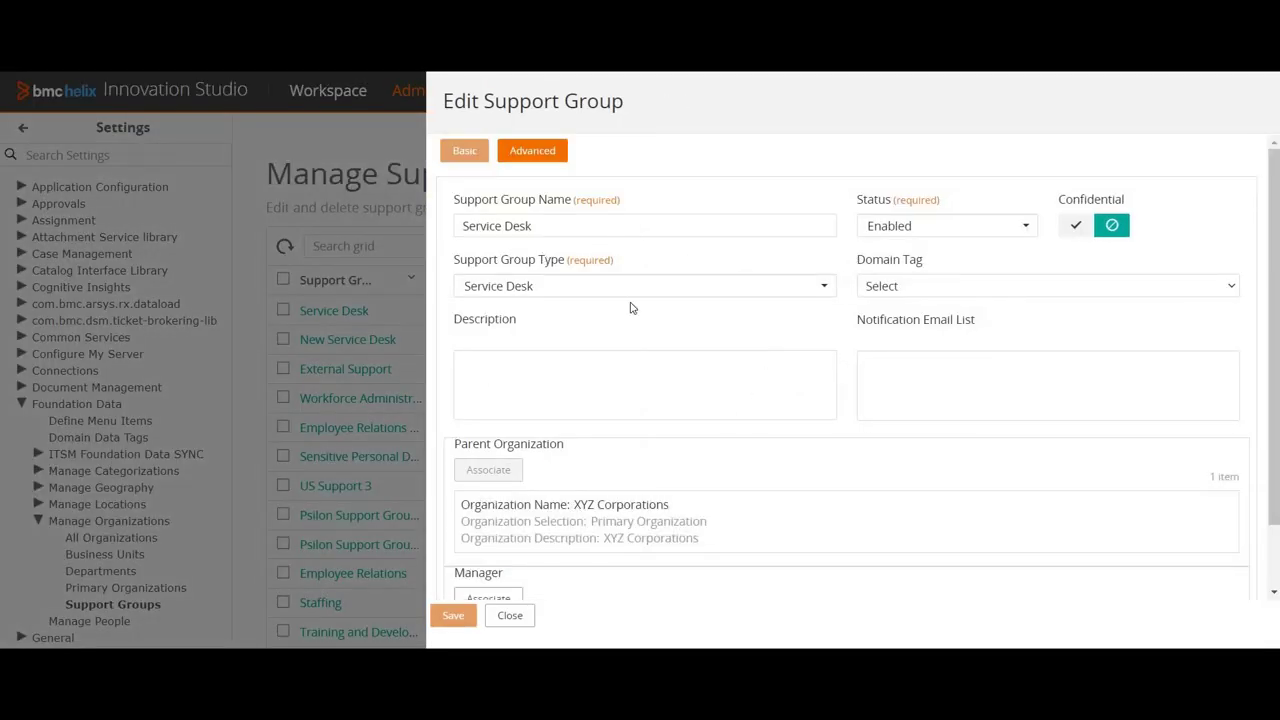
pyautogui.click(537, 152)
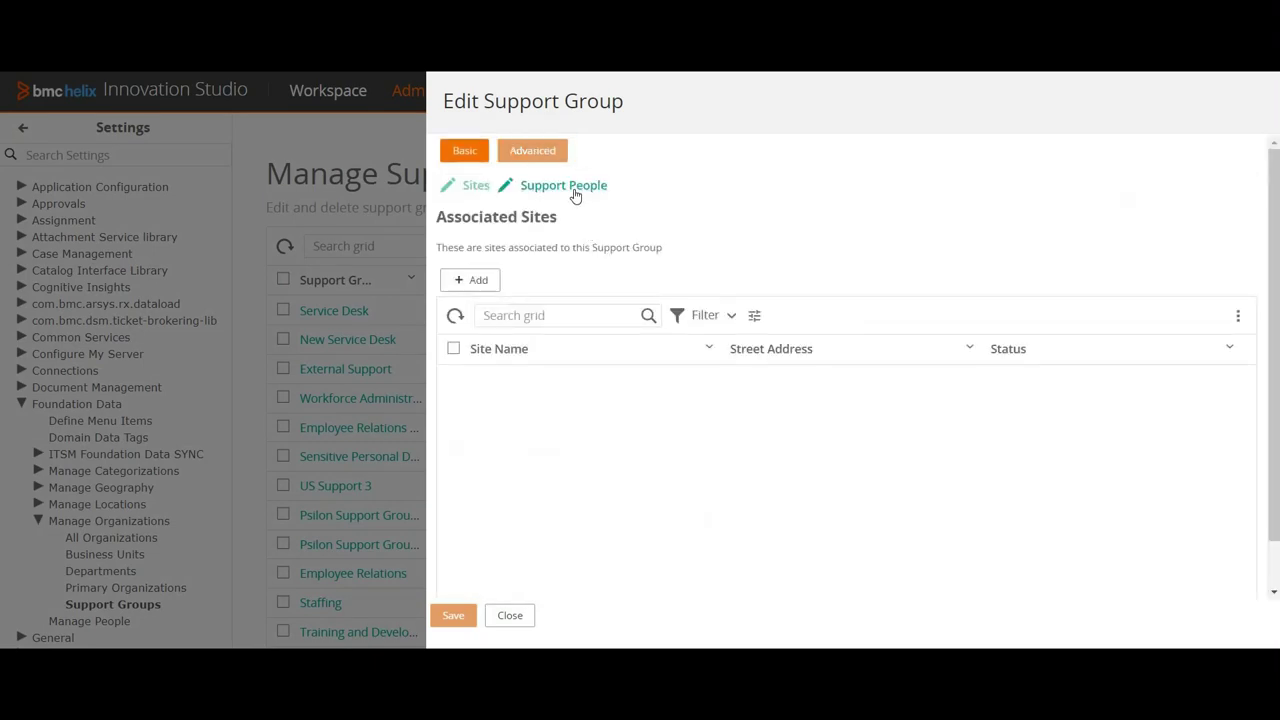
pyautogui.click(575, 195)
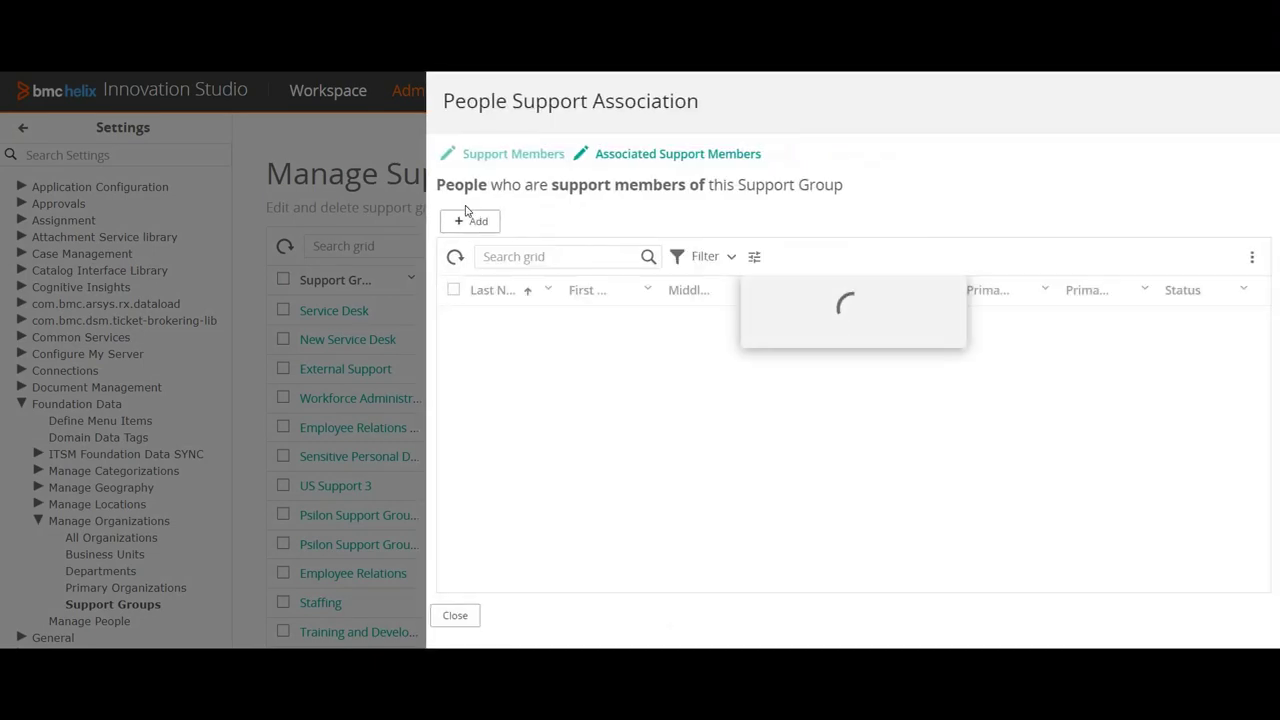
pyautogui.click(470, 220)
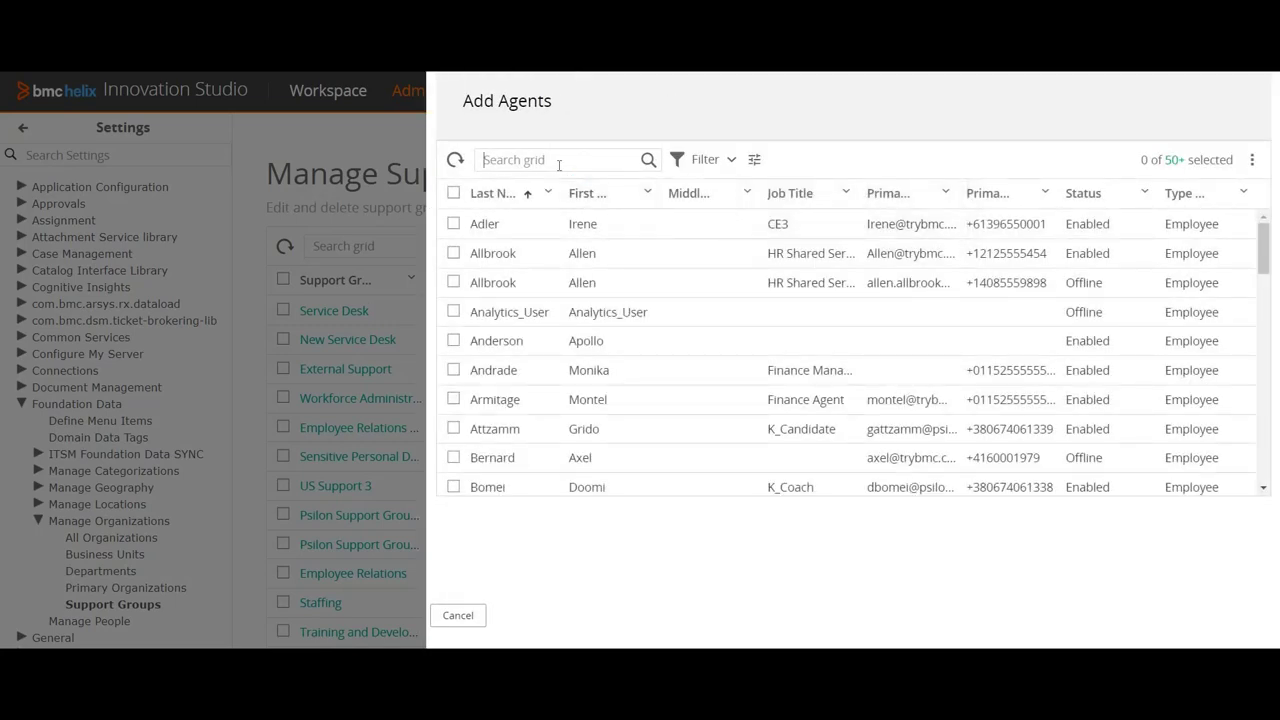
pyautogui.write('su')
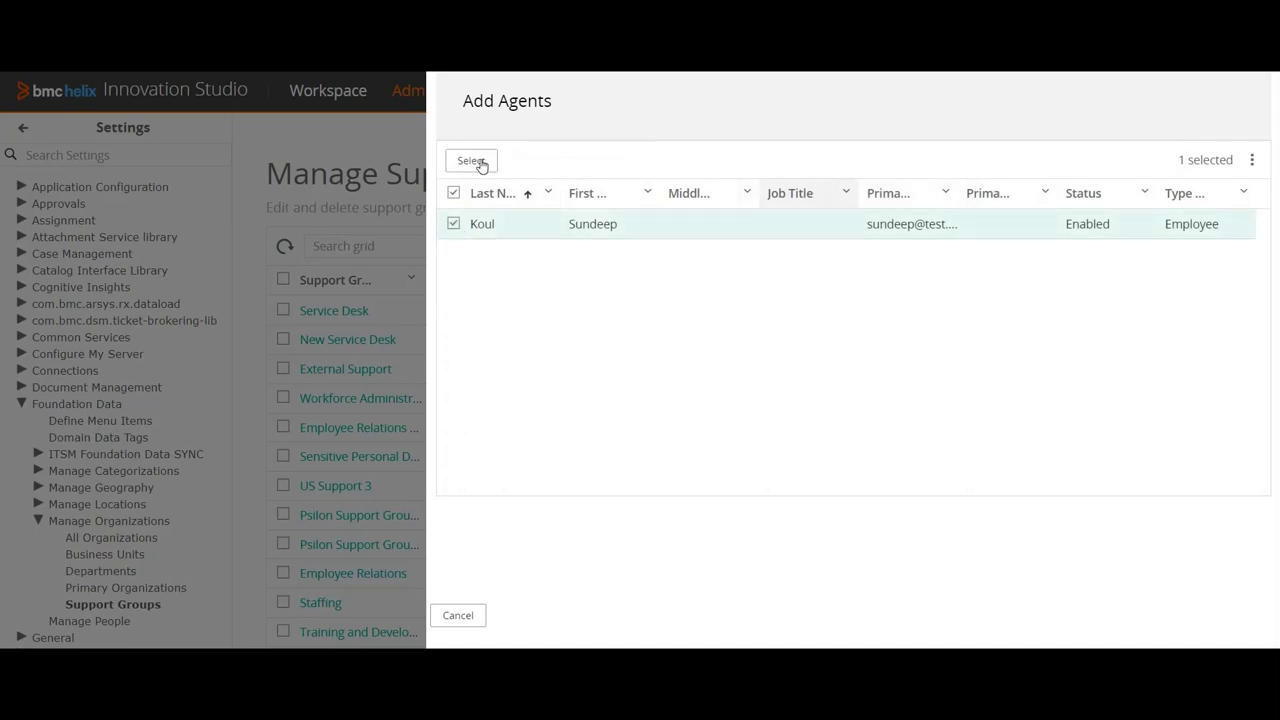
pyautogui.click(480, 161)
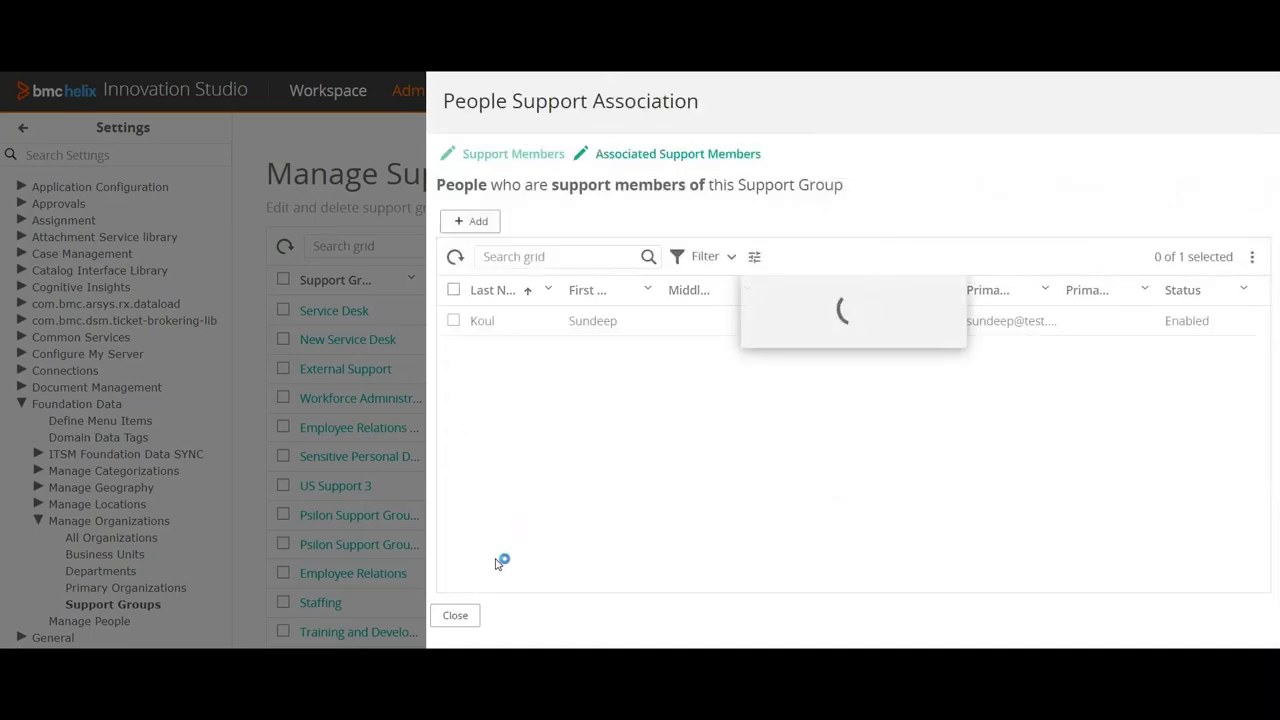
# Step: Close the editors, then reopen Service Desk to verify its member list
pyautogui.click(455, 616)
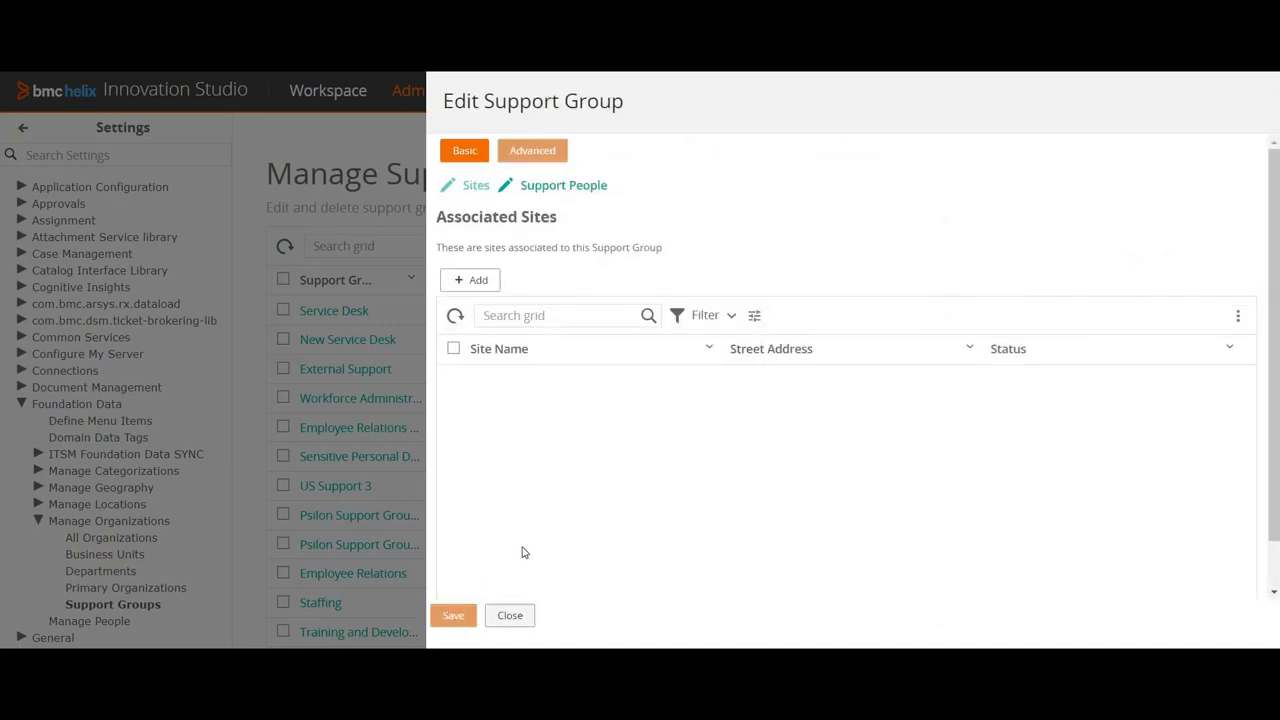
pyautogui.click(510, 615)
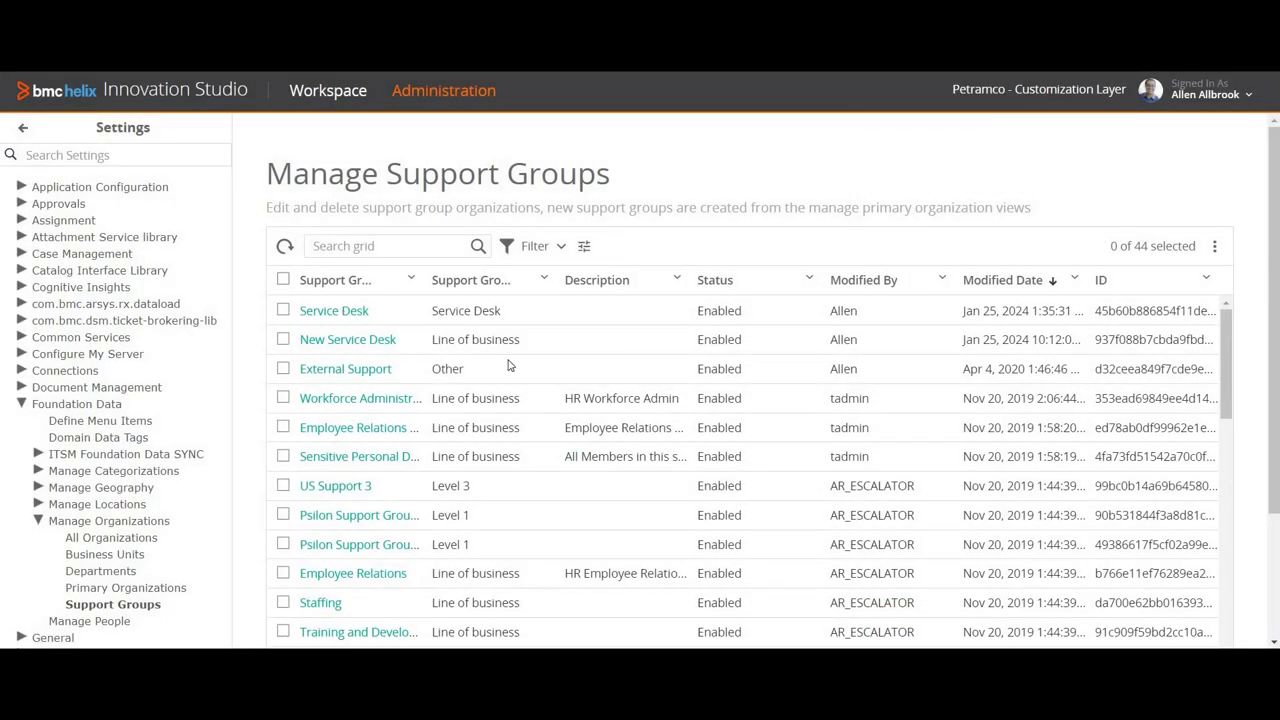
pyautogui.click(542, 318)
pyautogui.click(546, 152)
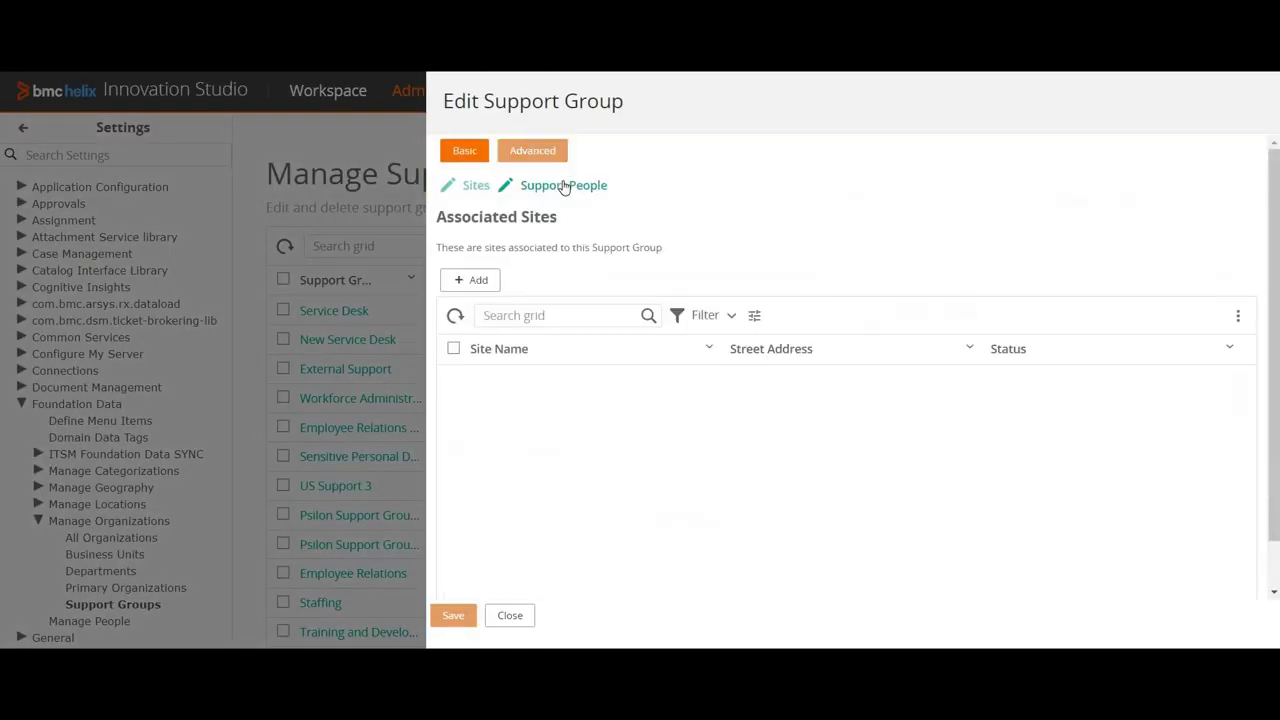
pyautogui.click(564, 186)
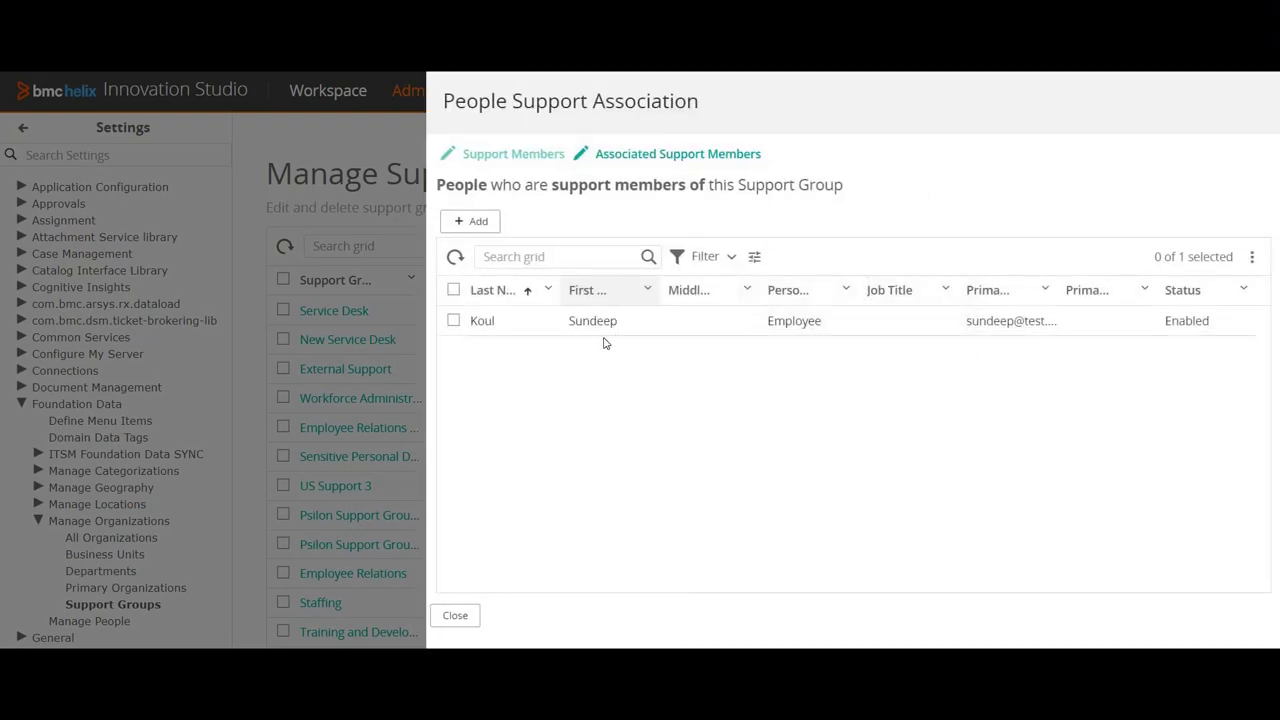
pyautogui.click(455, 615)
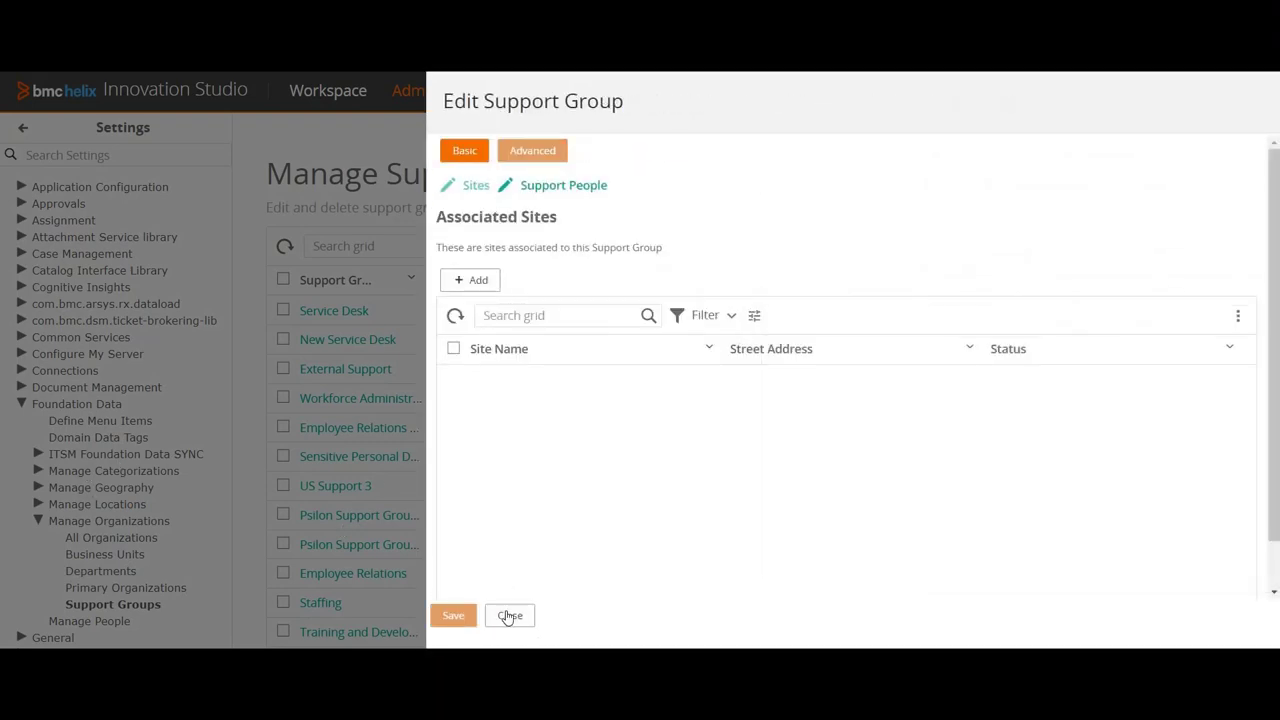
pyautogui.click(509, 615)
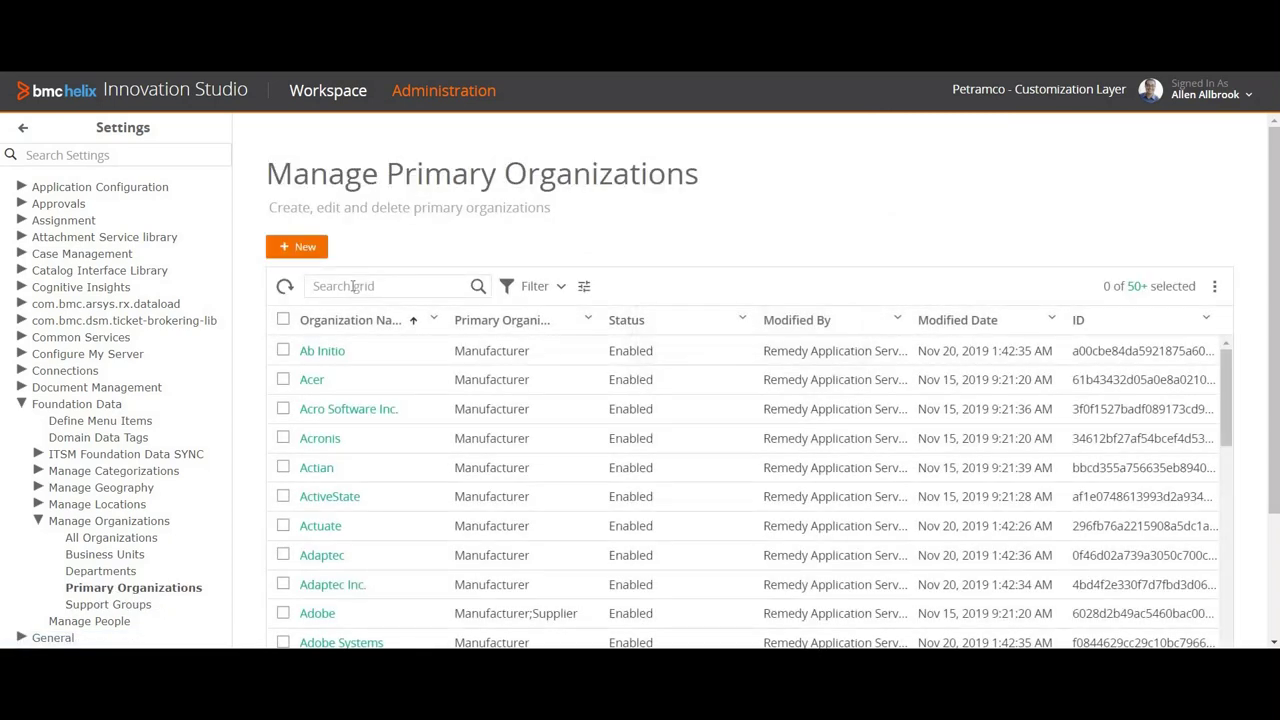
# Step: Search 'x', open XYZ Corporations and confirm its employed people list shows the new person
pyautogui.click(353, 287)
pyautogui.write('xyz')
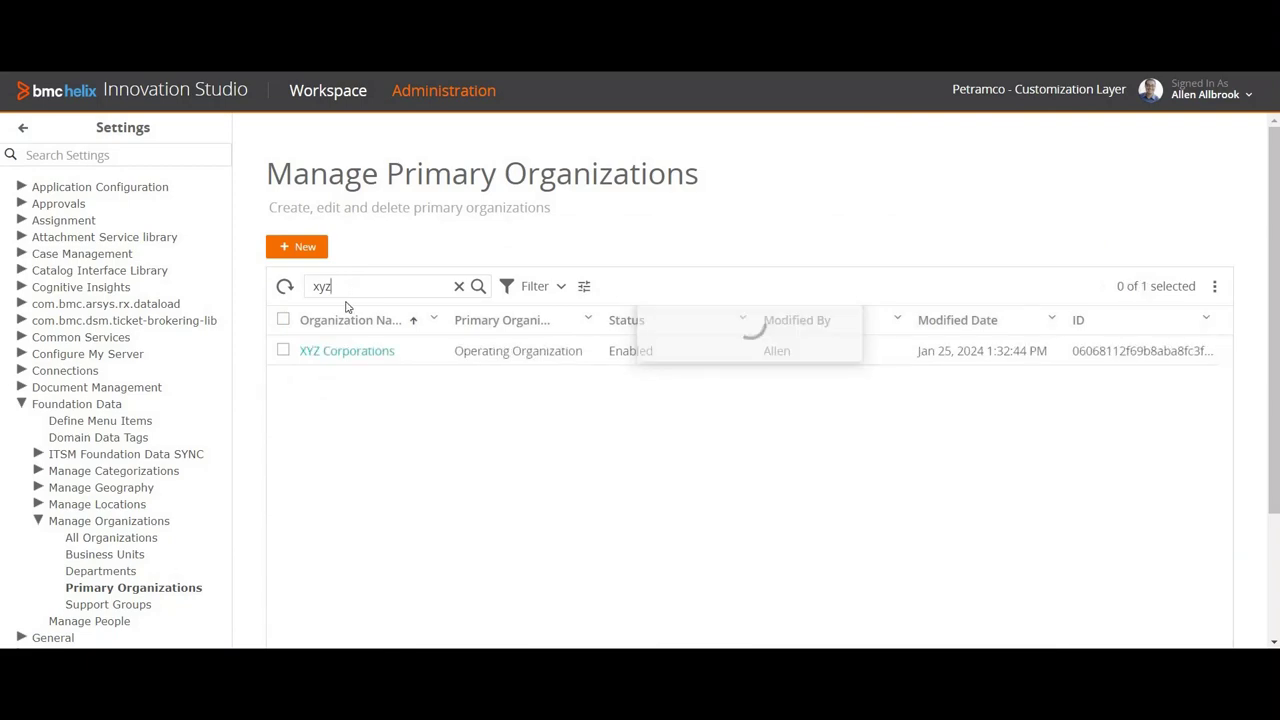
pyautogui.click(380, 352)
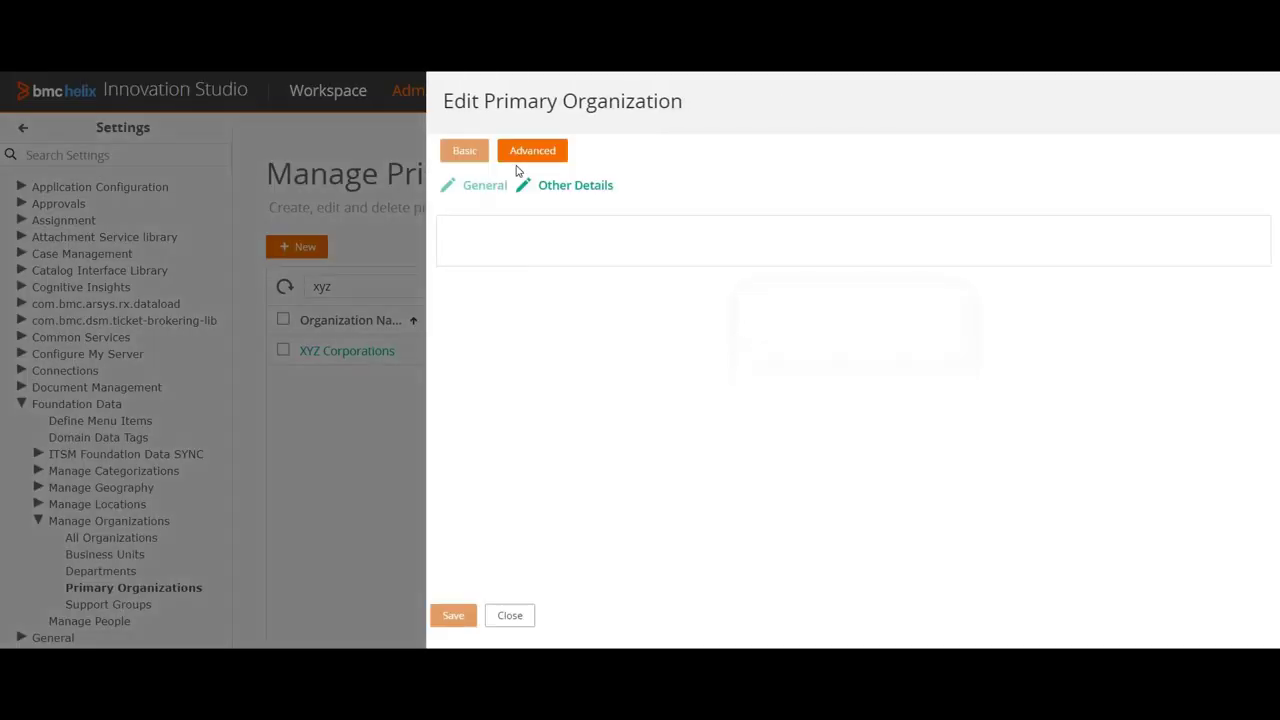
pyautogui.click(540, 152)
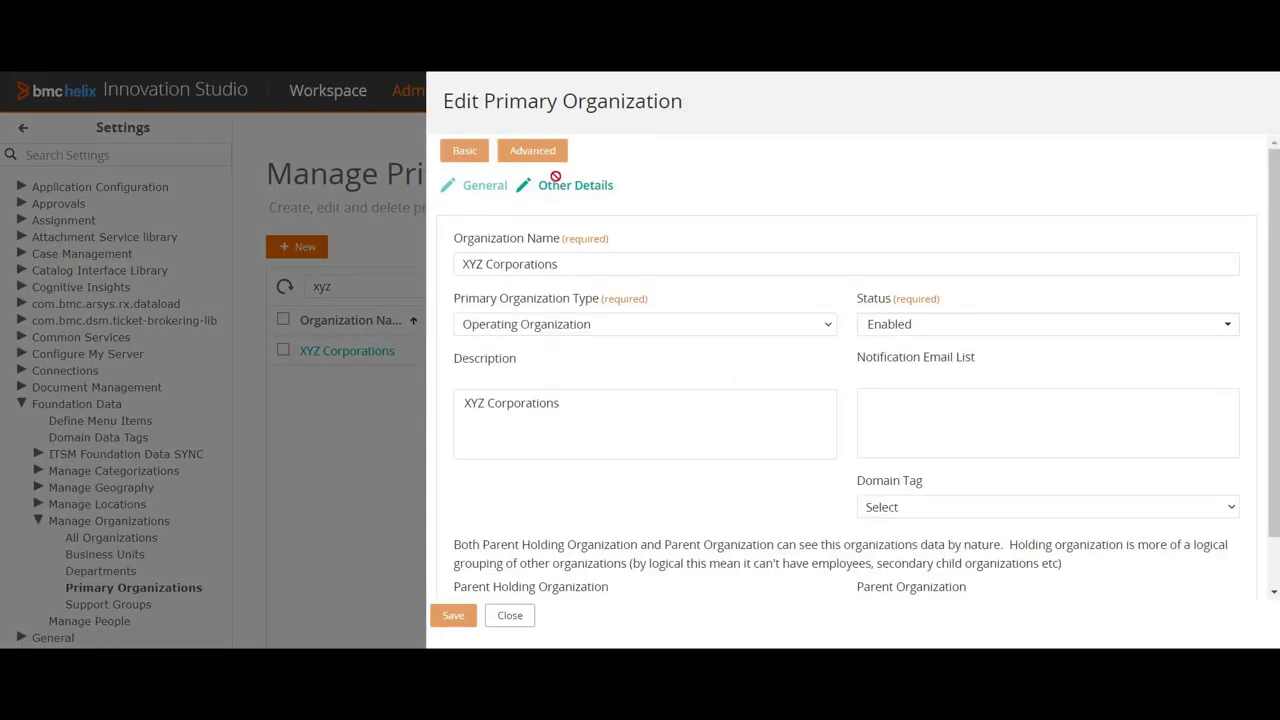
pyautogui.click(623, 185)
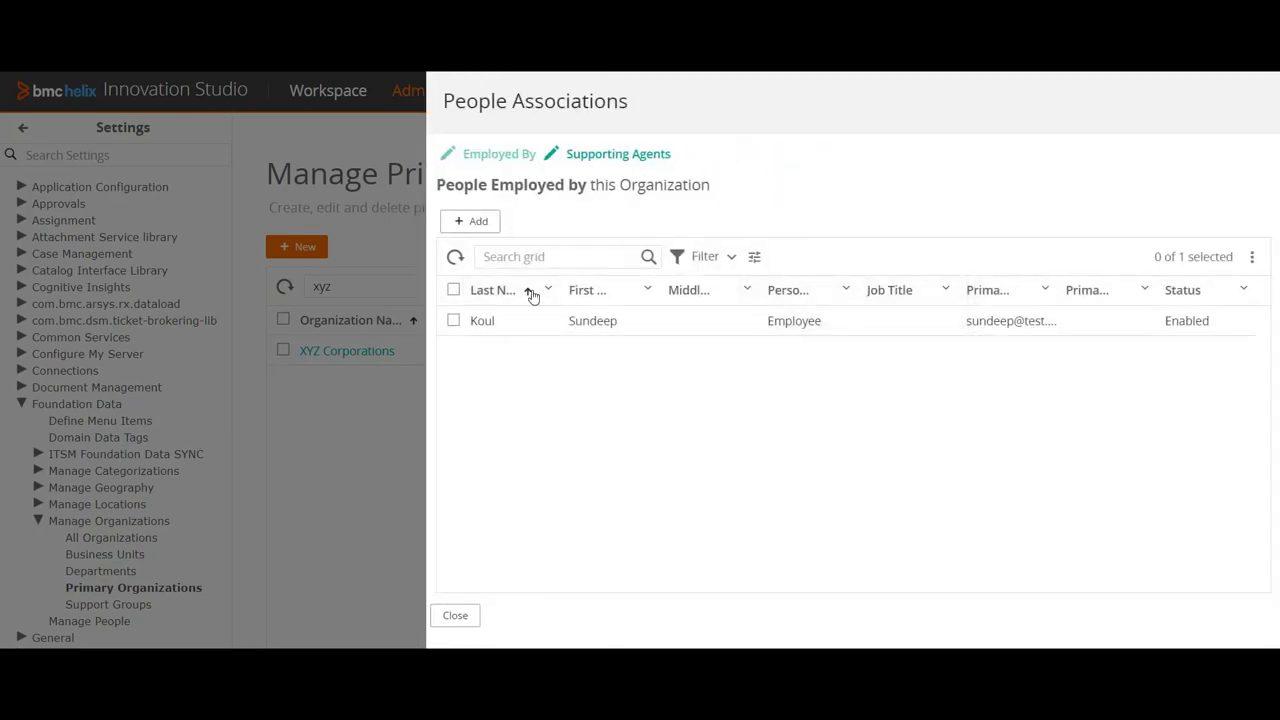
pyautogui.click(457, 617)
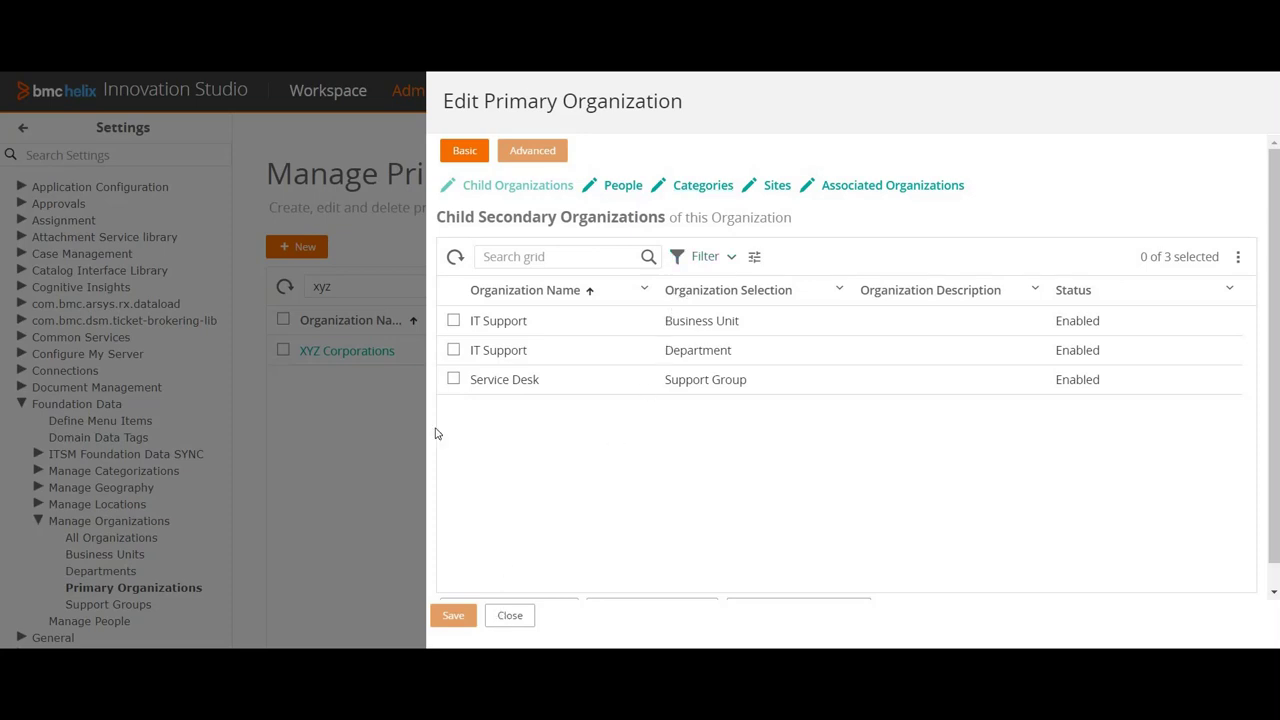
pyautogui.click(510, 615)
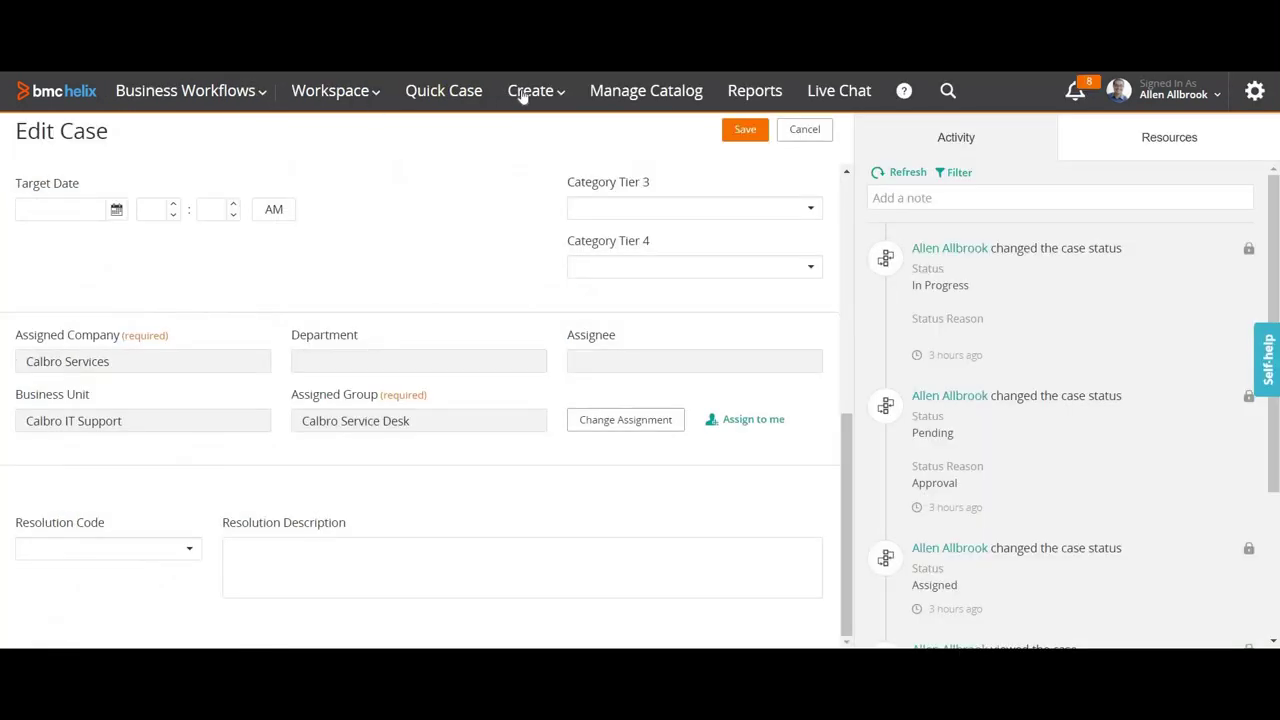
# Step: Start a new case with the signed-in agent as requester, auto-filling company Petramco
pyautogui.click(545, 127)
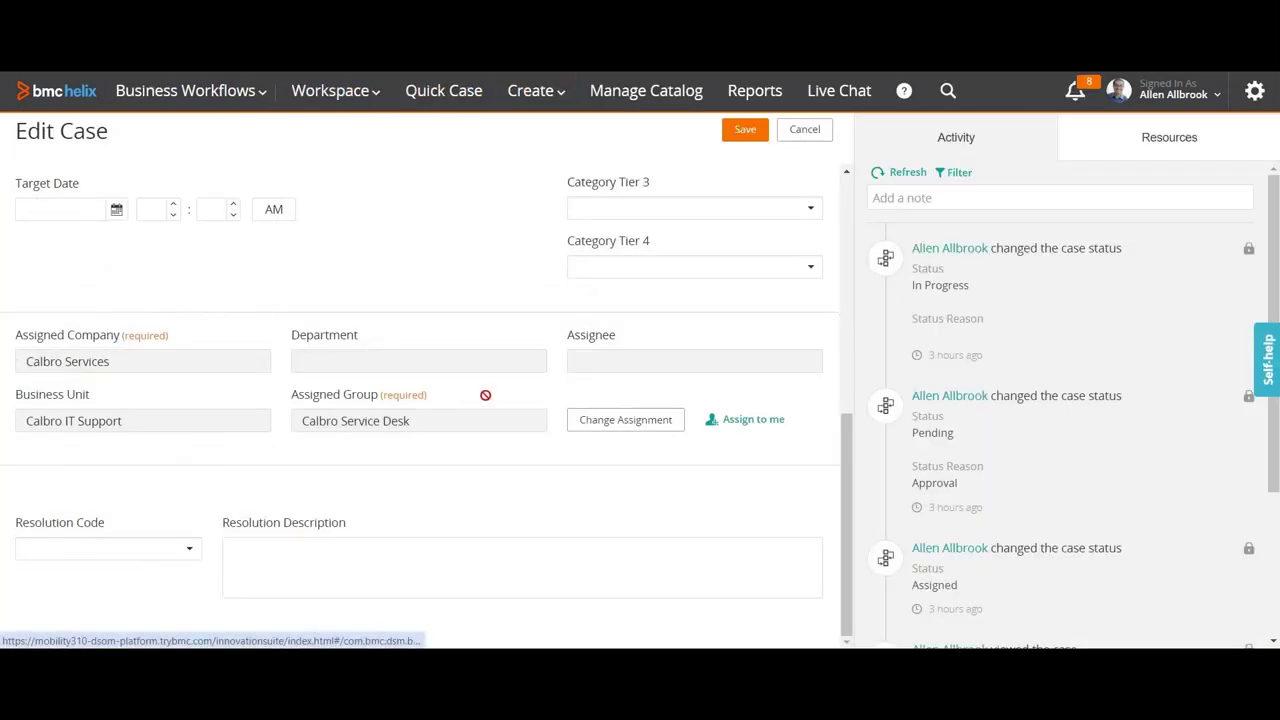
pyautogui.click(131, 219)
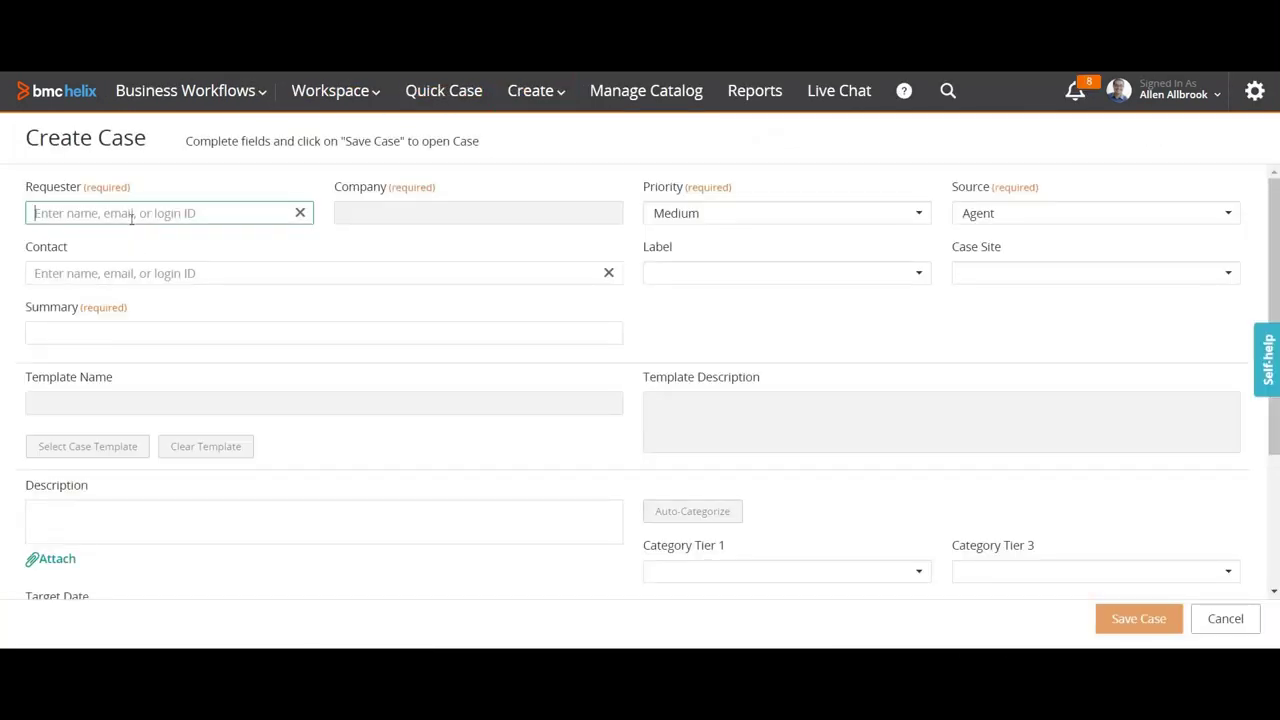
pyautogui.write('Alle')
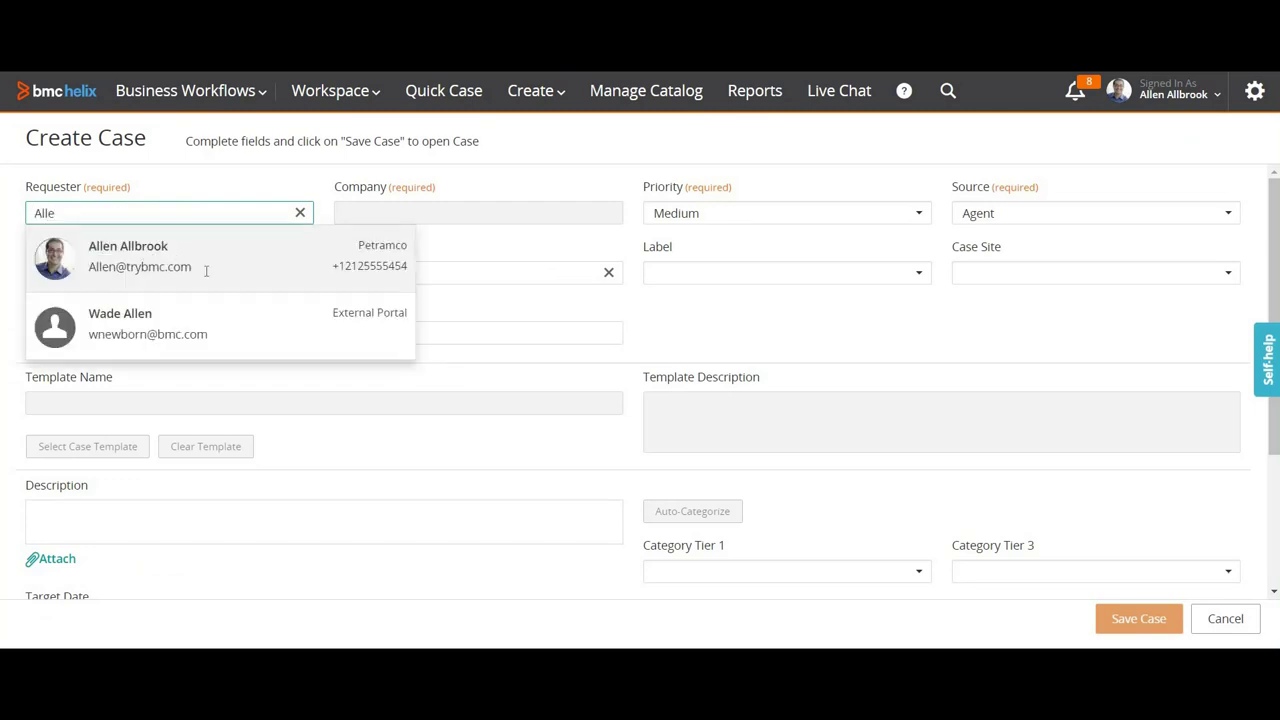
pyautogui.click(206, 270)
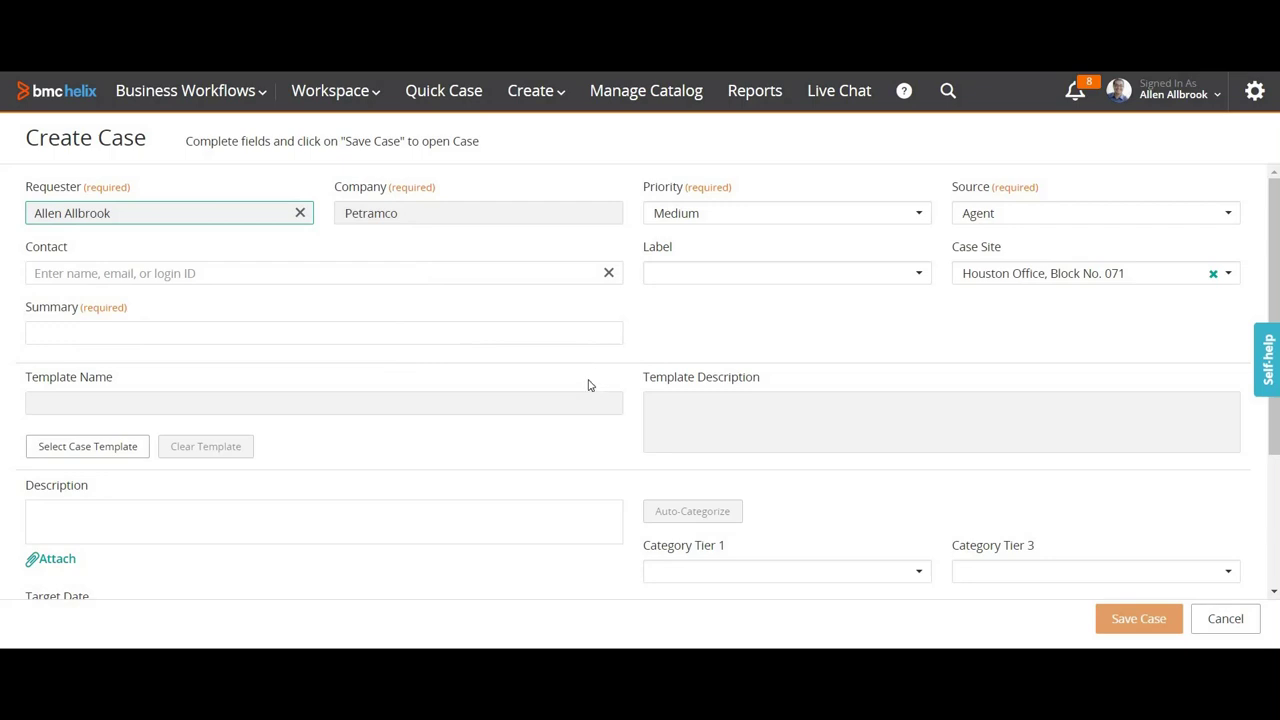
pyautogui.scroll(-2, 589, 385)
pyautogui.scroll(2, 350, 451)
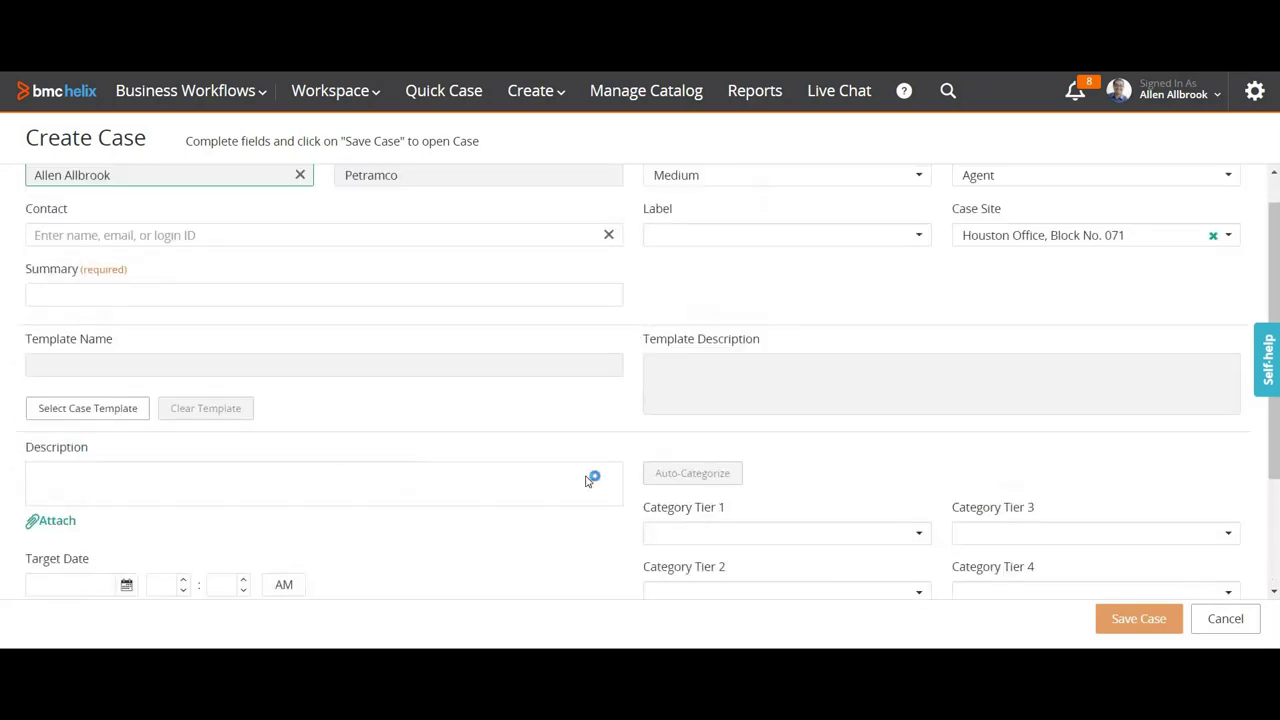
pyautogui.scroll(-2, 552, 529)
pyautogui.click(393, 562)
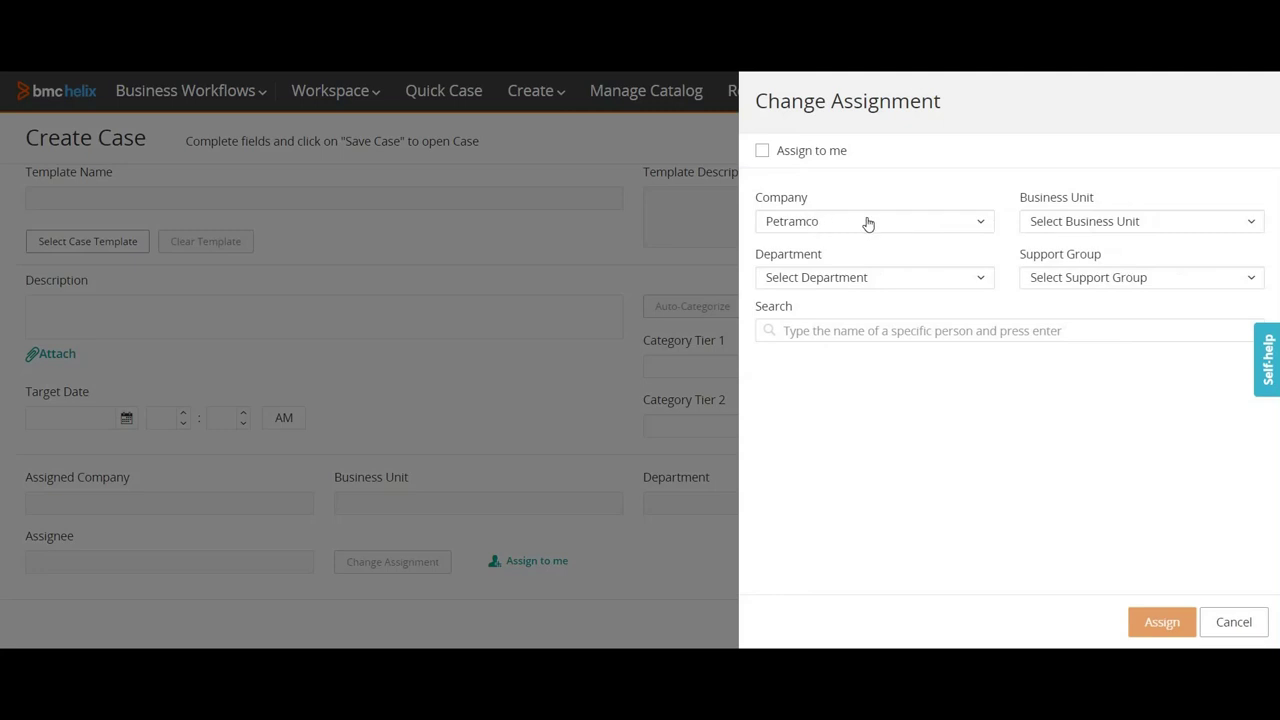
# Step: Set the assignment company to XYZ Corporations and business unit to IT Support
pyautogui.click(868, 222)
pyautogui.scroll(-1, 814, 400)
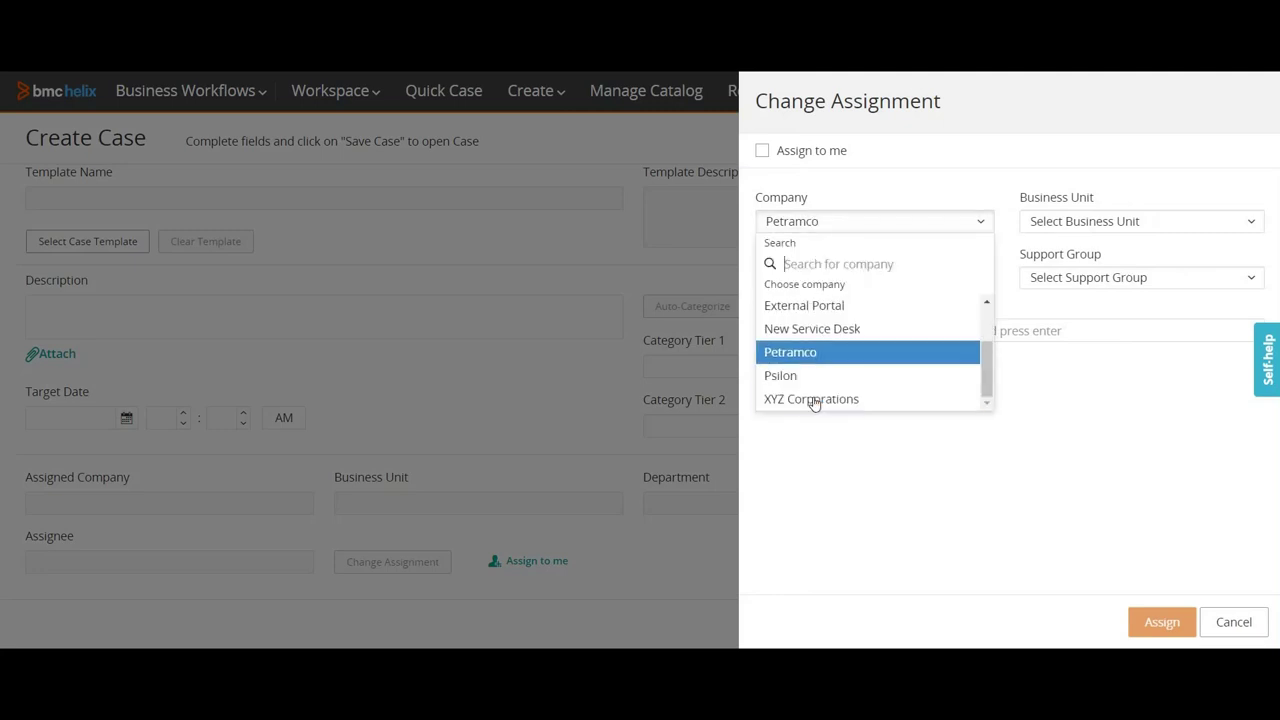
pyautogui.click(812, 399)
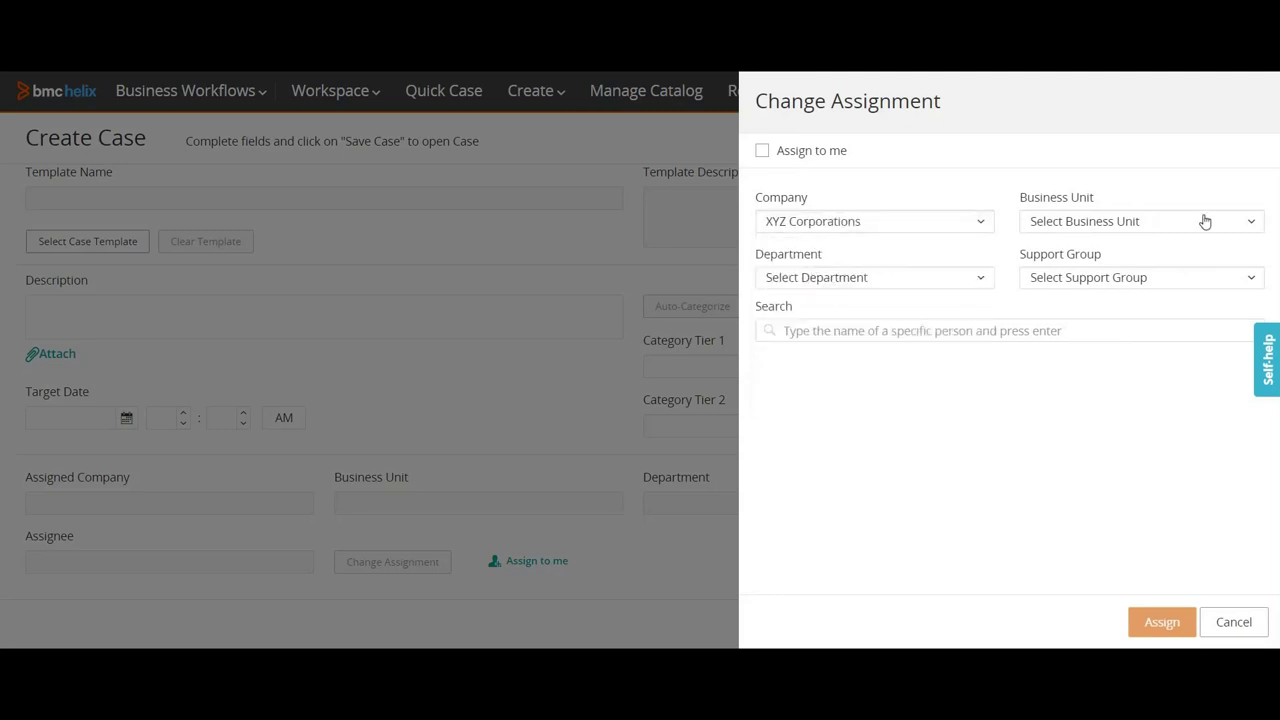
pyautogui.click(1100, 222)
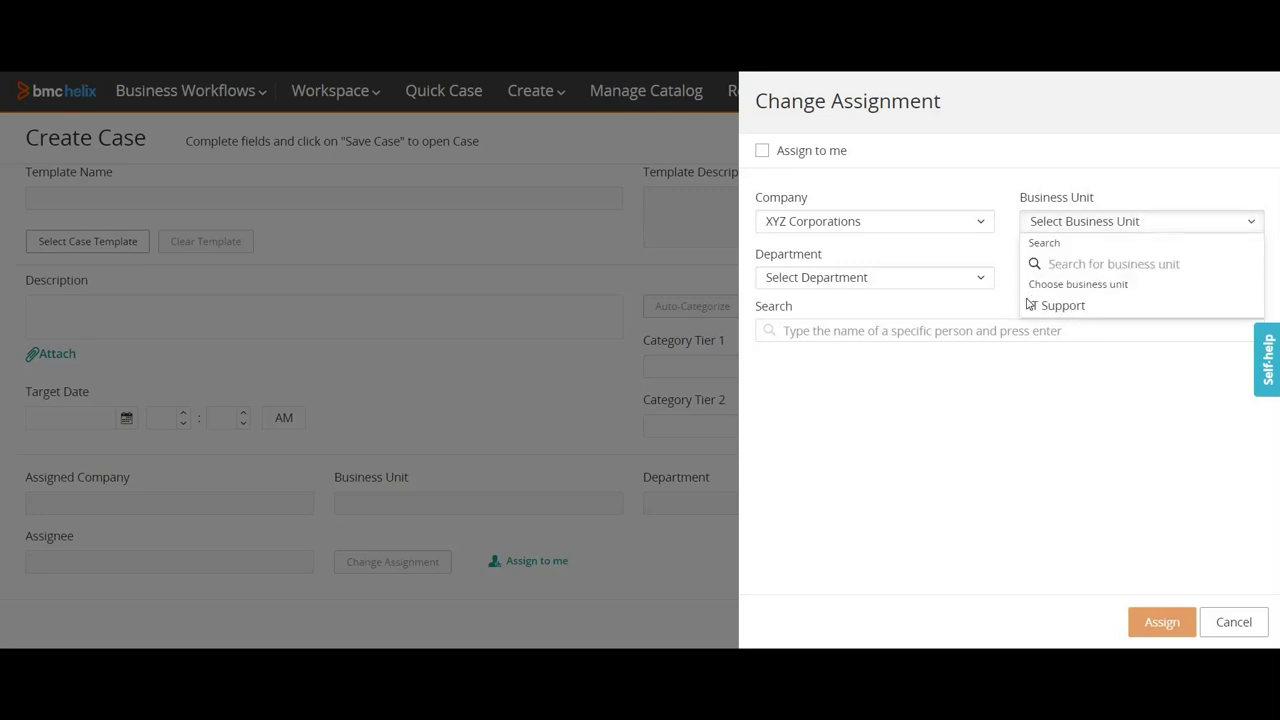
pyautogui.click(1032, 304)
# Step: Check the empty department list and pick Service Desk as support group
pyautogui.click(895, 280)
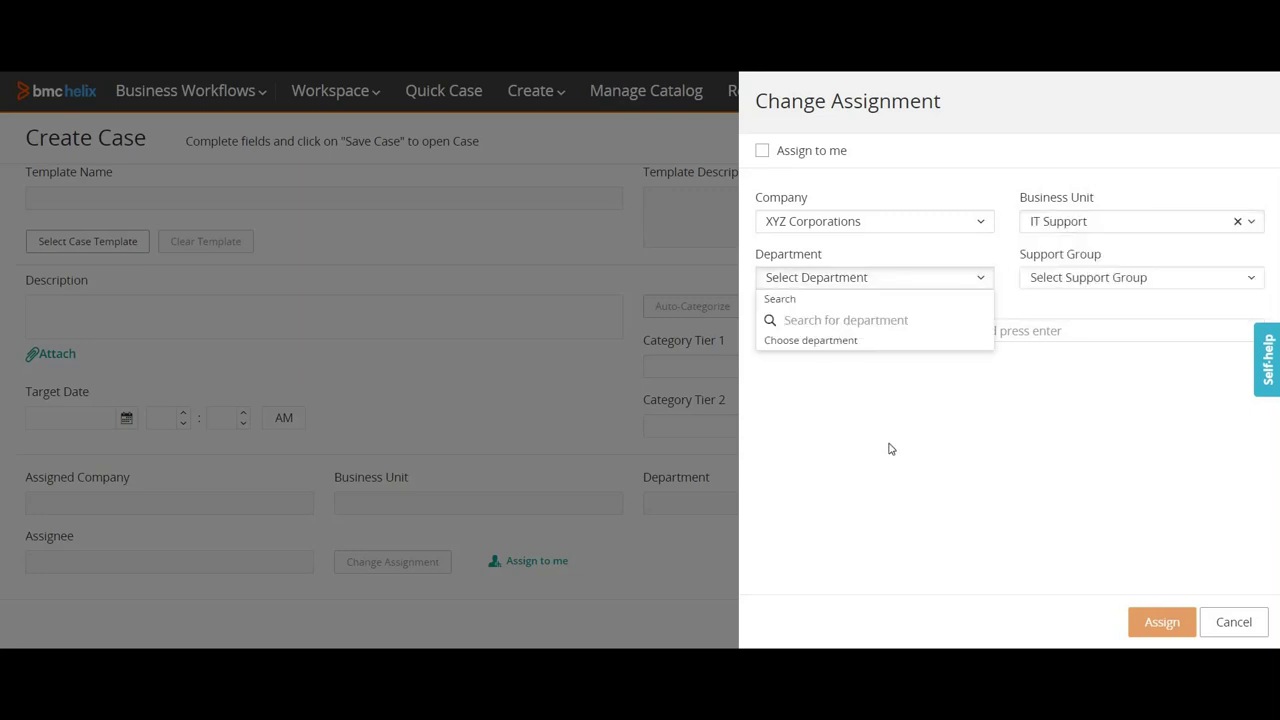
pyautogui.click(1244, 224)
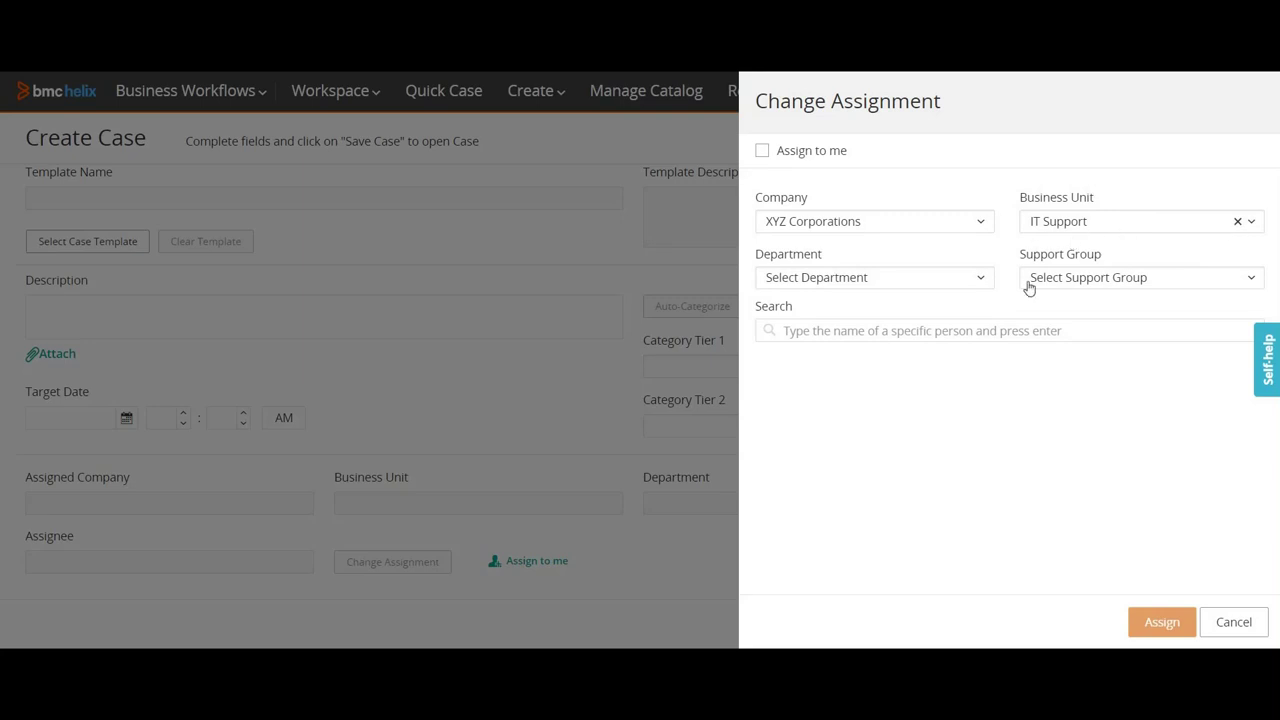
pyautogui.click(1104, 278)
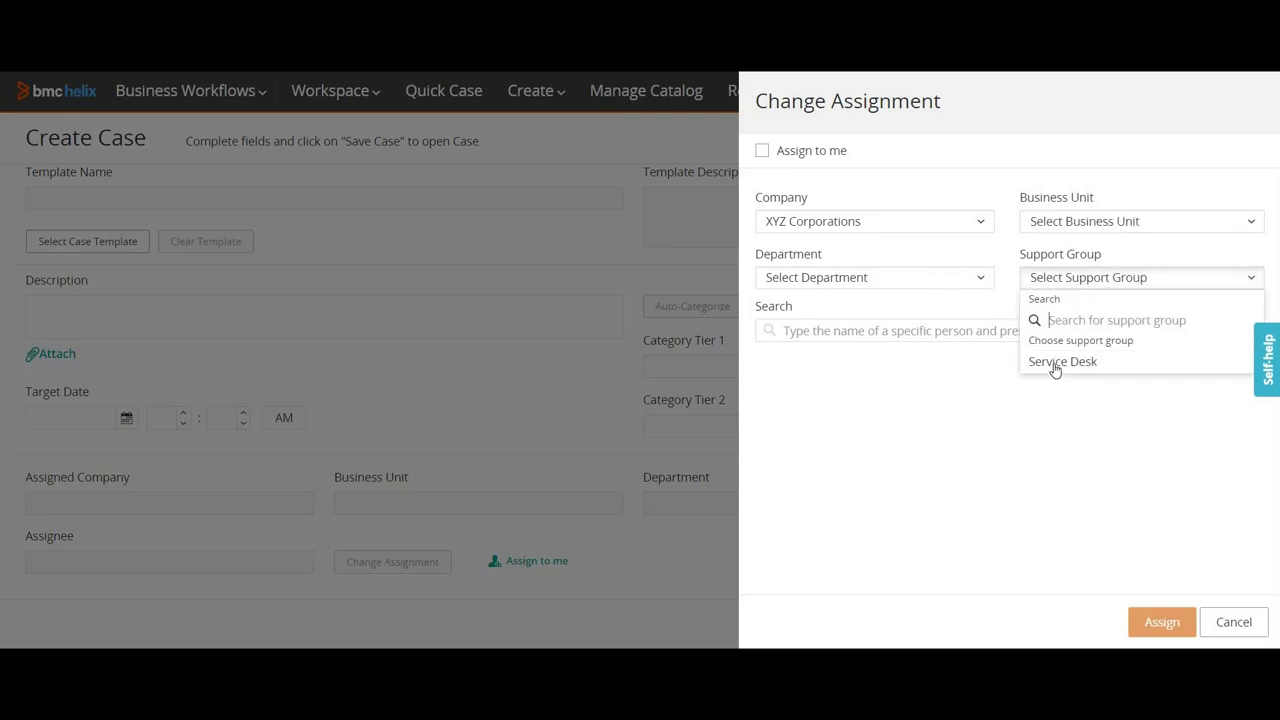
pyautogui.click(1055, 366)
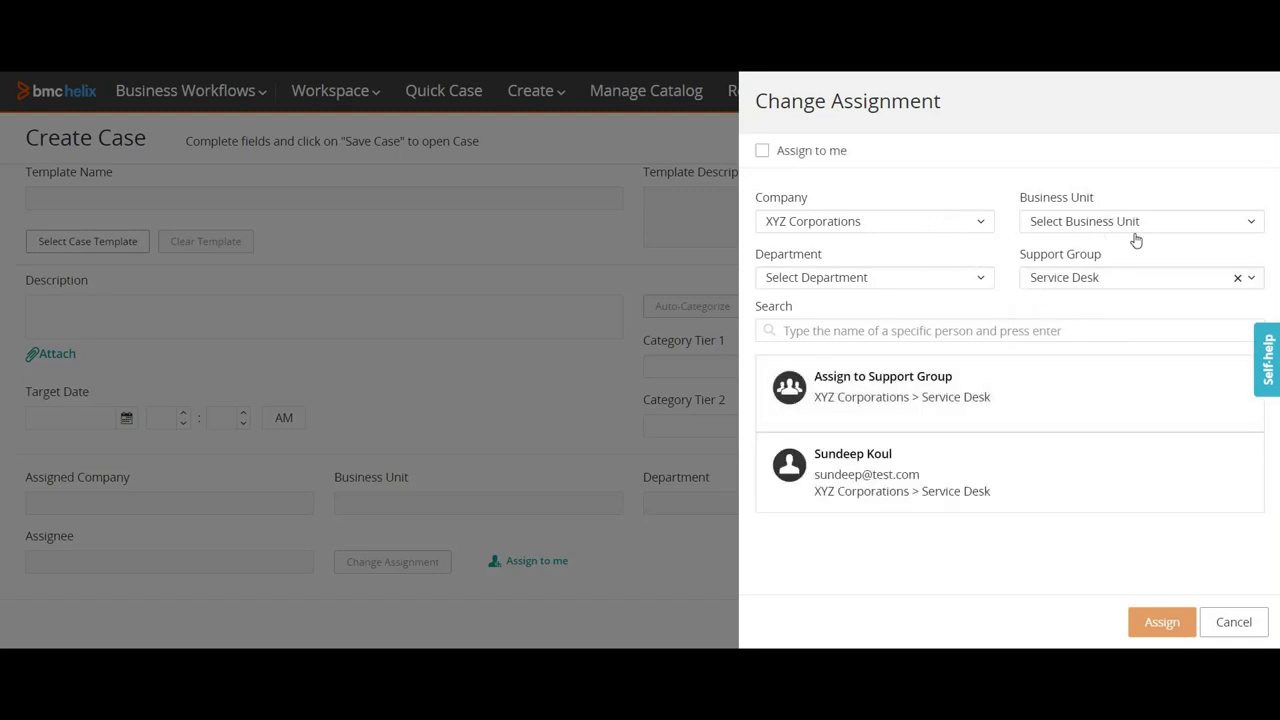
# Step: Re-select IT Support as business unit, then clear it and reopen the support group list
pyautogui.click(1080, 226)
pyautogui.click(1062, 307)
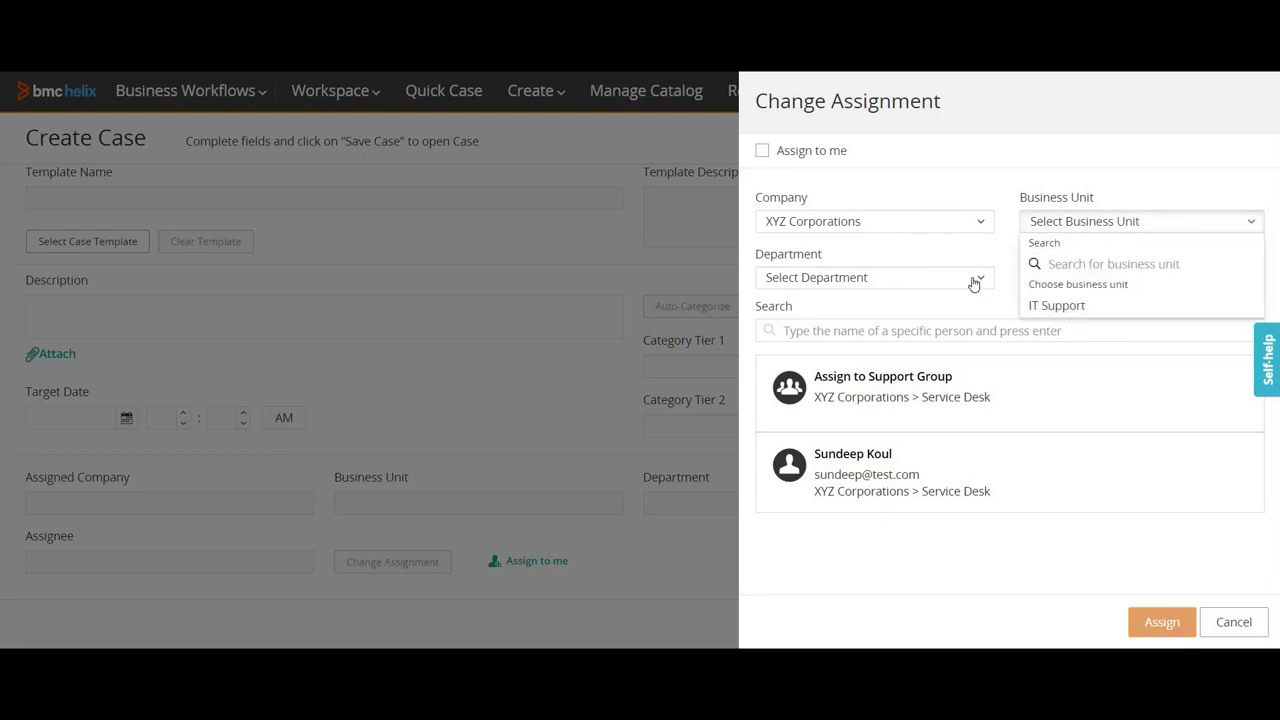
pyautogui.click(975, 280)
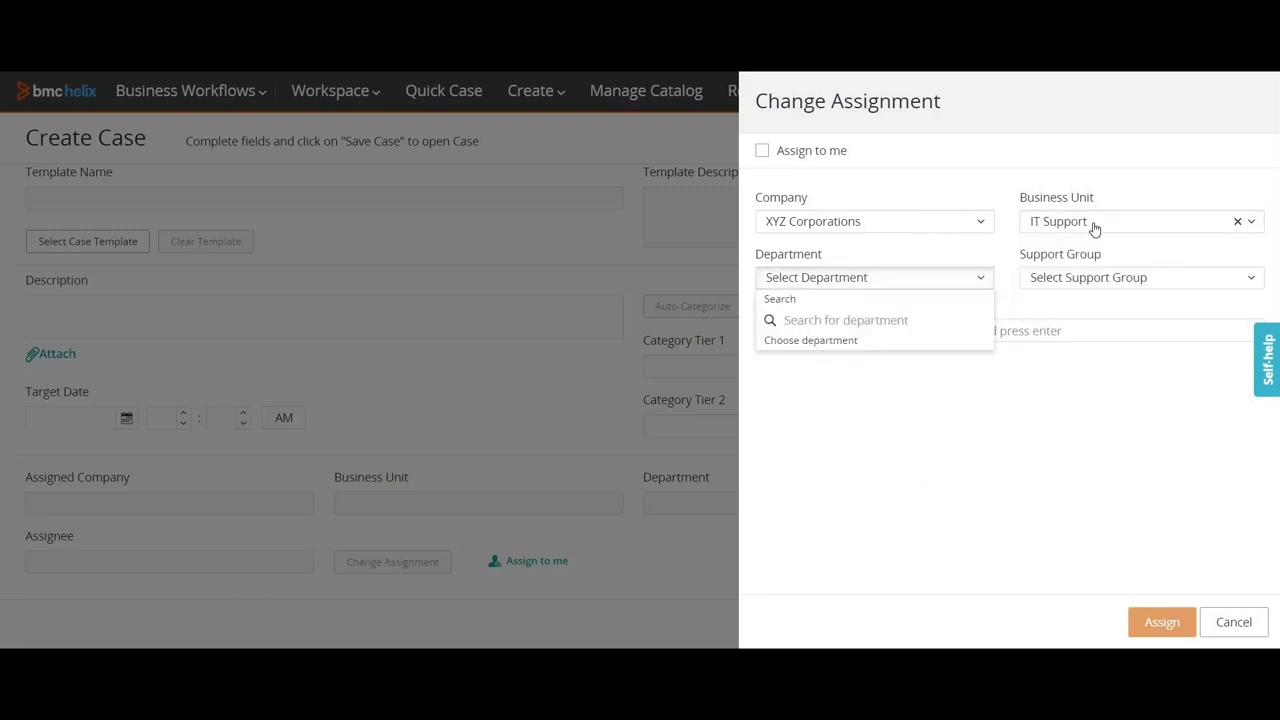
pyautogui.click(1102, 281)
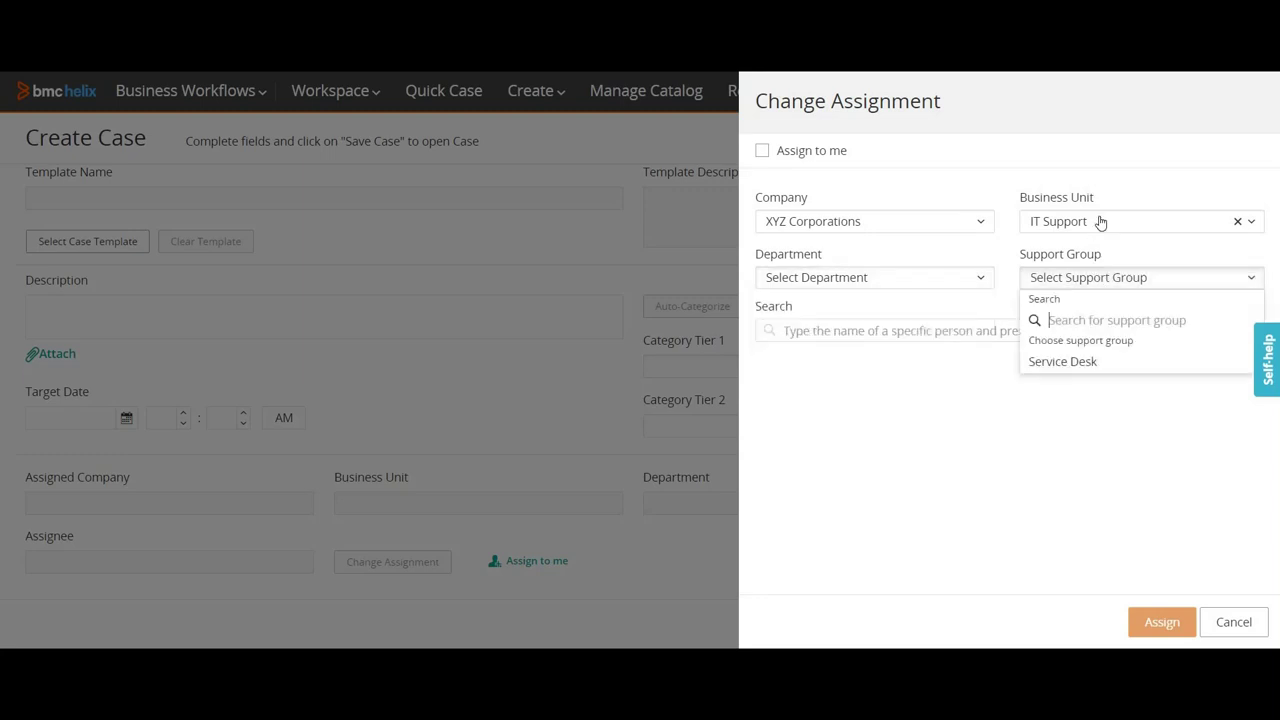
pyautogui.click(1245, 222)
pyautogui.click(1068, 308)
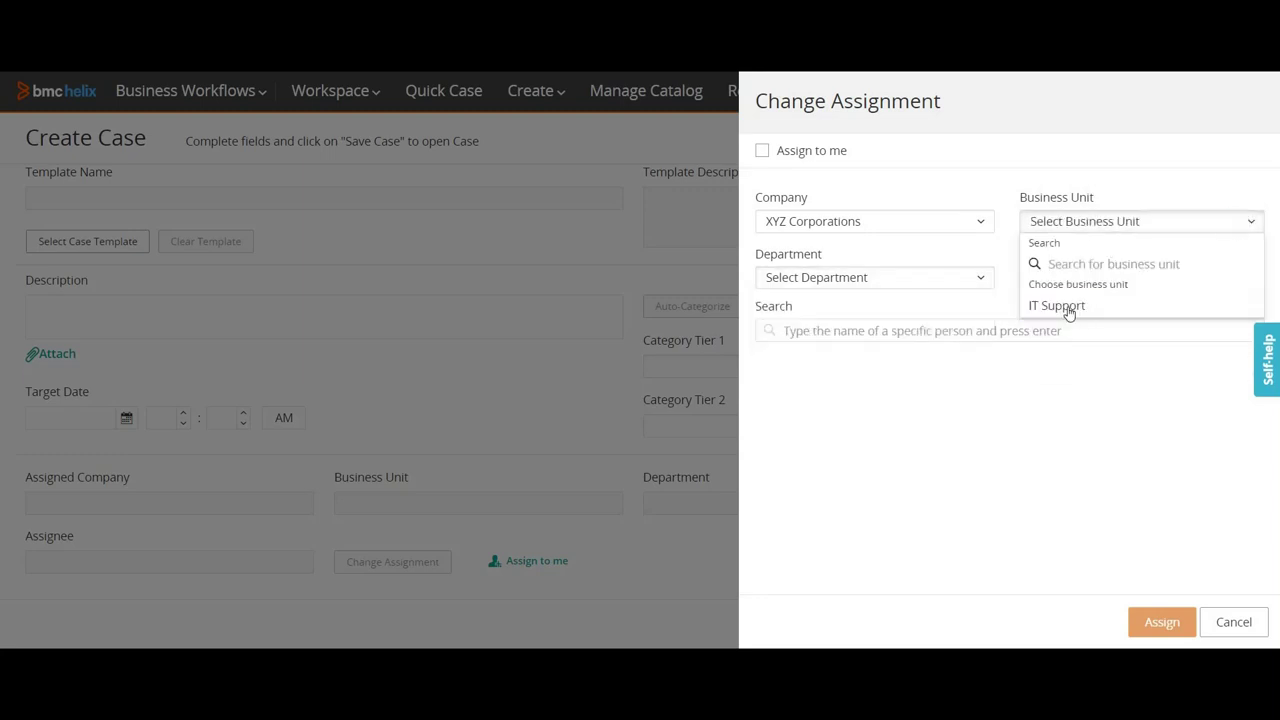
pyautogui.click(1068, 308)
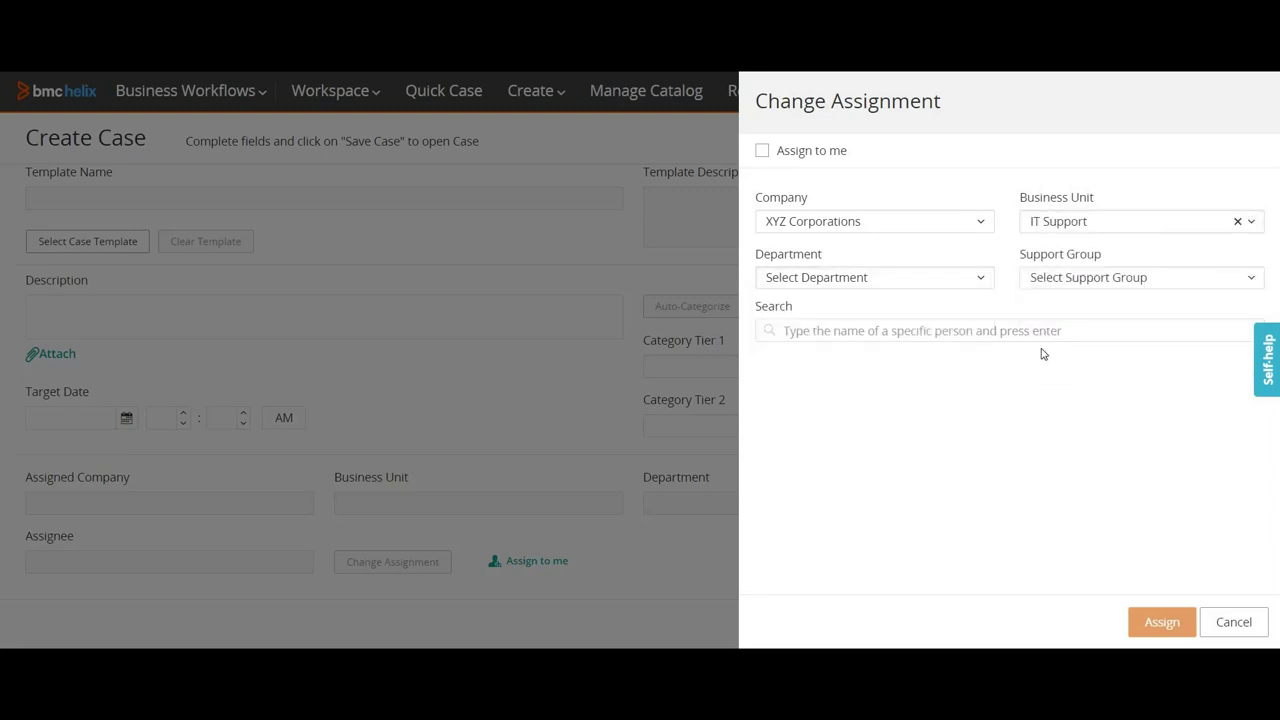
pyautogui.click(1237, 222)
pyautogui.click(1110, 284)
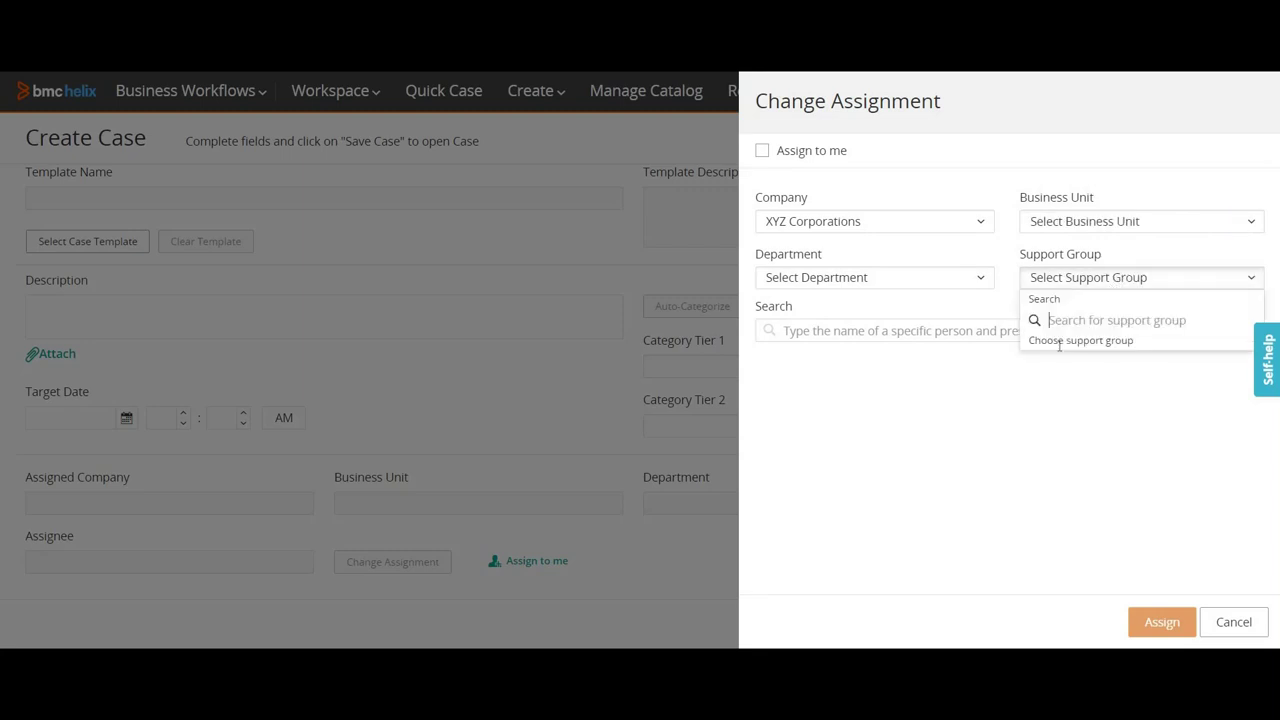
# Step: Assign the case to XYZ Corporations' Service Desk with the new person as assignee
pyautogui.click(1051, 365)
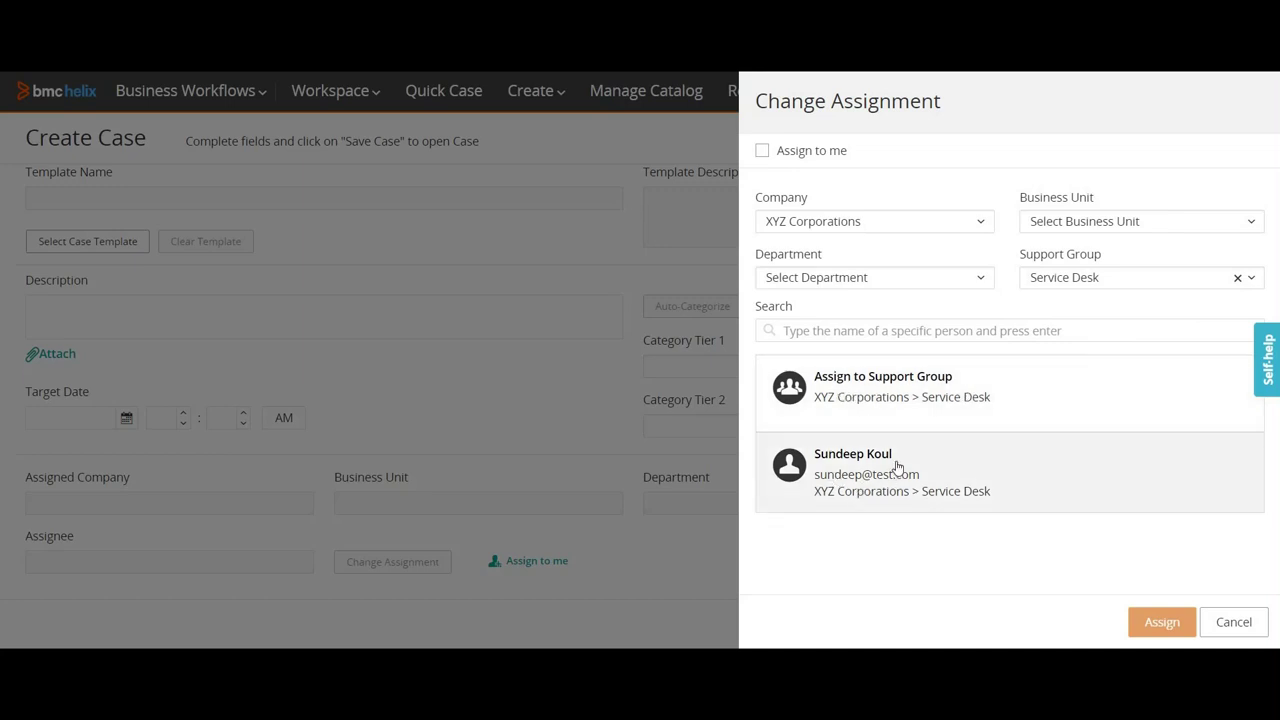
pyautogui.click(868, 402)
pyautogui.click(905, 466)
pyautogui.click(897, 409)
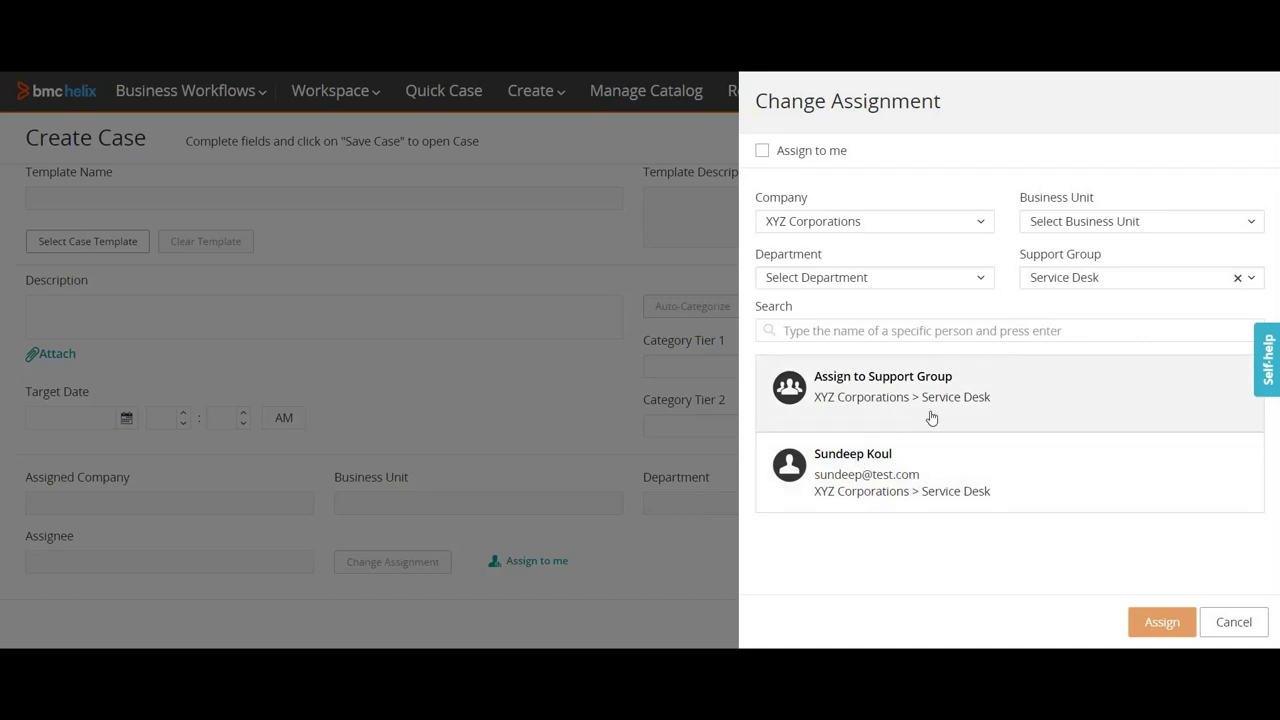
pyautogui.click(945, 466)
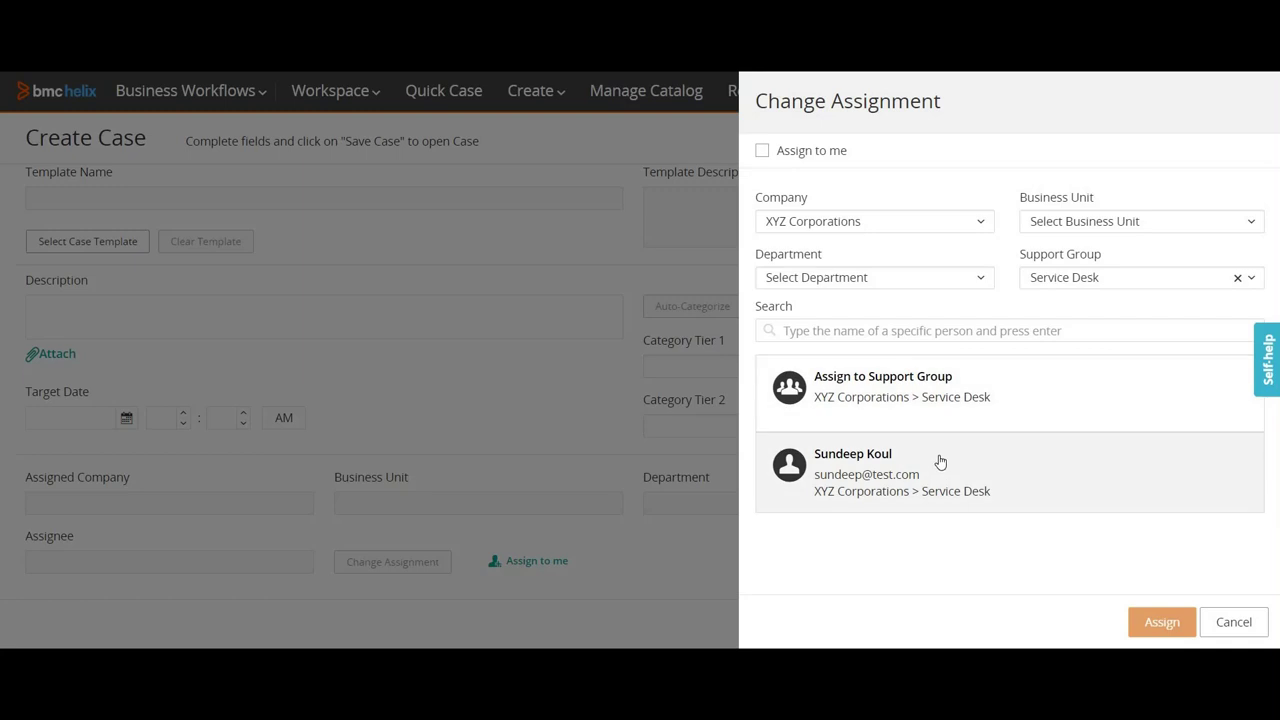
pyautogui.click(1157, 620)
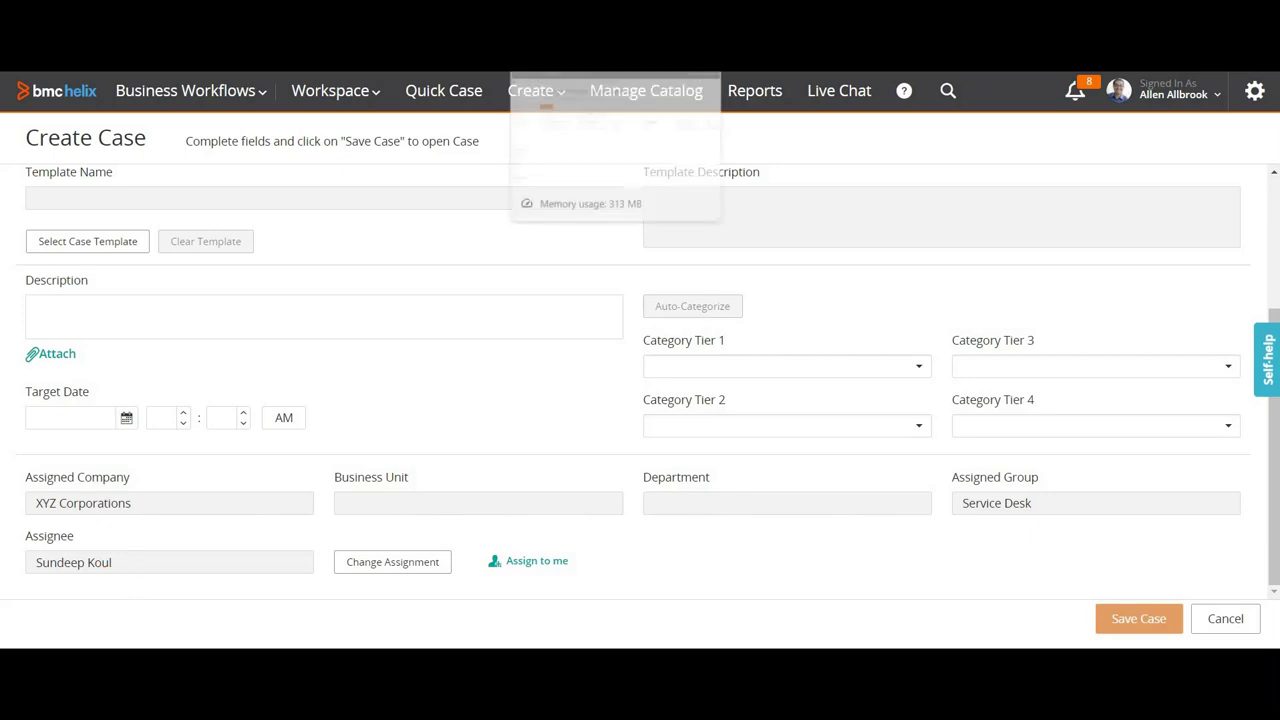
pyautogui.click(590, 55)
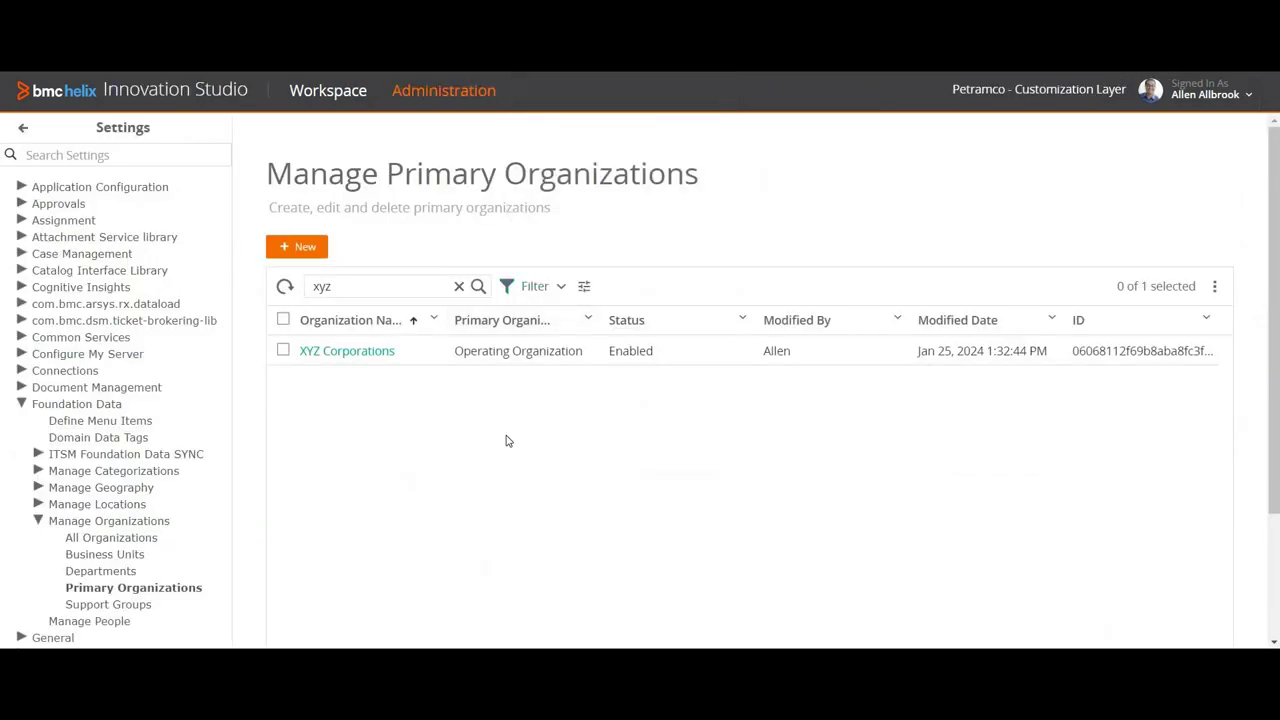